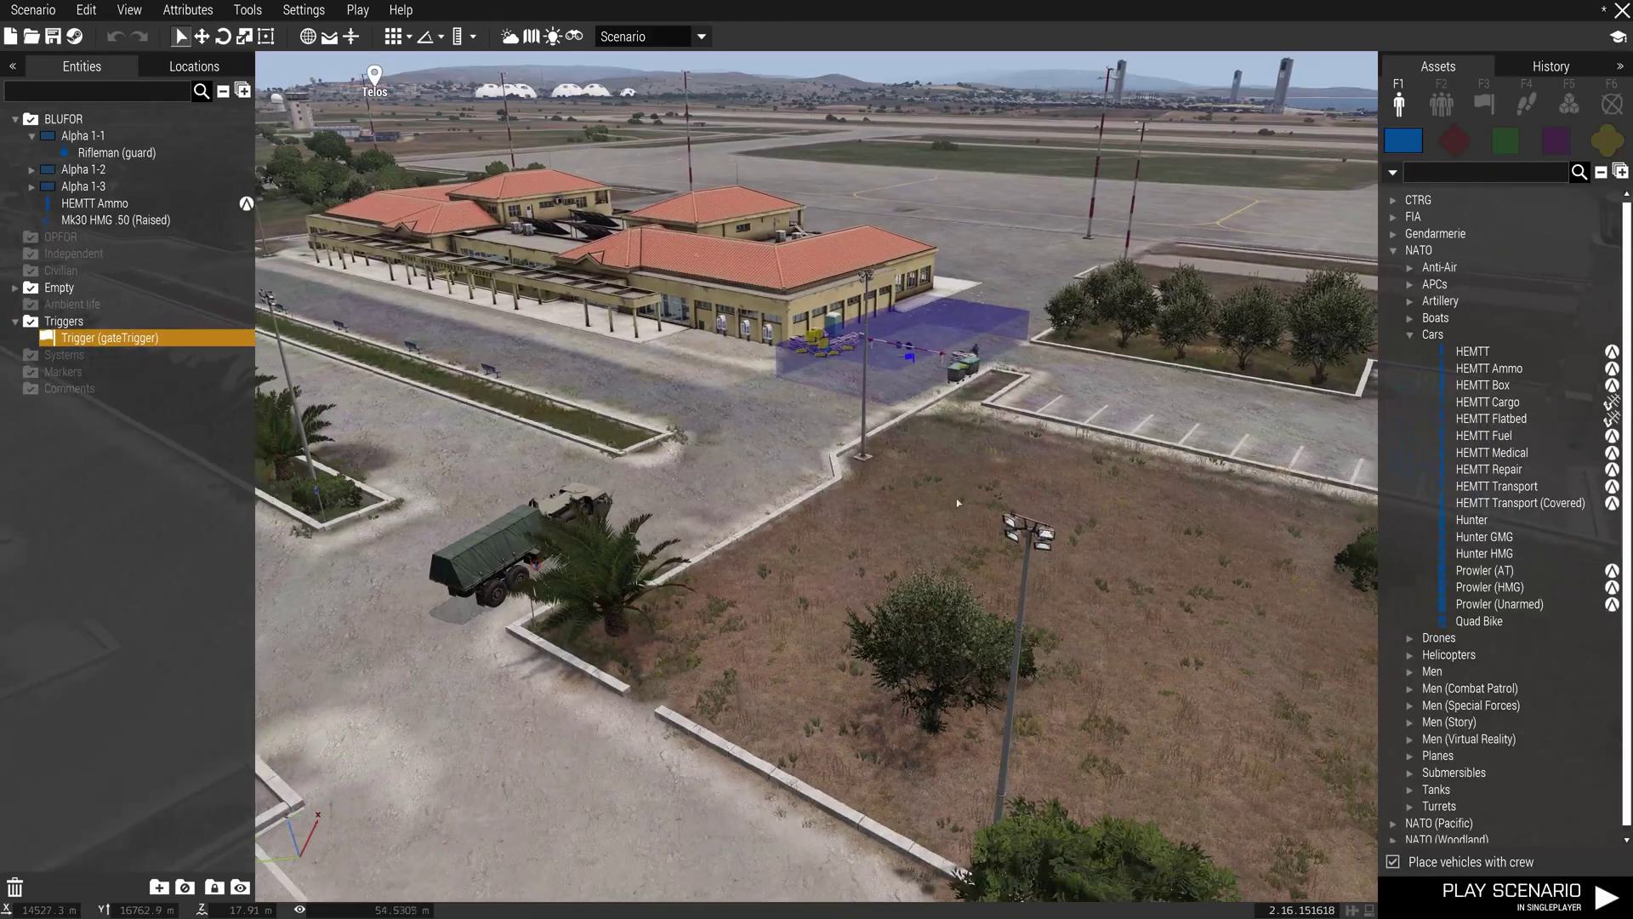
- Fly the camera to the bar gate and inspect its attributes without changes
{"action": "key", "text": "s"}
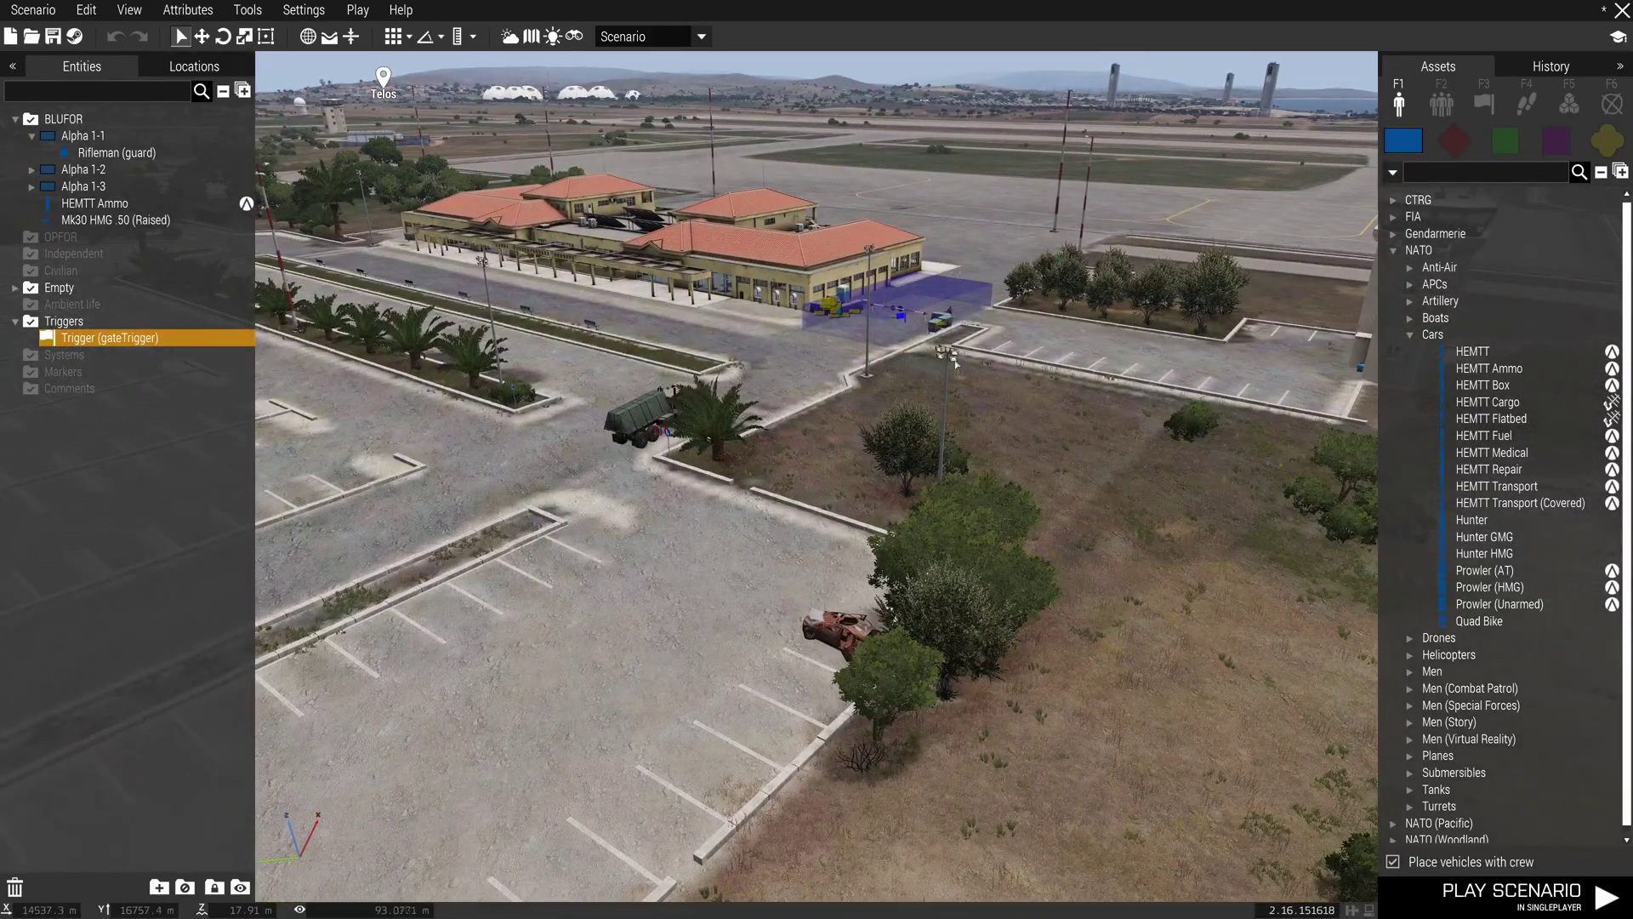
{"action": "key", "text": "w"}
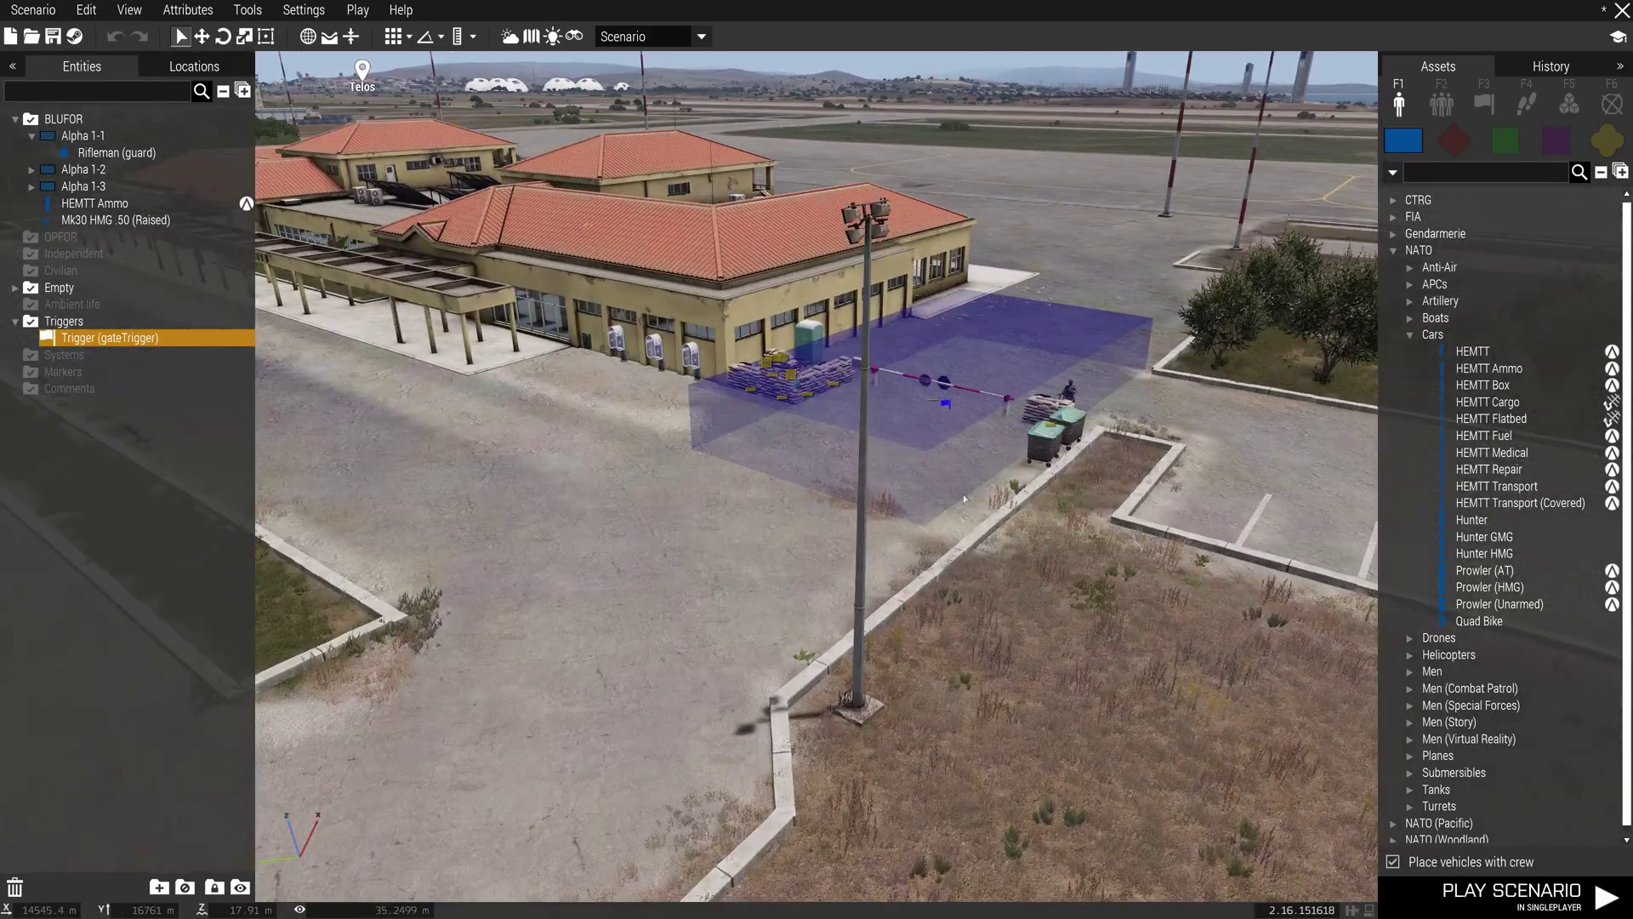
{"action": "key", "text": "s"}
{"action": "mouse_move", "coordinate": [963, 493]}
{"action": "right_mouse_down"}
{"action": "mouse_move", "coordinate": [874, 509]}
{"action": "mouse_move", "coordinate": [1008, 538]}
{"action": "mouse_move", "coordinate": [934, 491]}
{"action": "mouse_move", "coordinate": [915, 453]}
{"action": "right_mouse_up"}
{"action": "key", "text": "w"}
{"action": "key", "text": "w"}
{"action": "key", "text": "d"}
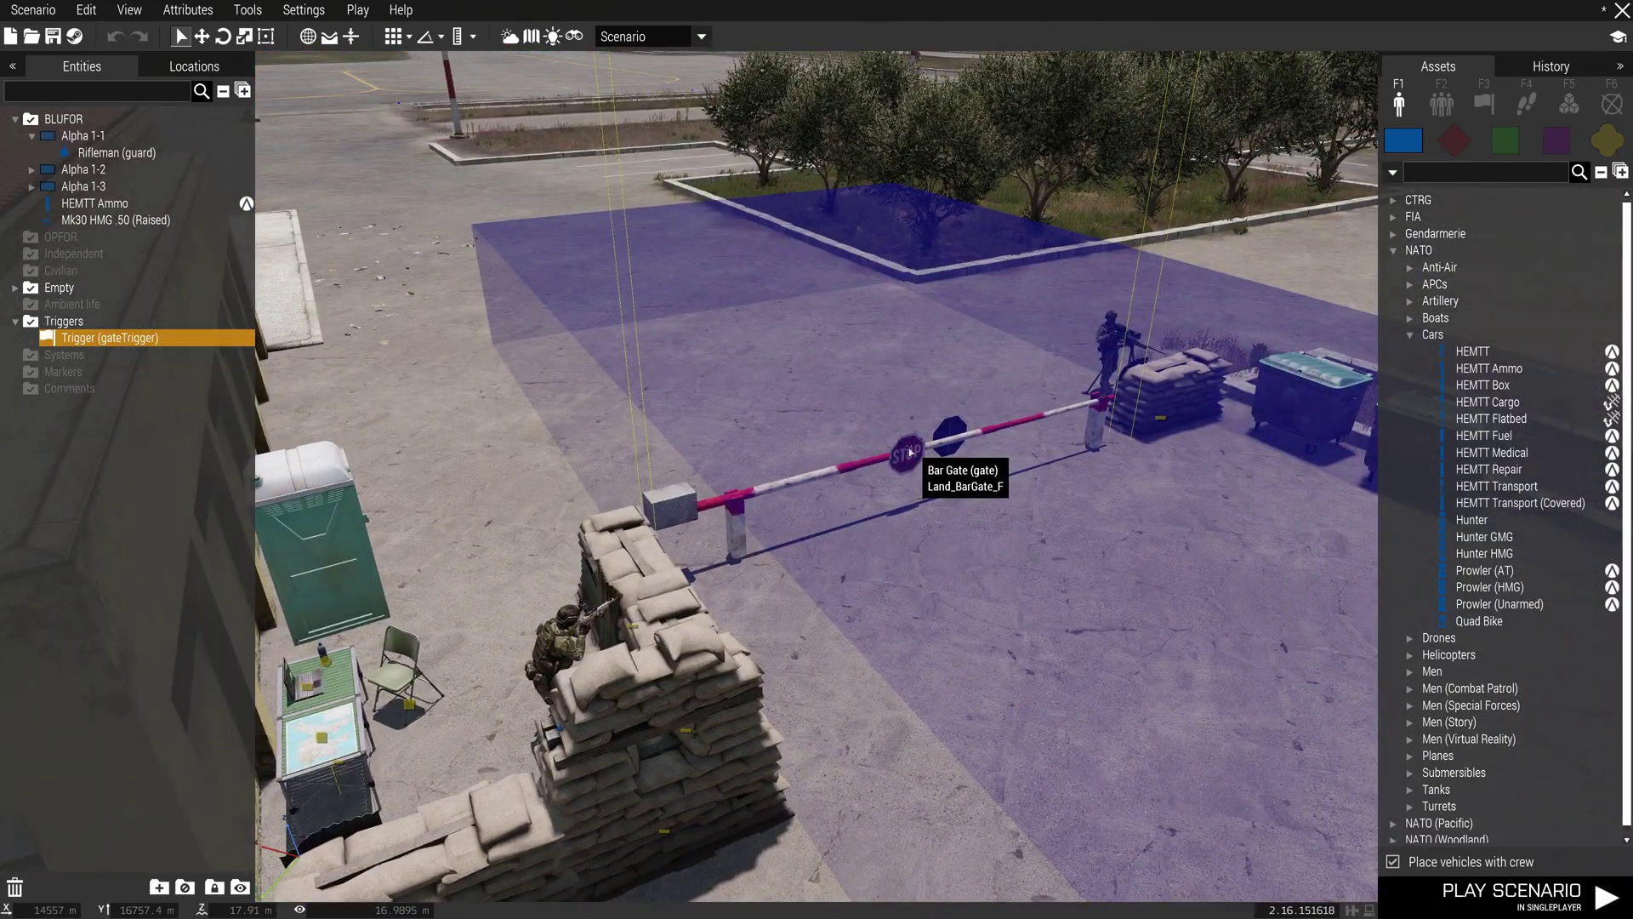
{"action": "double_click", "coordinate": [909, 453]}
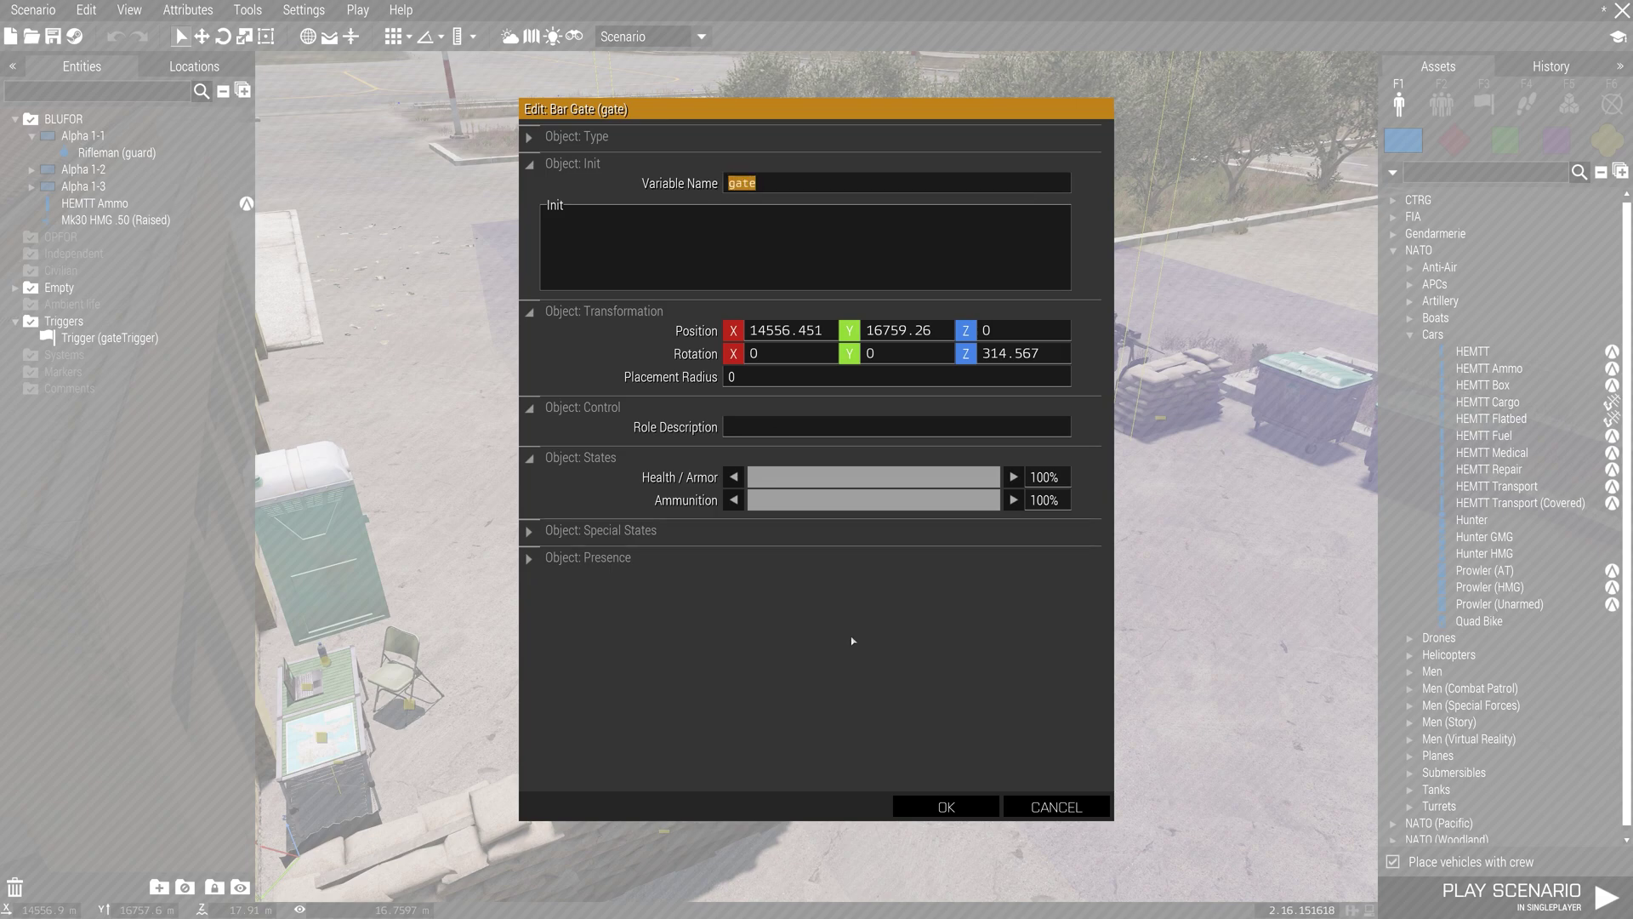
{"action": "left_click", "coordinate": [945, 804]}
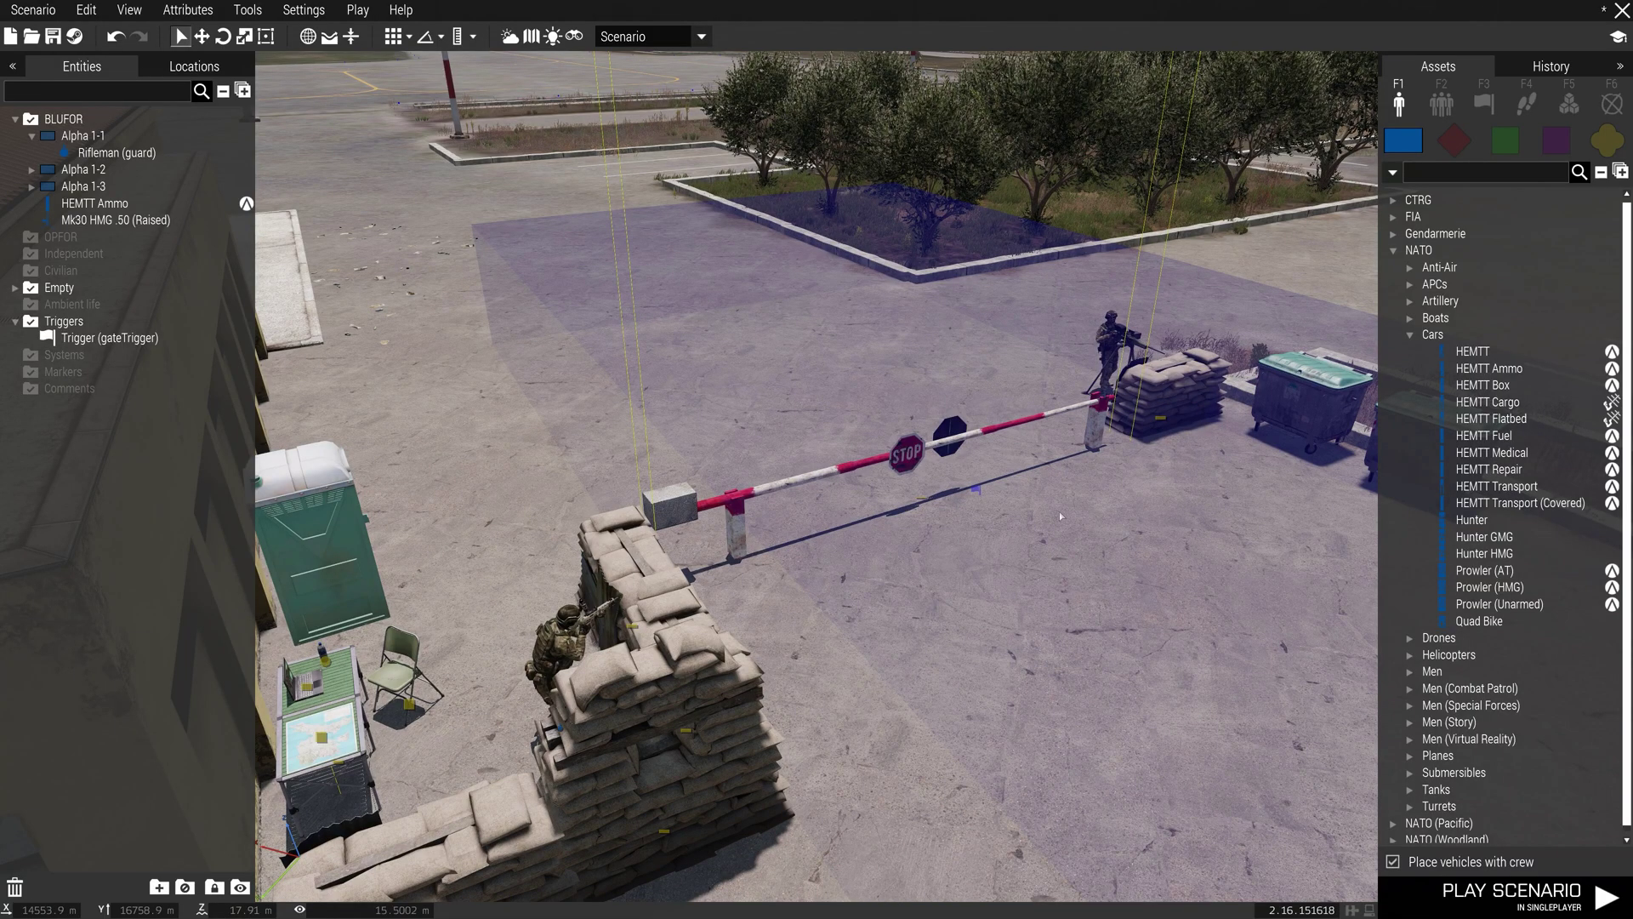
{"action": "scroll", "coordinate": [910, 543], "scroll_direction": "up", "scroll_amount": 5}
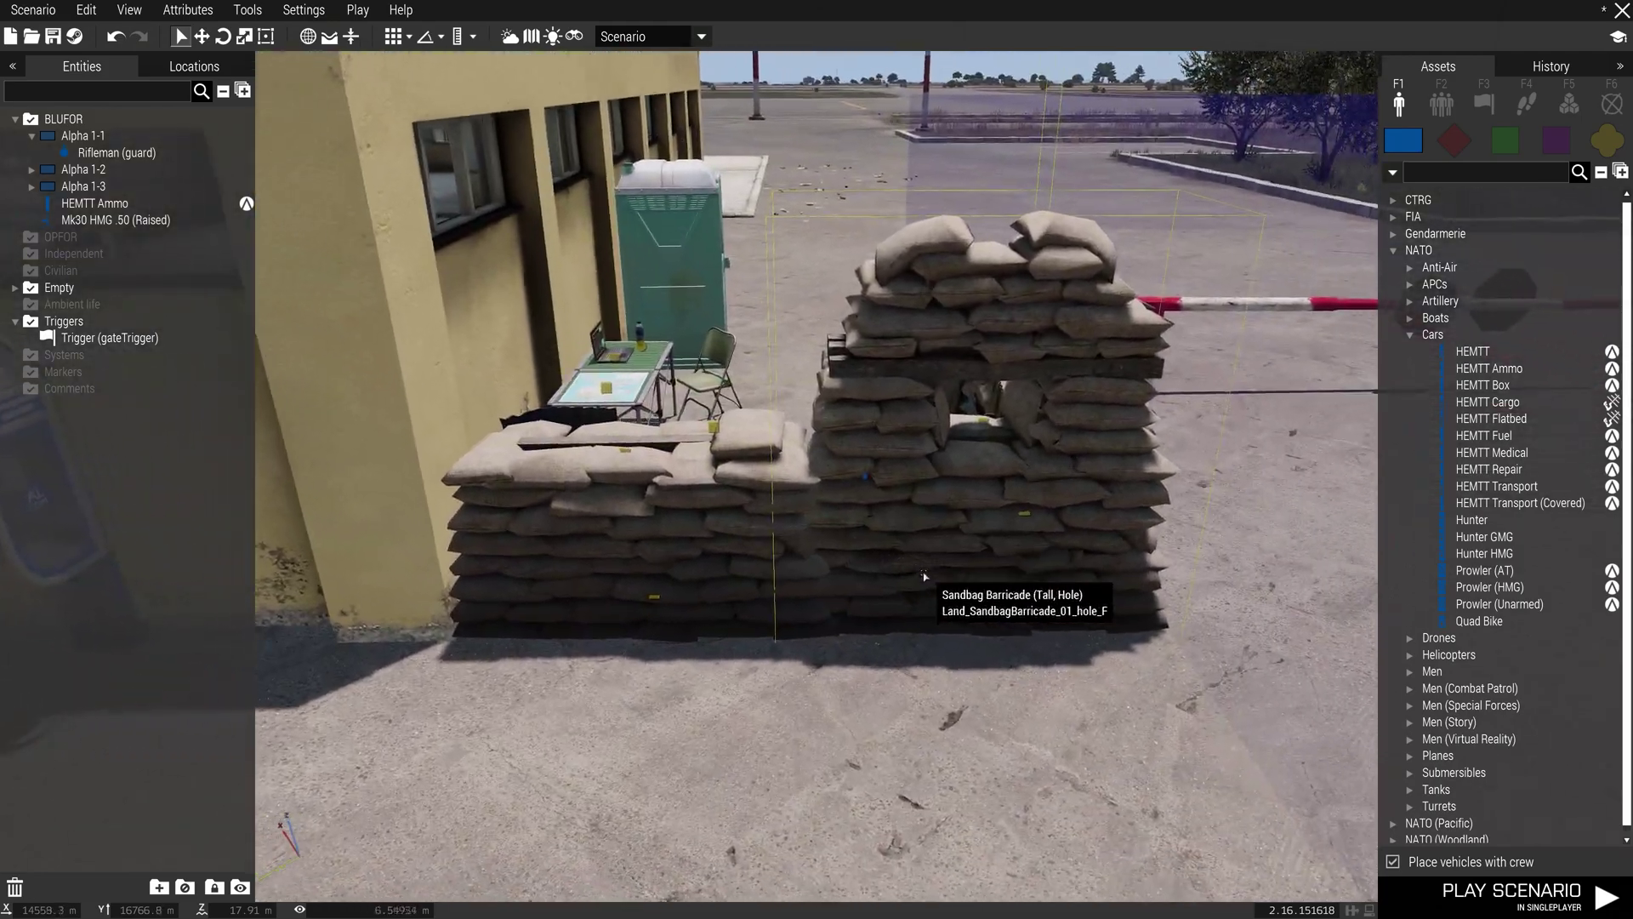
{"action": "scroll", "coordinate": [862, 610], "scroll_direction": "up", "scroll_amount": 3}
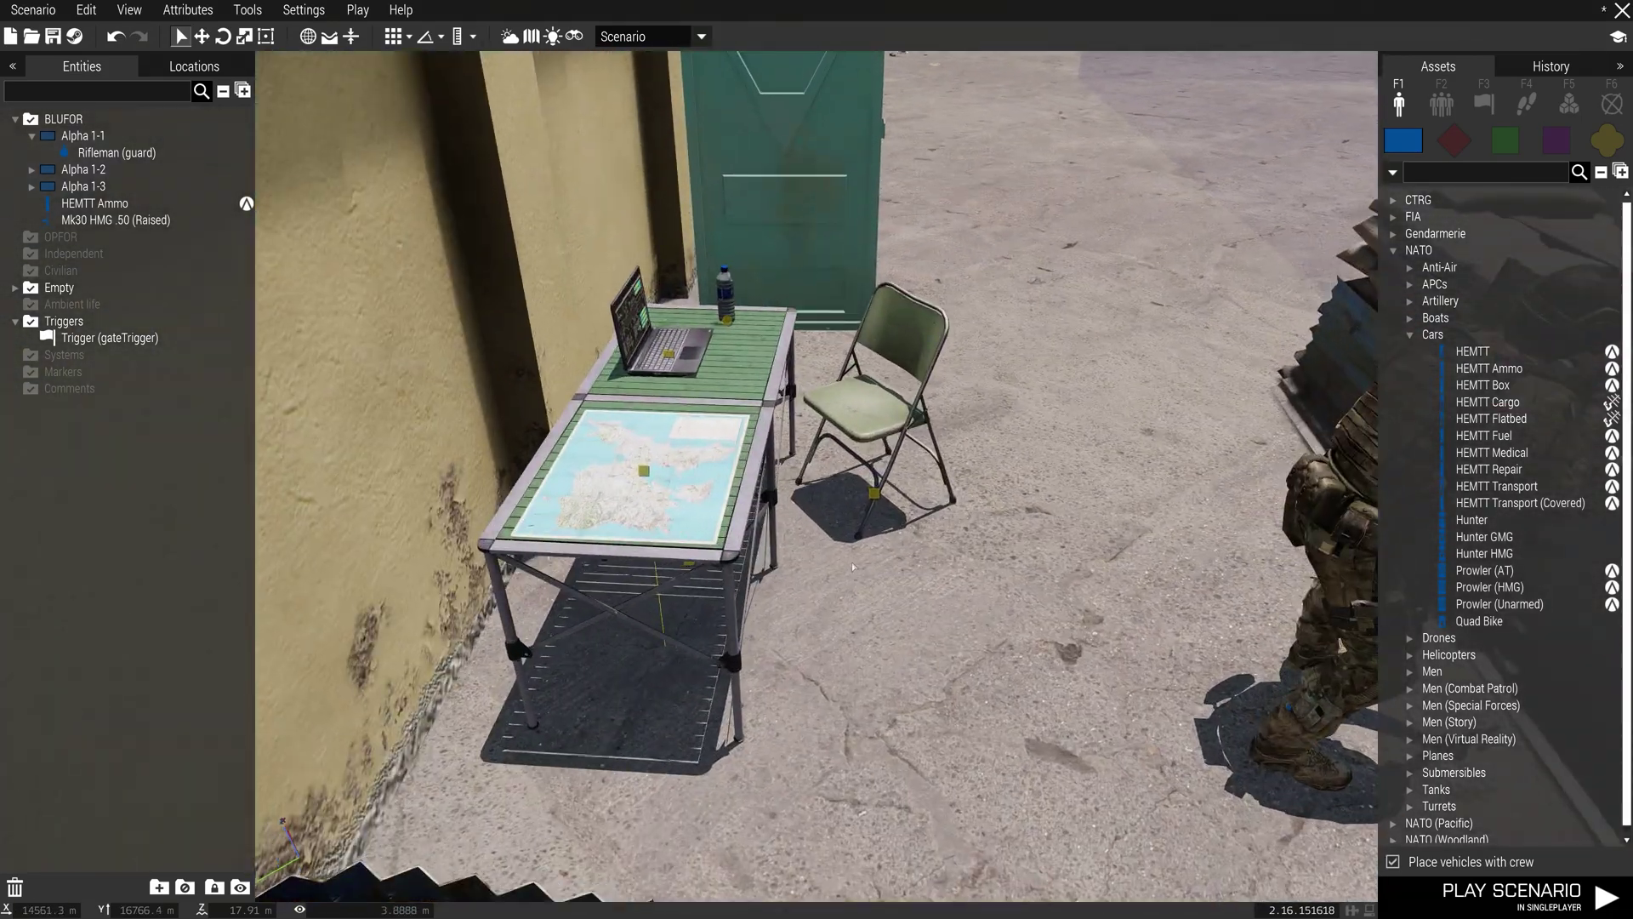
{"action": "scroll", "coordinate": [806, 596], "scroll_direction": "down", "scroll_amount": 3}
{"action": "scroll", "coordinate": [808, 598], "scroll_direction": "down", "scroll_amount": 5}
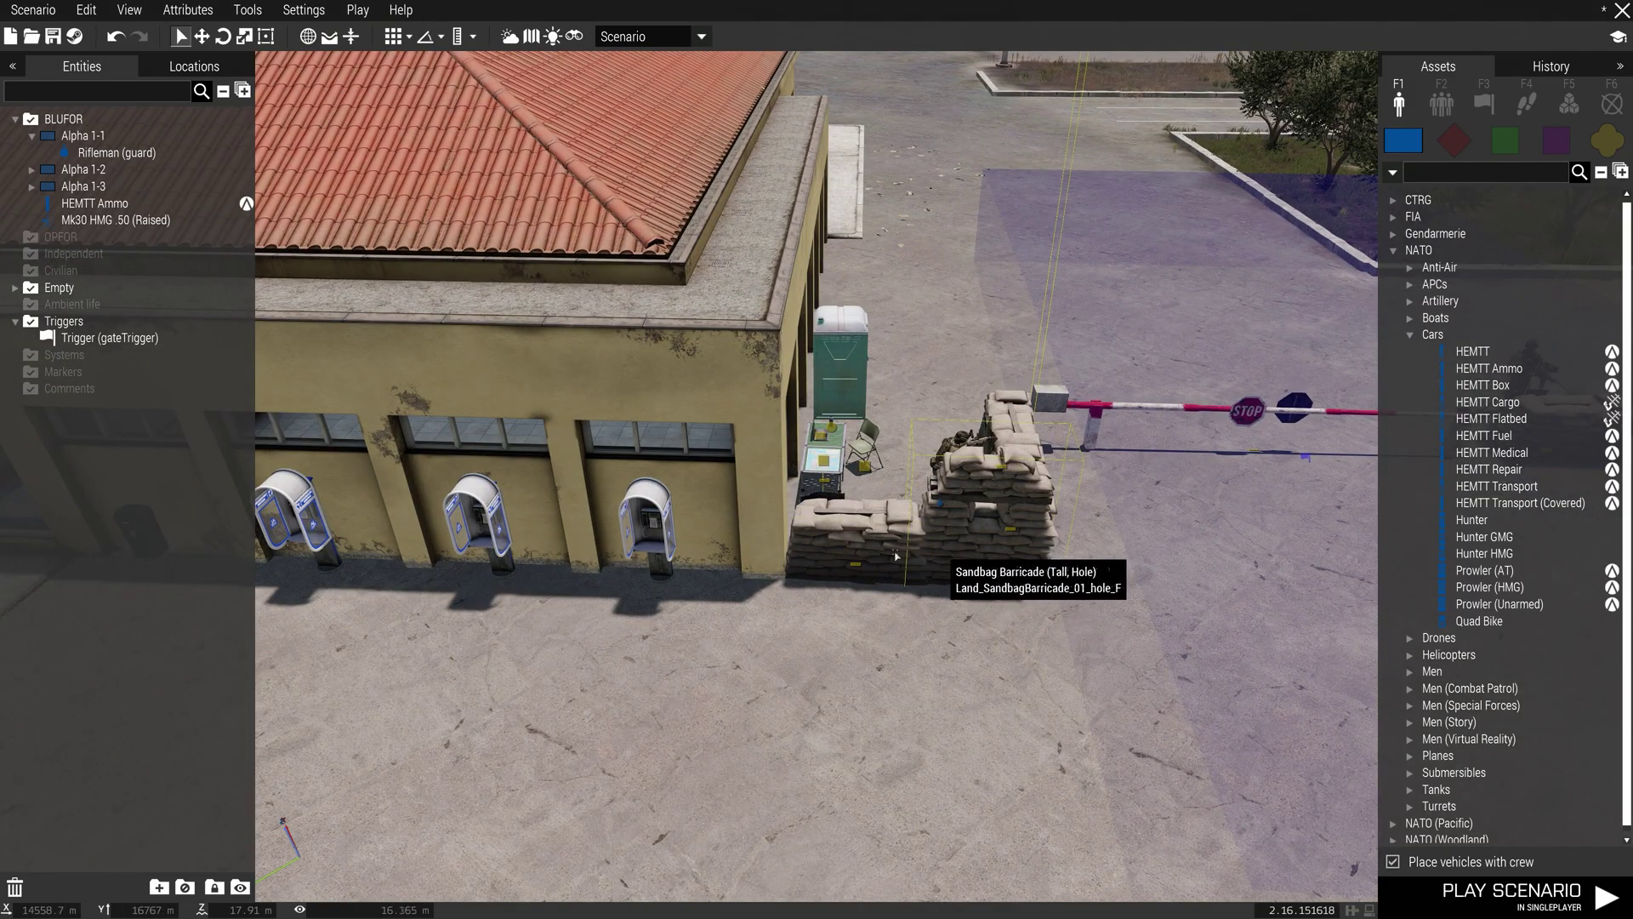
- Circle the gate and check the guard rifleman's variable name in his attributes
{"action": "right_click_drag", "start_coordinate": [928, 565], "coordinate": [715, 517]}
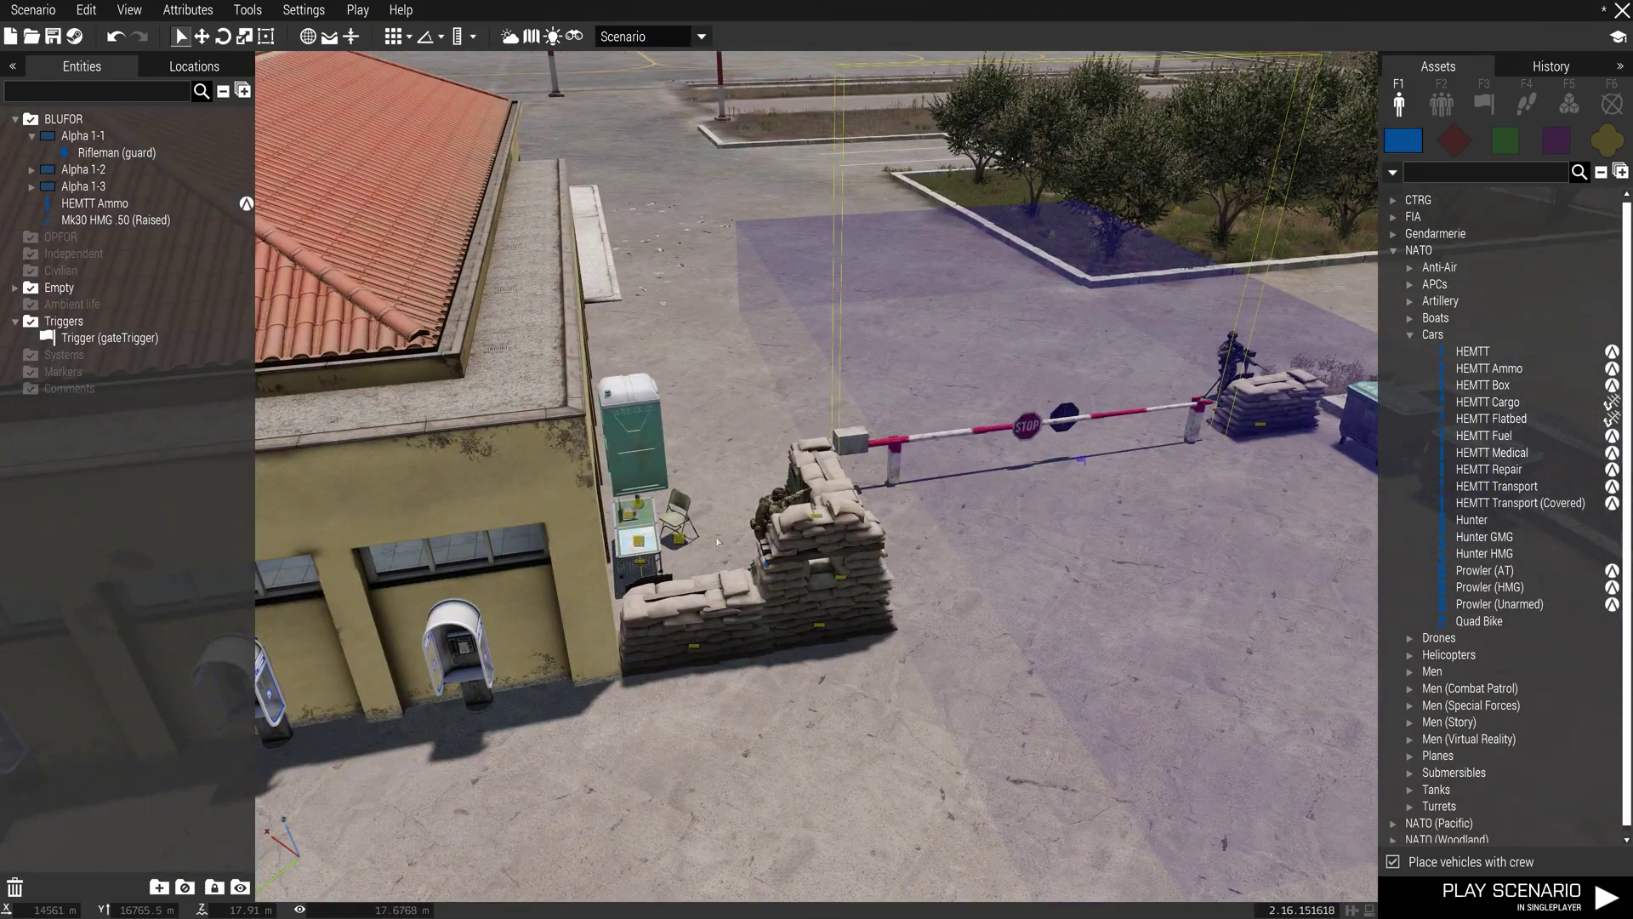
{"action": "mouse_move", "coordinate": [717, 542]}
{"action": "right_mouse_down"}
{"action": "mouse_move", "coordinate": [1117, 483]}
{"action": "mouse_move", "coordinate": [878, 441]}
{"action": "right_mouse_up"}
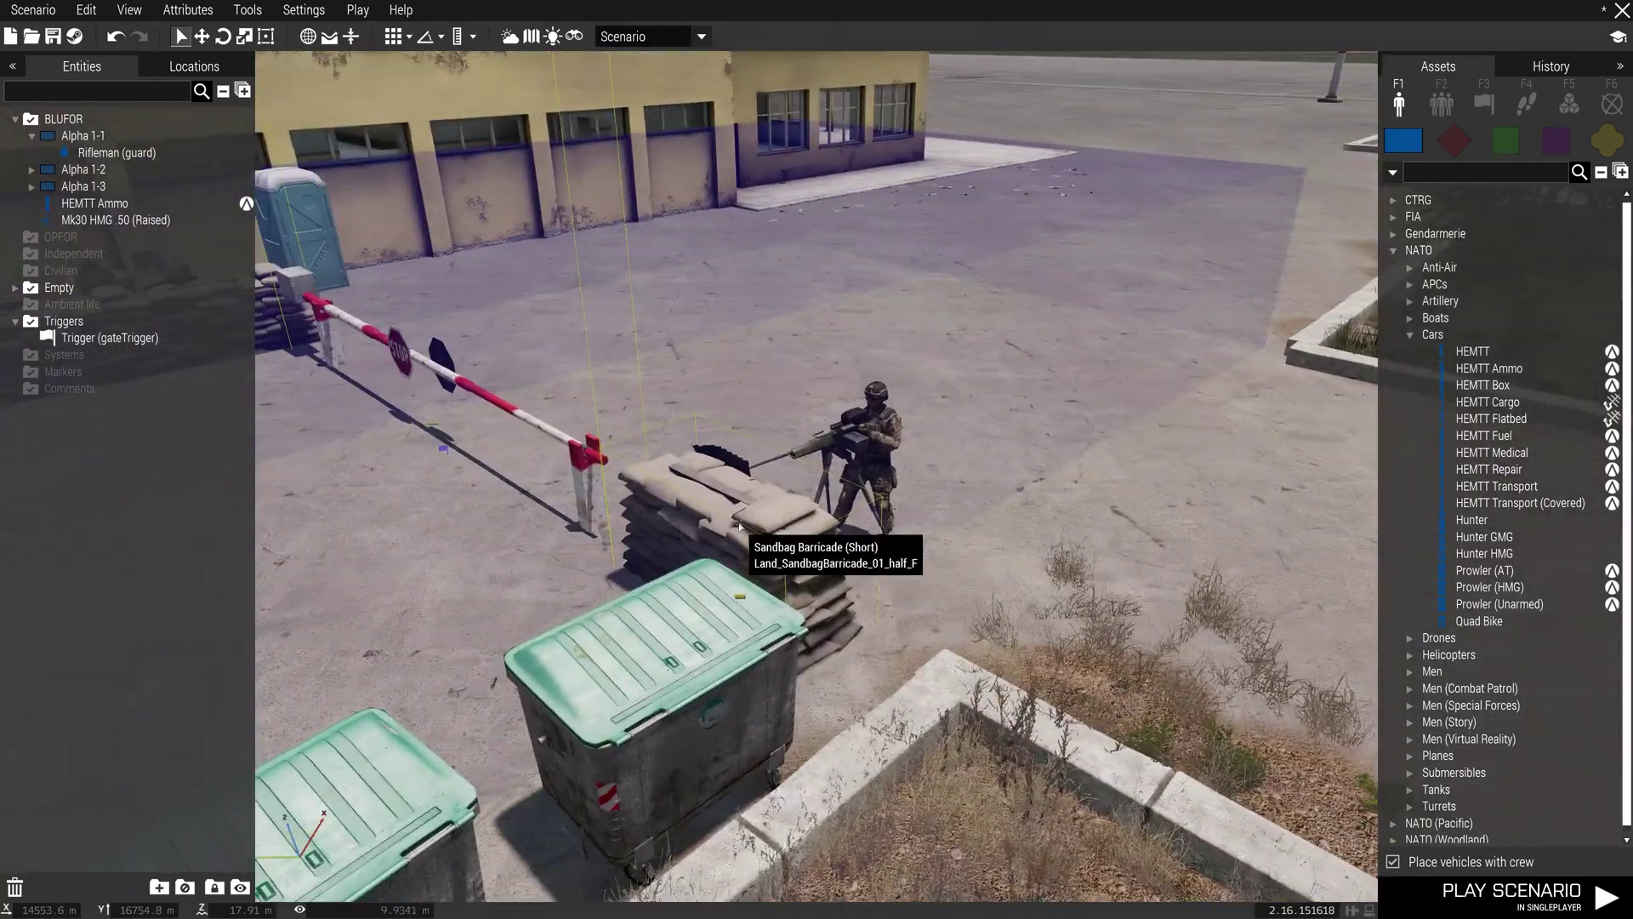
{"action": "mouse_move", "coordinate": [871, 438]}
{"action": "right_mouse_down"}
{"action": "mouse_move", "coordinate": [735, 475]}
{"action": "mouse_move", "coordinate": [889, 501]}
{"action": "right_mouse_up"}
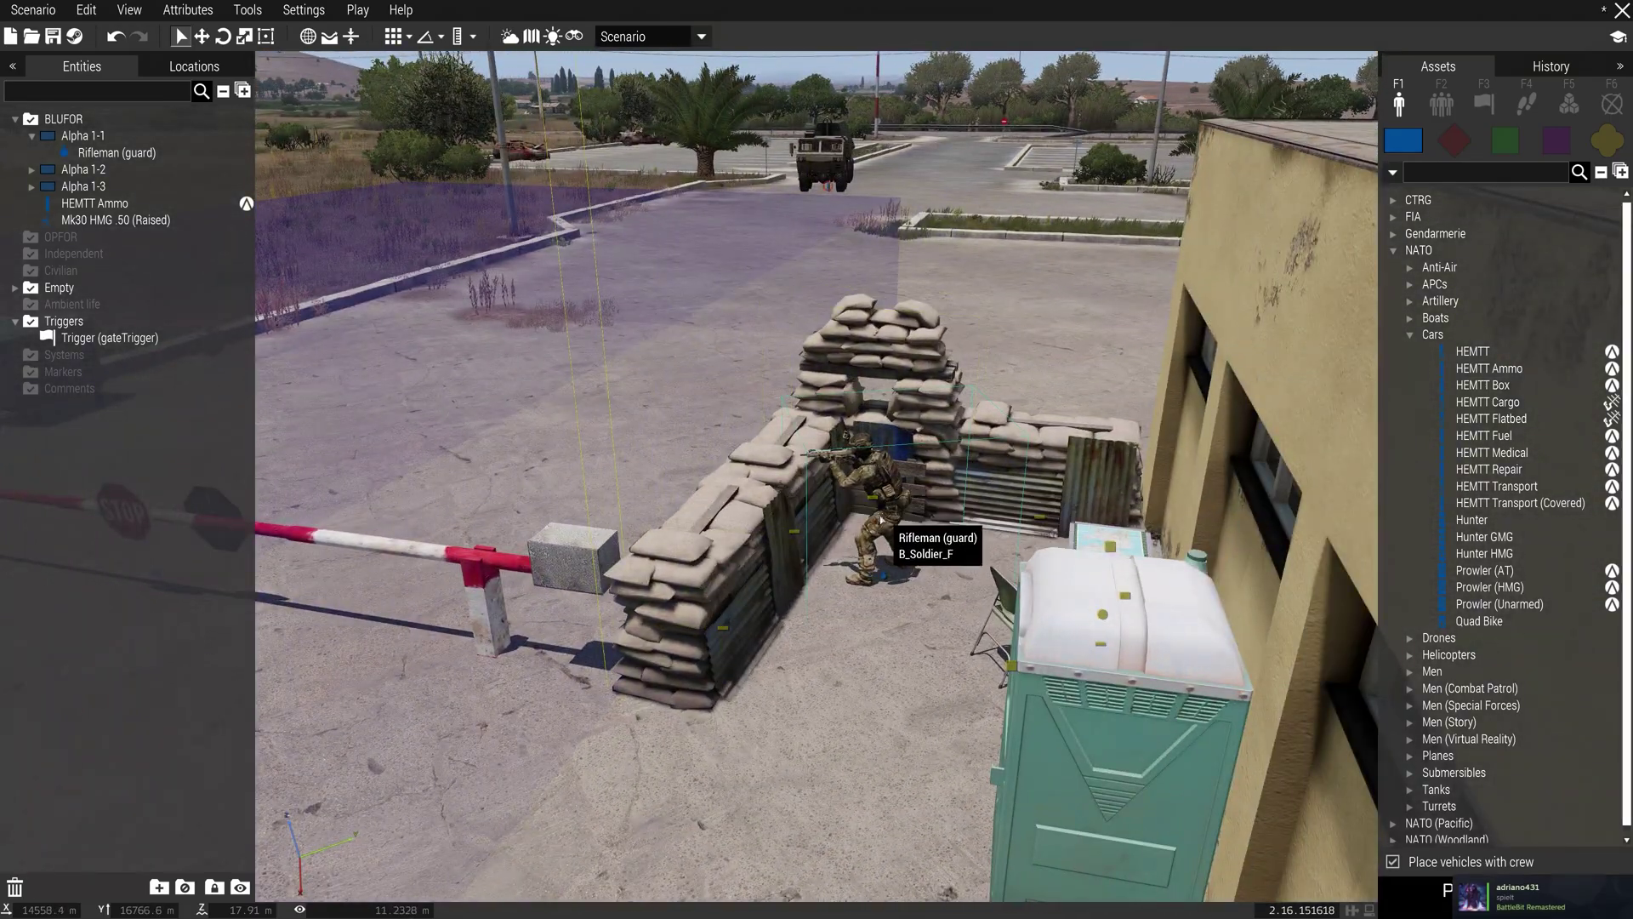
{"action": "double_click", "coordinate": [887, 498]}
{"action": "left_click", "coordinate": [785, 188]}
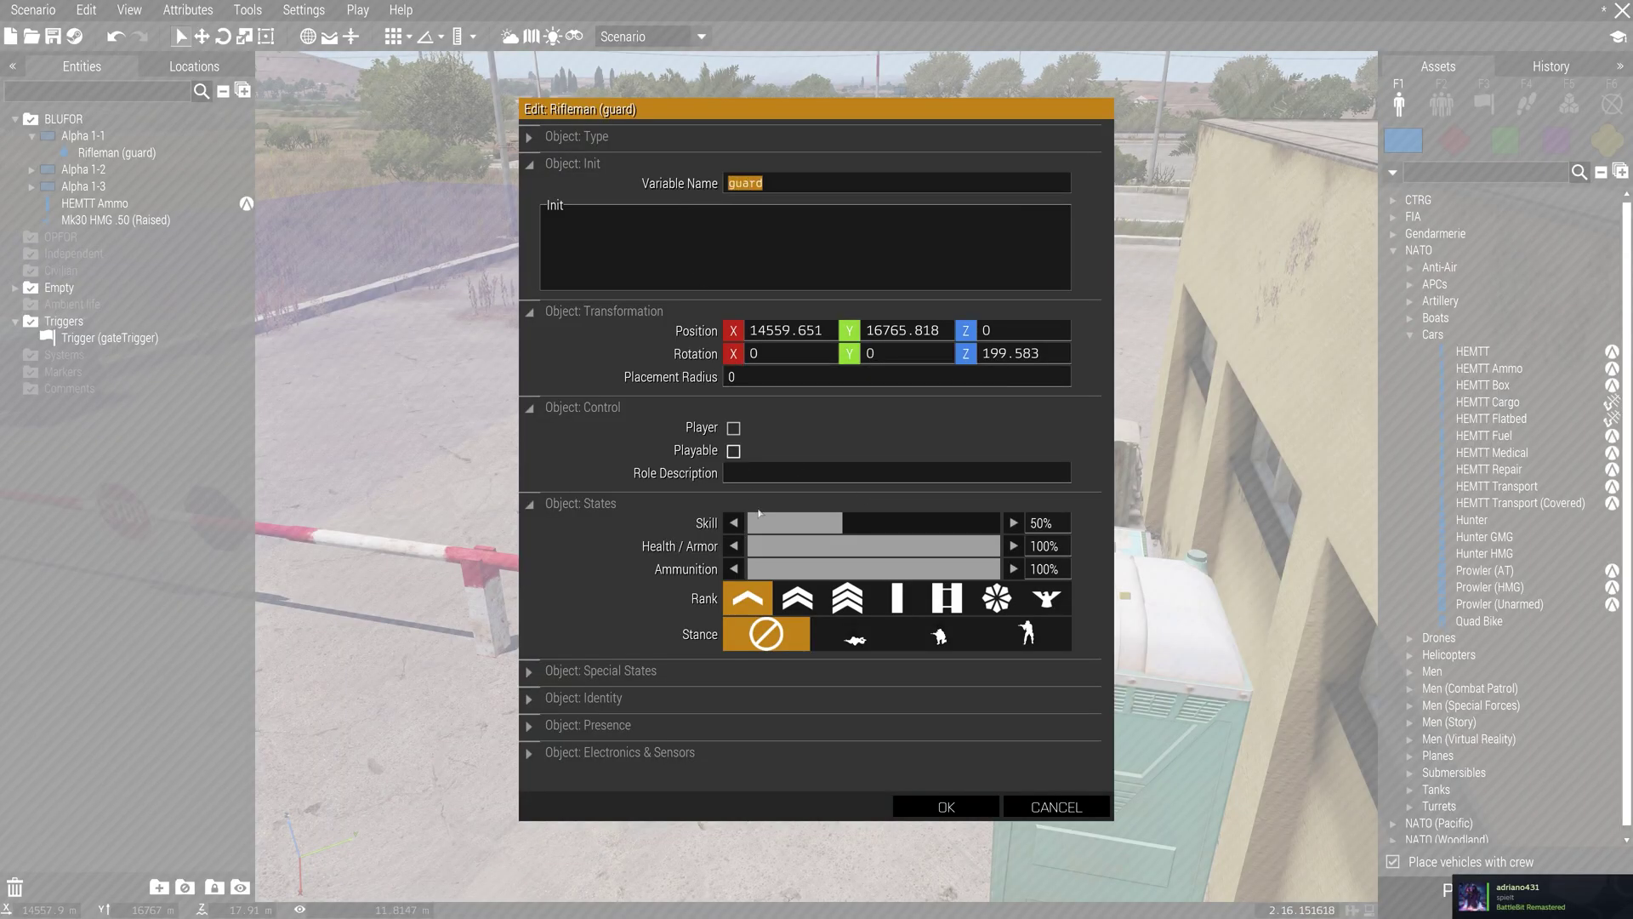
{"action": "left_click", "coordinate": [945, 806]}
- Review gateTrigger's condition, highlighting its vehicles inAreaArray and findIf parts
{"action": "mouse_move", "coordinate": [960, 812]}
{"action": "right_mouse_down"}
{"action": "mouse_move", "coordinate": [1004, 718]}
{"action": "mouse_move", "coordinate": [1017, 526]}
{"action": "right_mouse_up"}
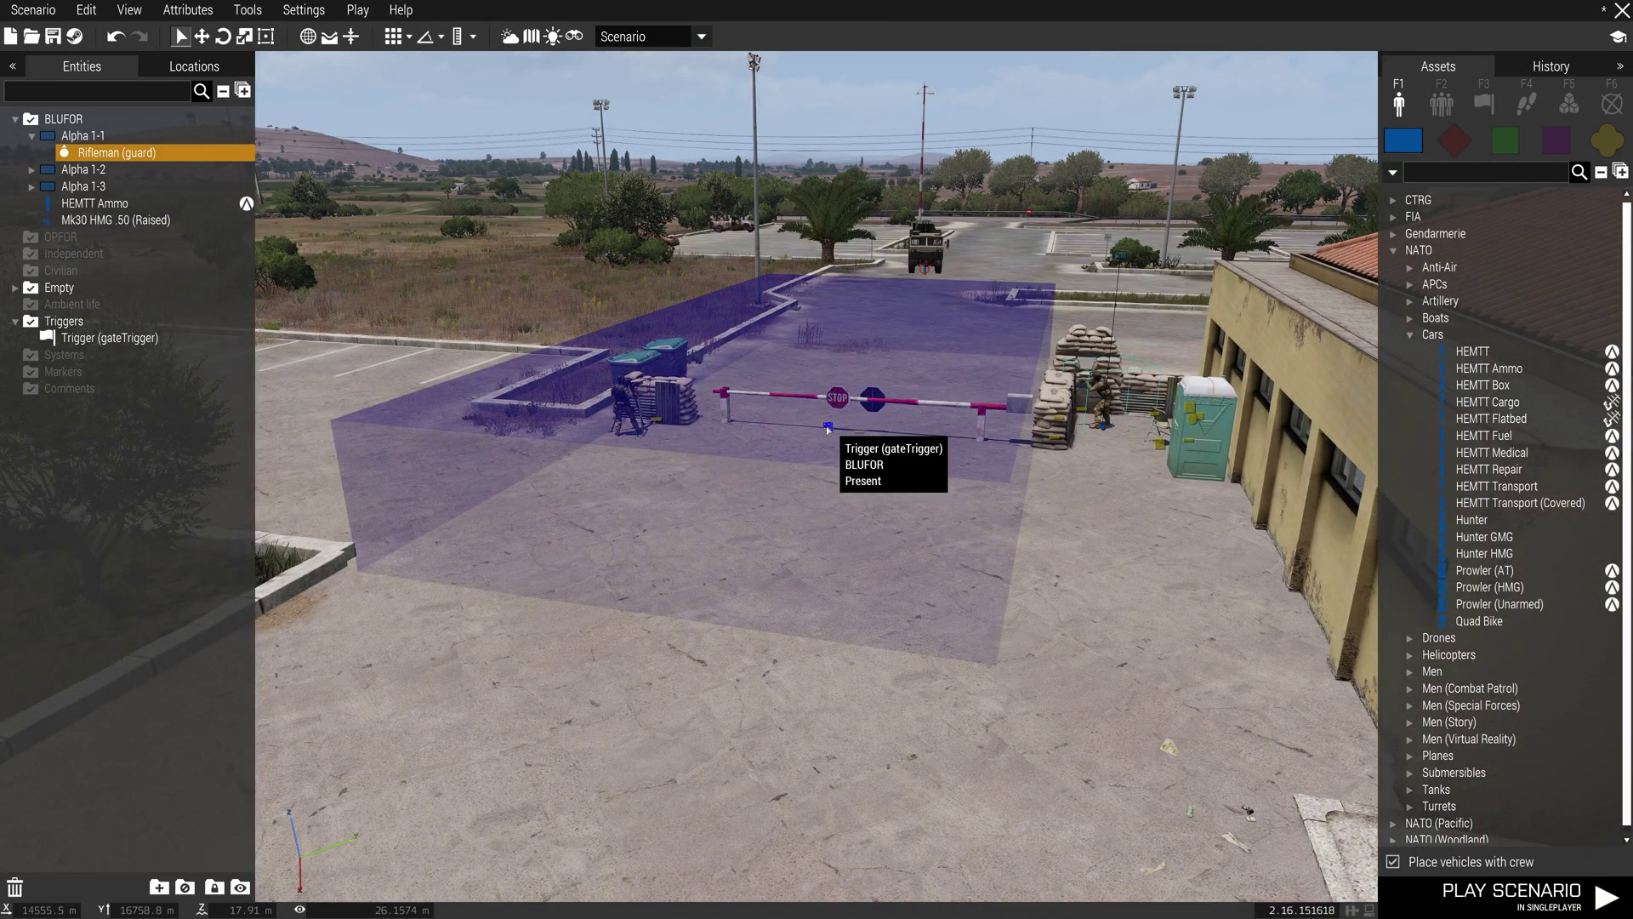
{"action": "double_click", "coordinate": [828, 429]}
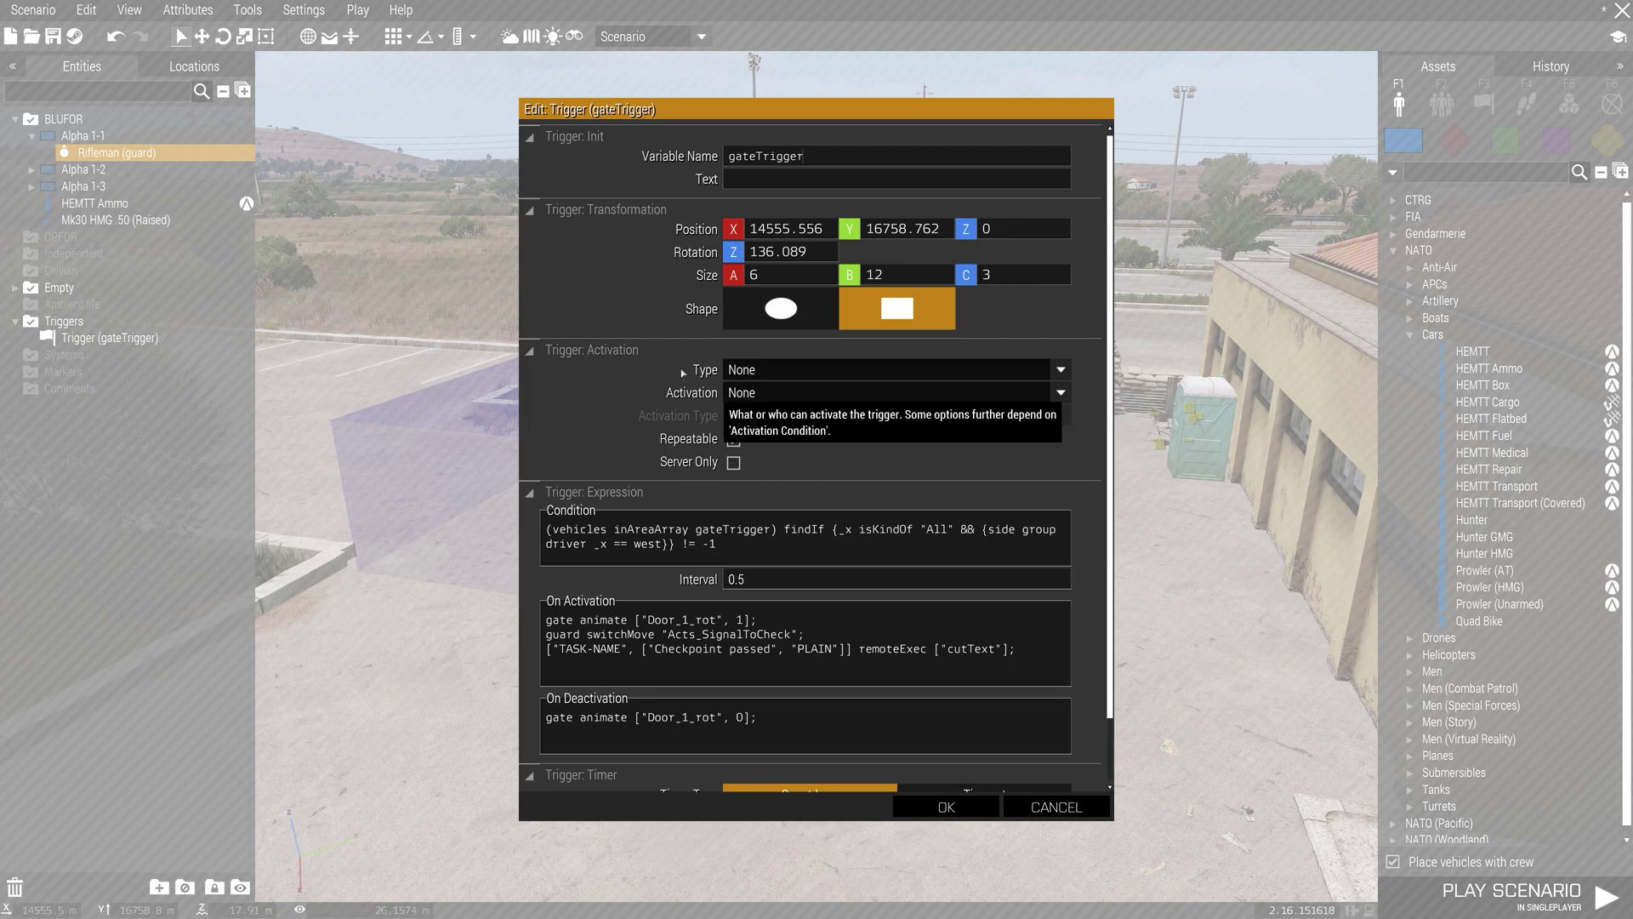
{"action": "scroll", "coordinate": [758, 412], "scroll_direction": "down", "scroll_amount": 2}
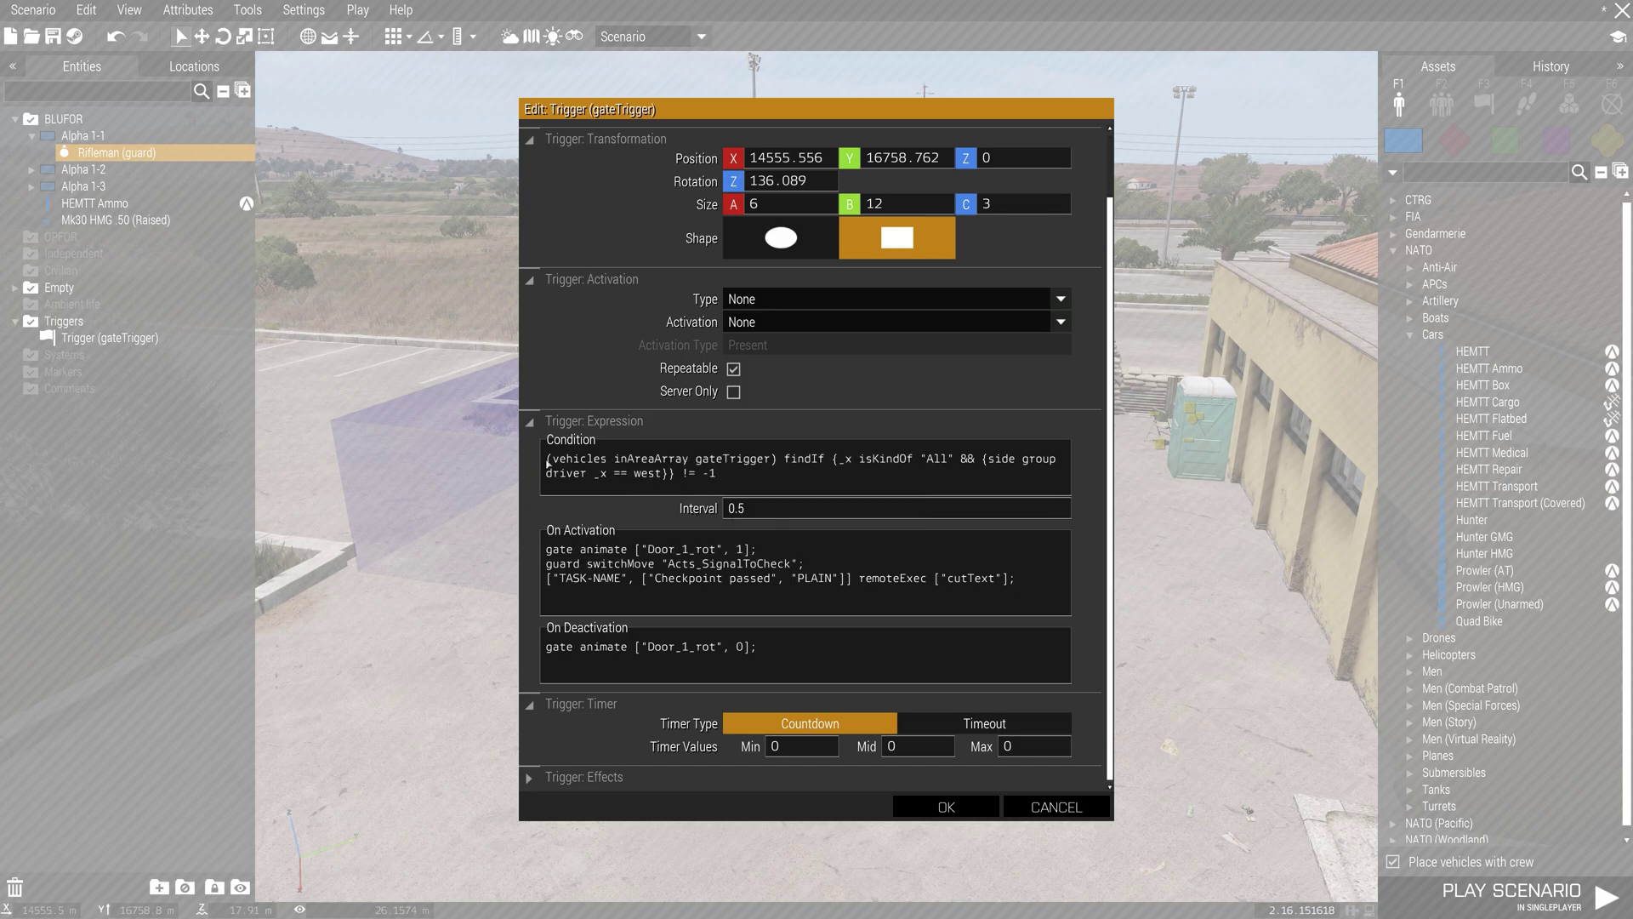
{"action": "left_click_drag", "start_coordinate": [547, 462], "coordinate": [780, 464]}
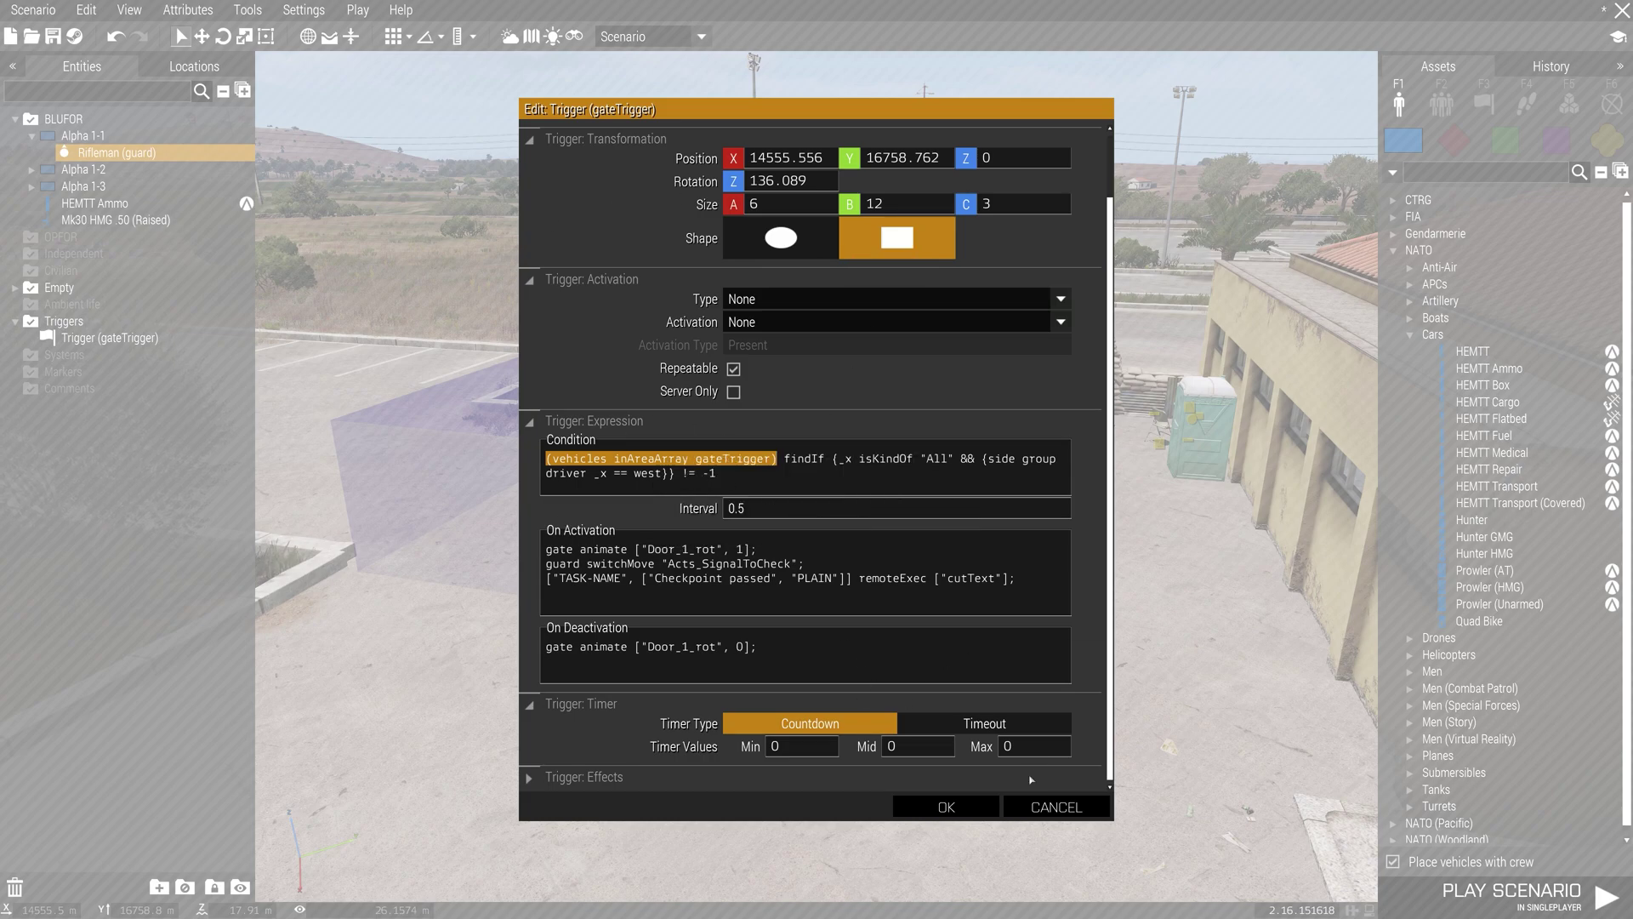
{"action": "left_click", "coordinate": [945, 807]}
{"action": "scroll", "coordinate": [956, 527], "scroll_direction": "down", "scroll_amount": 5}
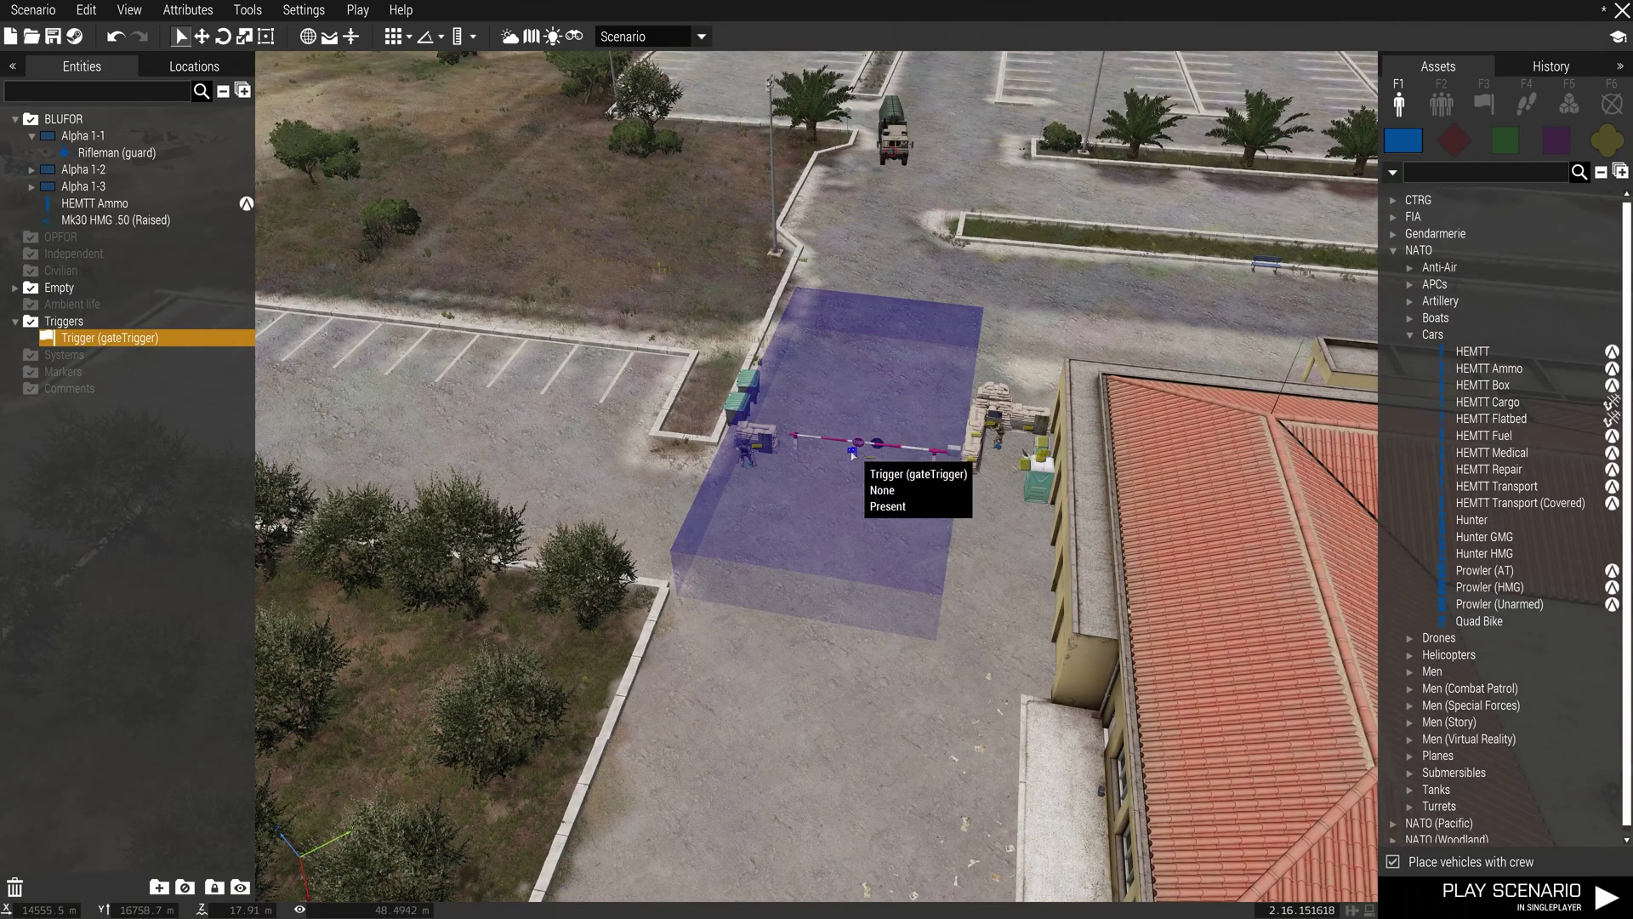
{"action": "double_click", "coordinate": [864, 457]}
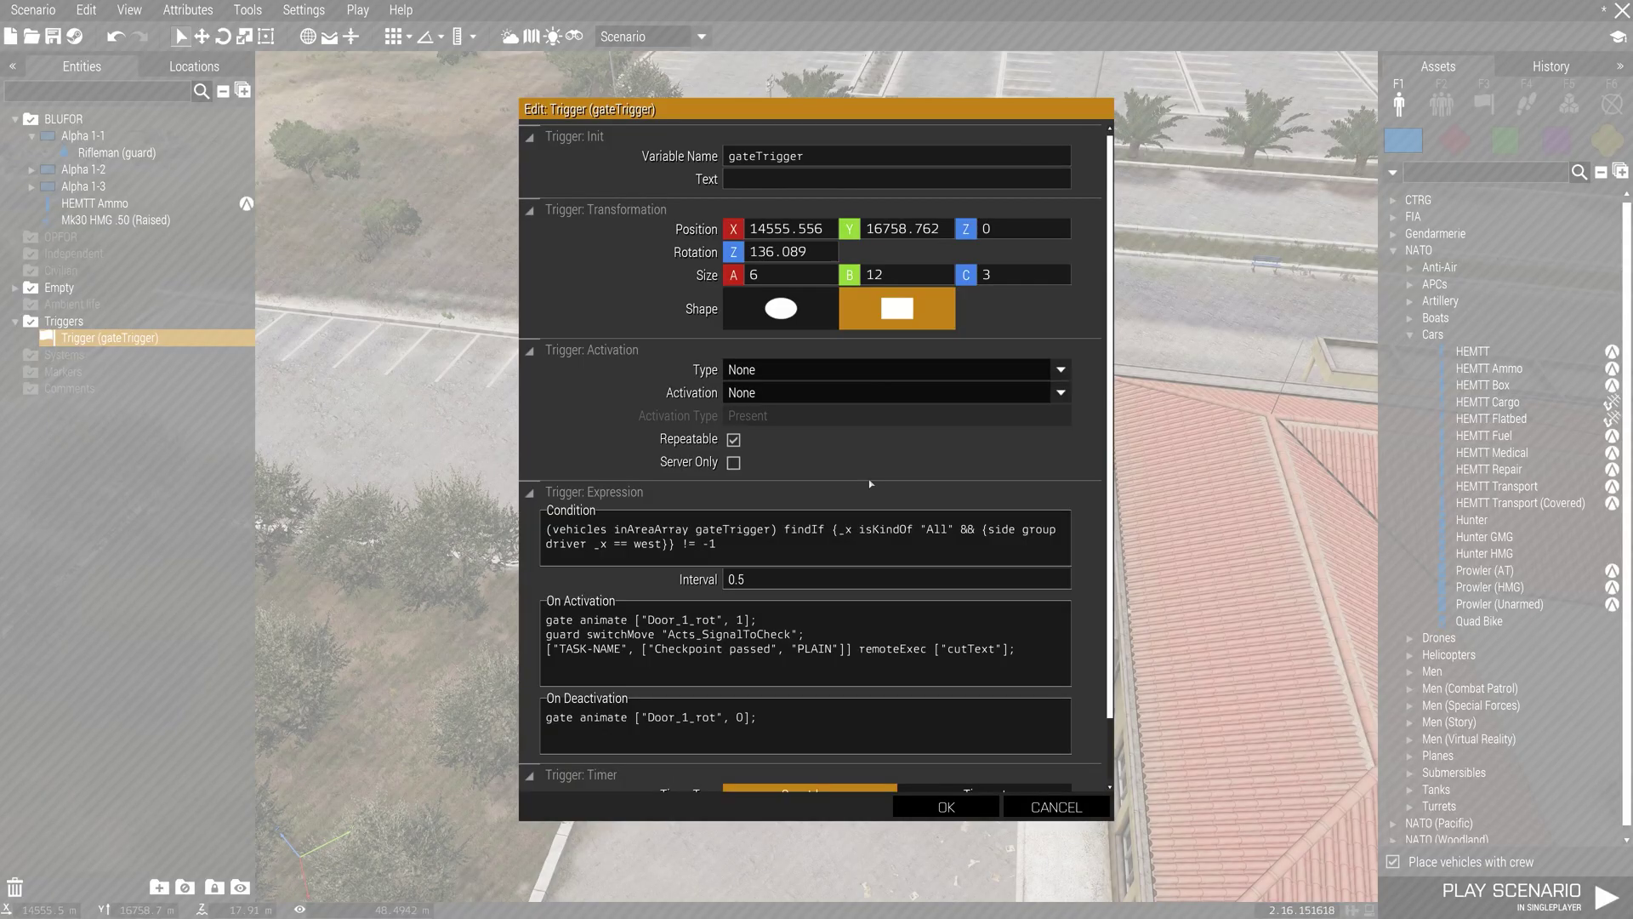
{"action": "scroll", "coordinate": [813, 515], "scroll_direction": "down", "scroll_amount": 1}
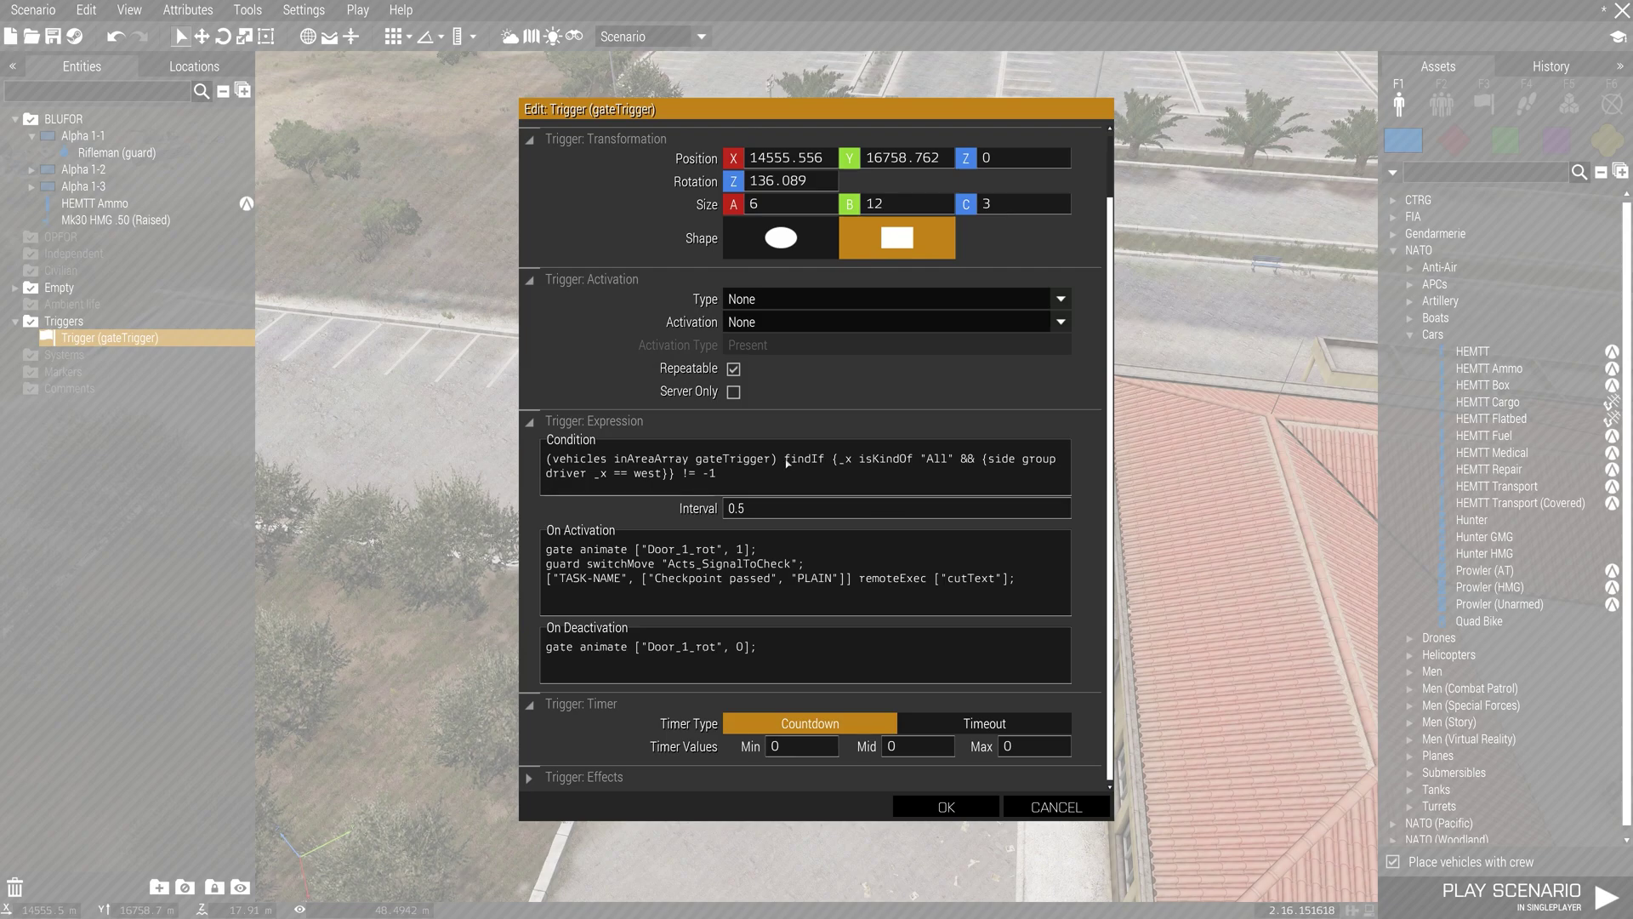
{"action": "left_click_drag", "start_coordinate": [784, 458], "coordinate": [953, 469]}
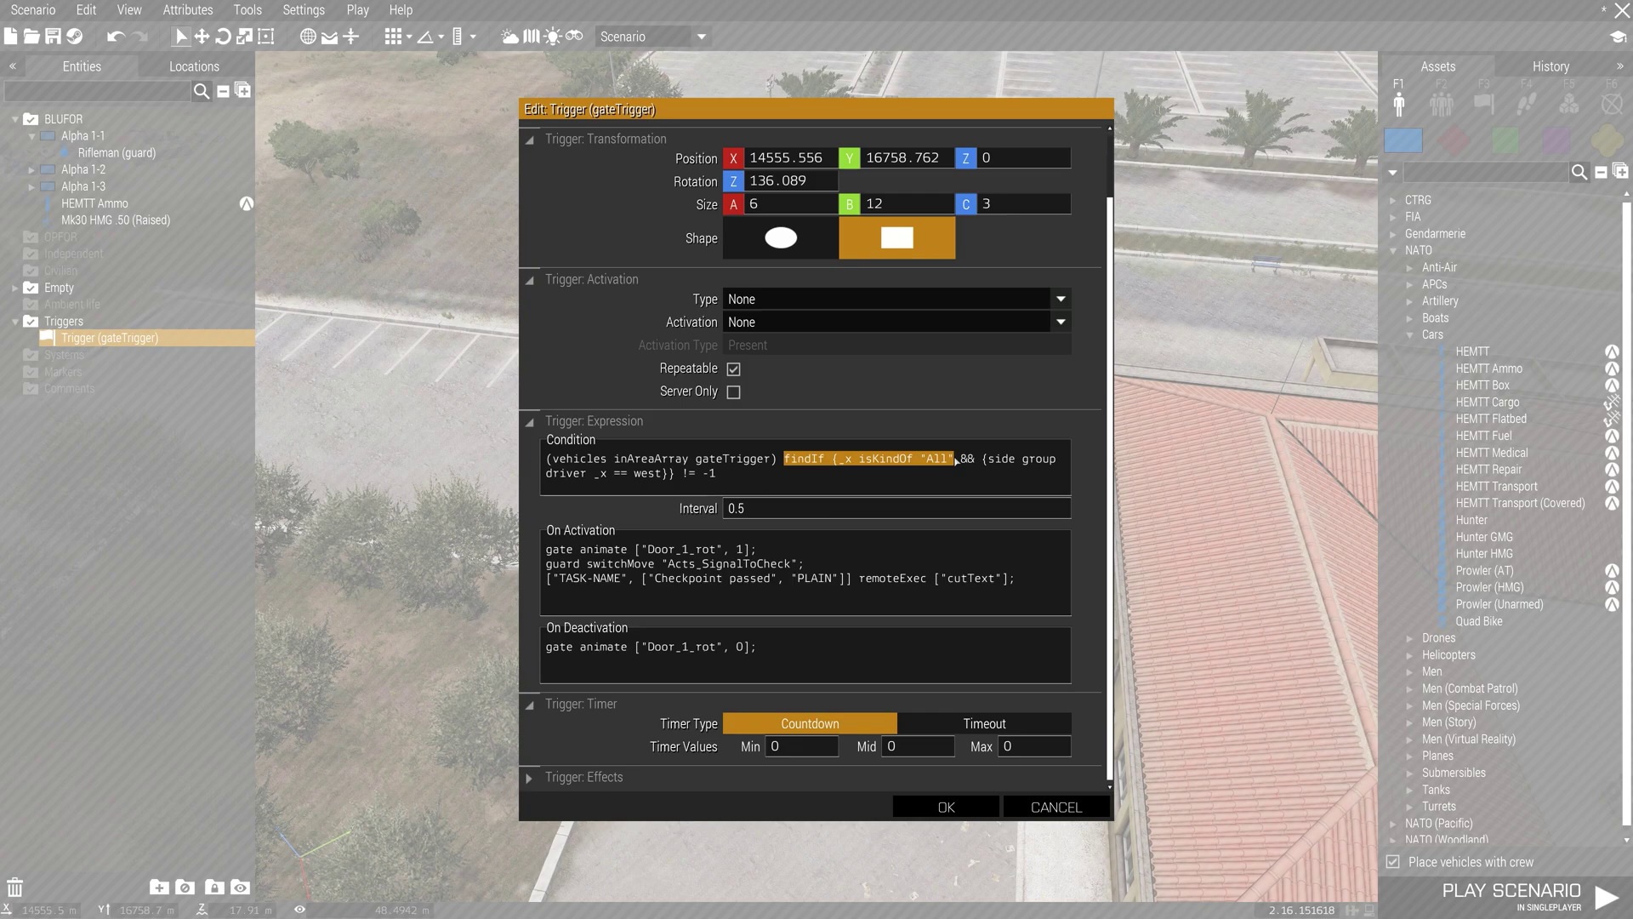
{"action": "left_click", "coordinate": [985, 467]}
{"action": "left_click_drag", "start_coordinate": [982, 462], "coordinate": [668, 478]}
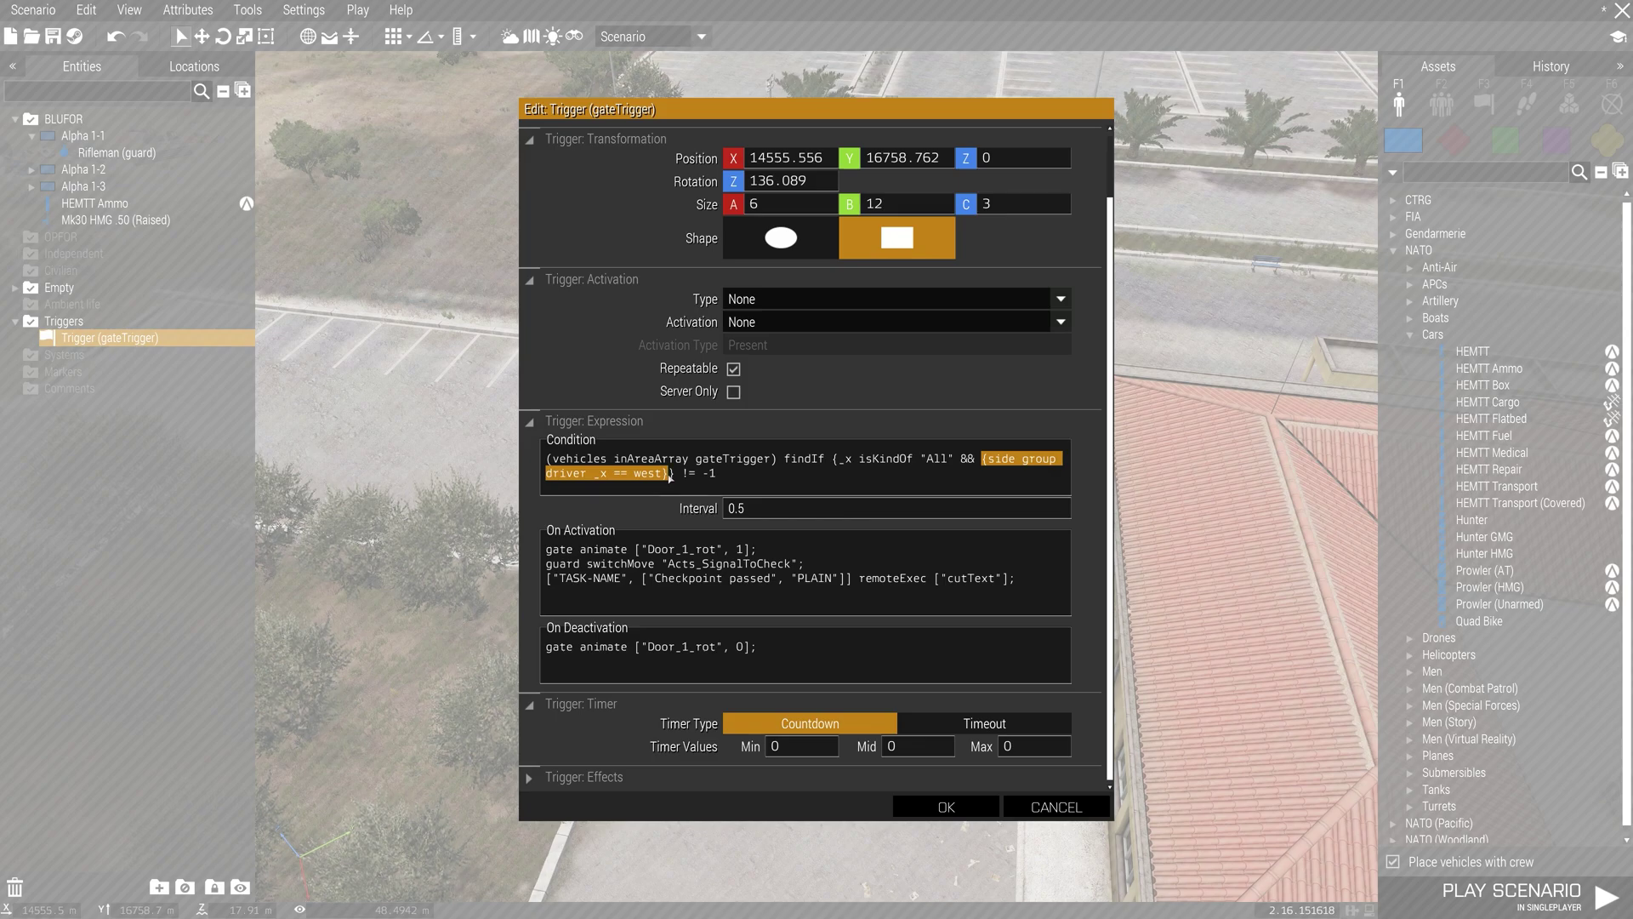
{"action": "double_click", "coordinate": [711, 474]}
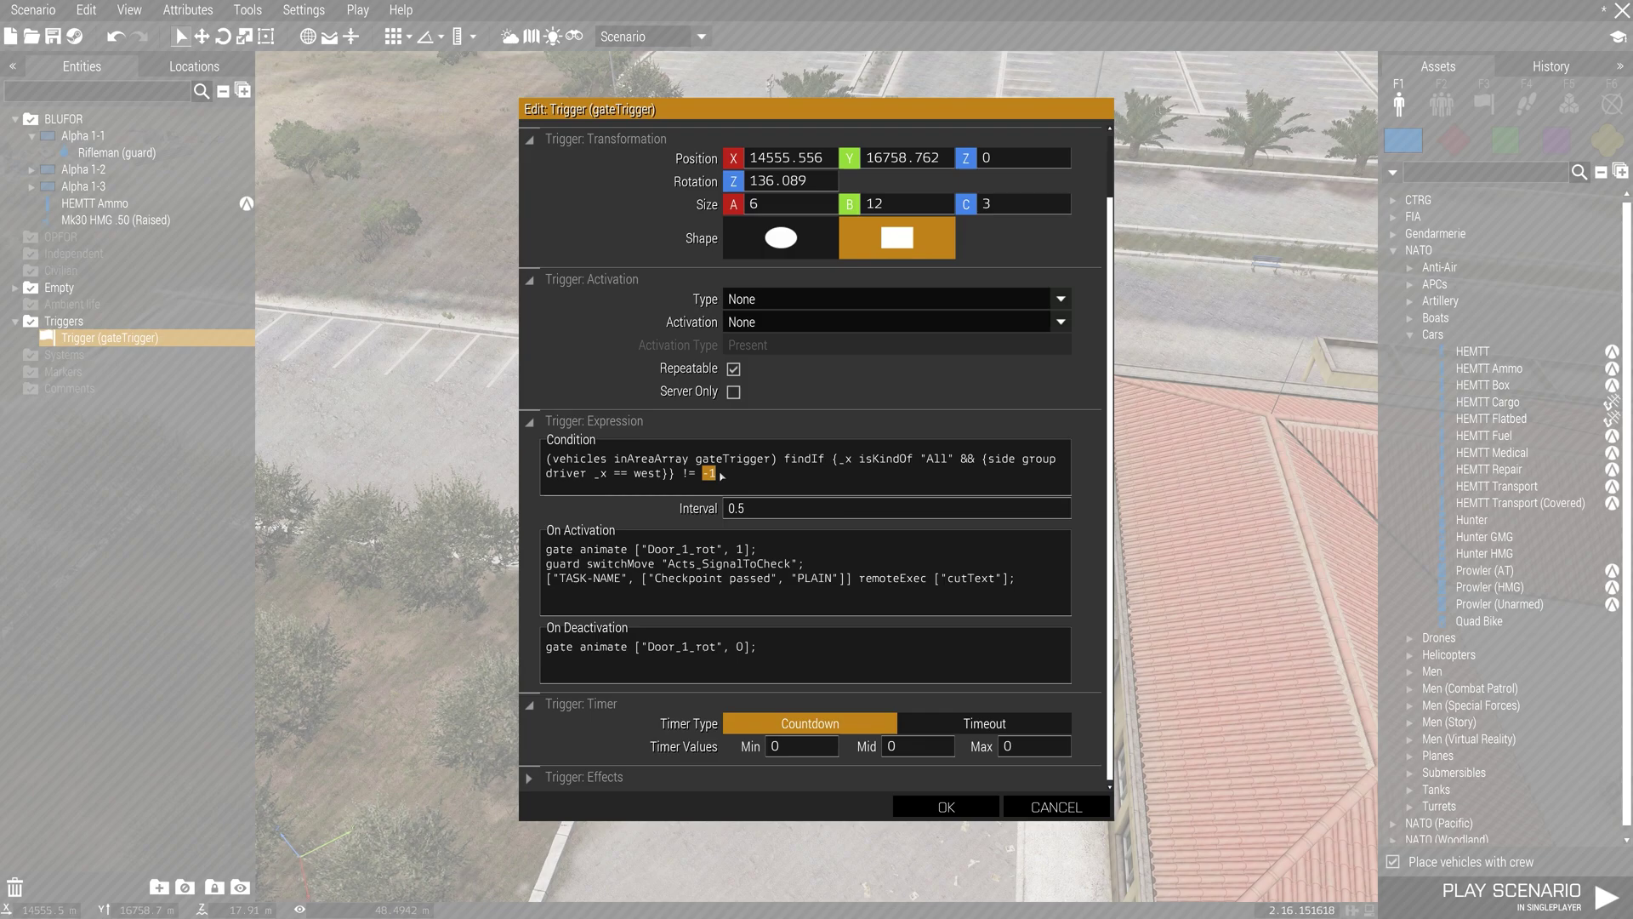
{"action": "left_click", "coordinate": [673, 475]}
{"action": "double_click", "coordinate": [691, 474]}
{"action": "left_click_drag", "start_coordinate": [684, 475], "coordinate": [724, 474]}
{"action": "left_click_drag", "start_coordinate": [784, 458], "coordinate": [828, 485]}
{"action": "left_click_drag", "start_coordinate": [725, 487], "coordinate": [694, 478]}
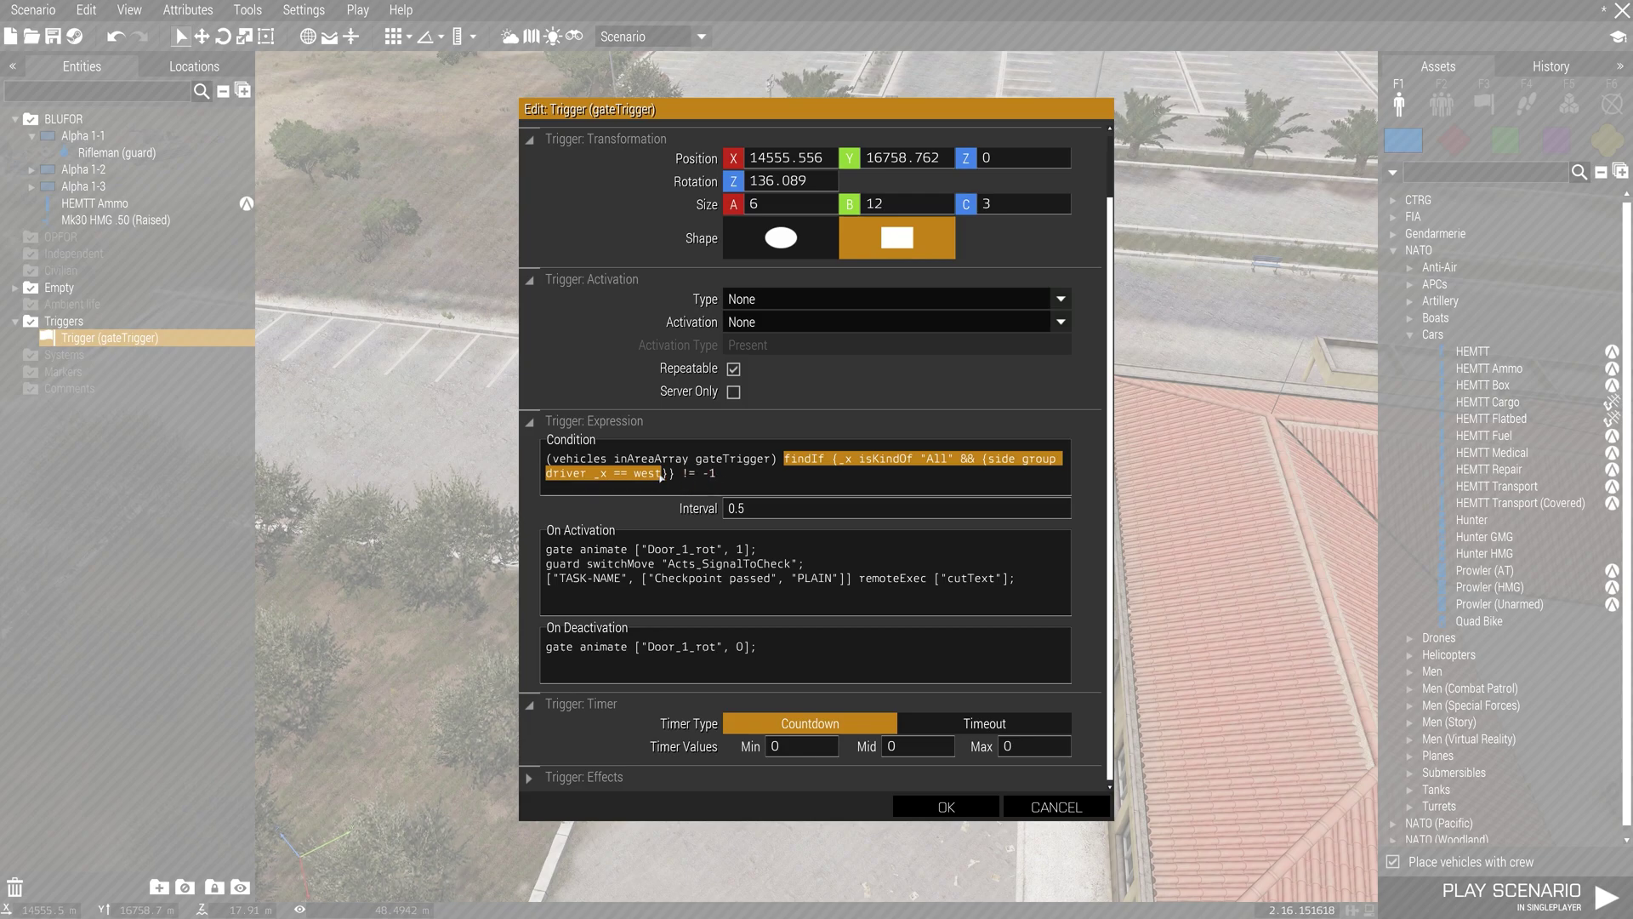
{"action": "left_click_drag", "start_coordinate": [694, 477], "coordinate": [733, 478]}
{"action": "left_click_drag", "start_coordinate": [549, 554], "coordinate": [761, 551]}
- Highlight the word gate and the guard's signal animation line in On Activation
{"action": "left_click", "coordinate": [570, 561]}
{"action": "double_click", "coordinate": [573, 551]}
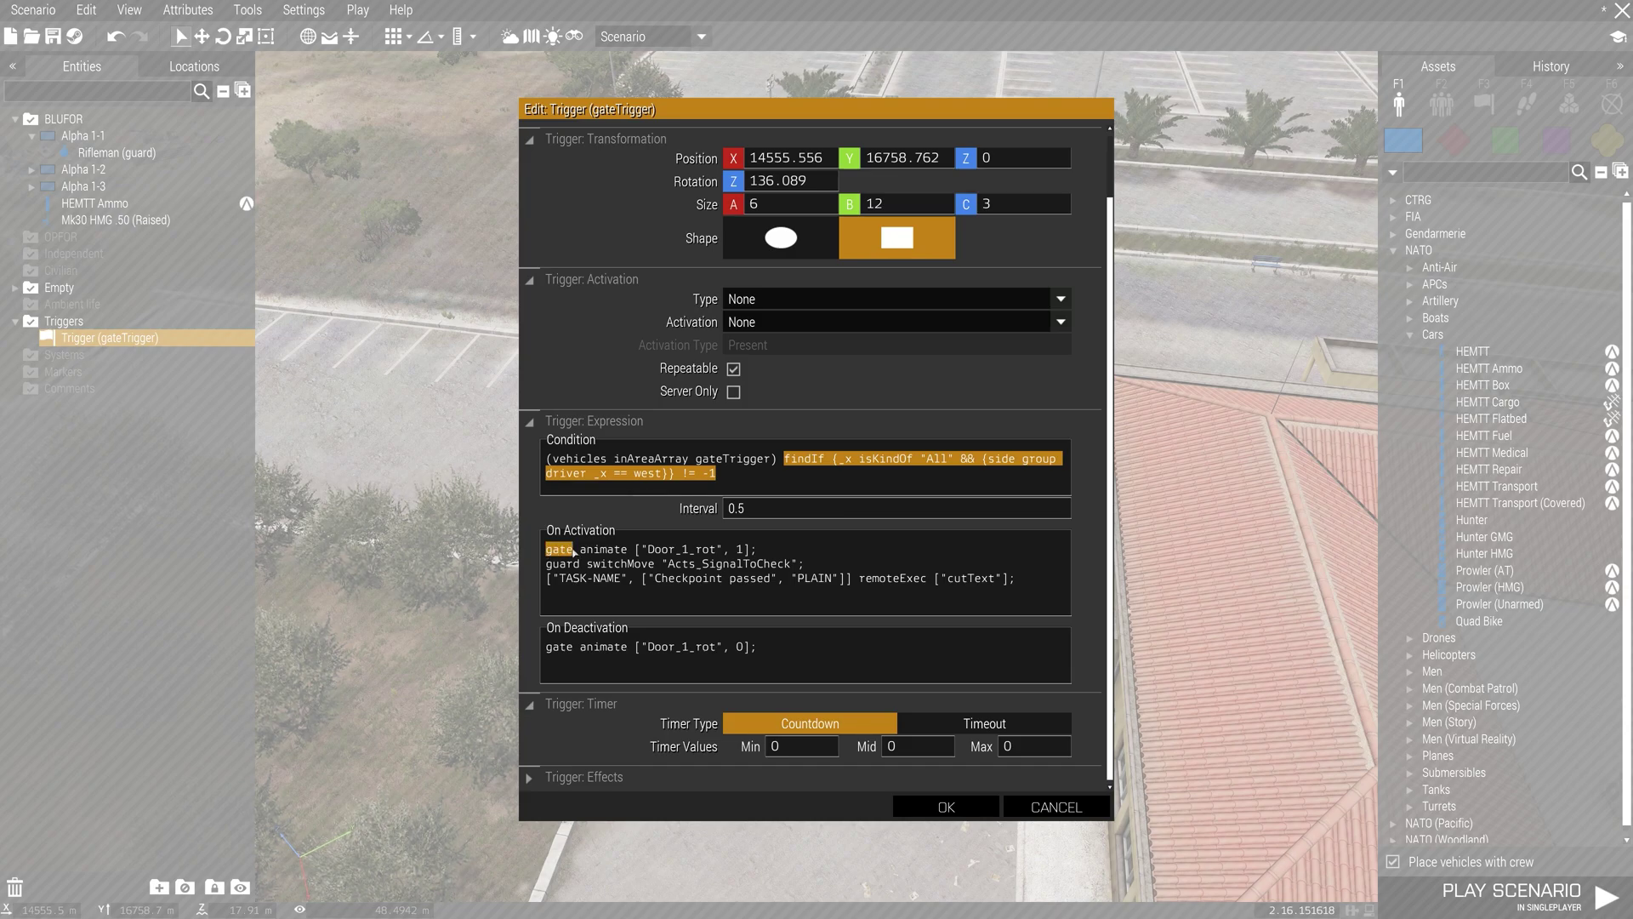
{"action": "left_click", "coordinate": [578, 554]}
{"action": "left_click_drag", "start_coordinate": [546, 567], "coordinate": [805, 573]}
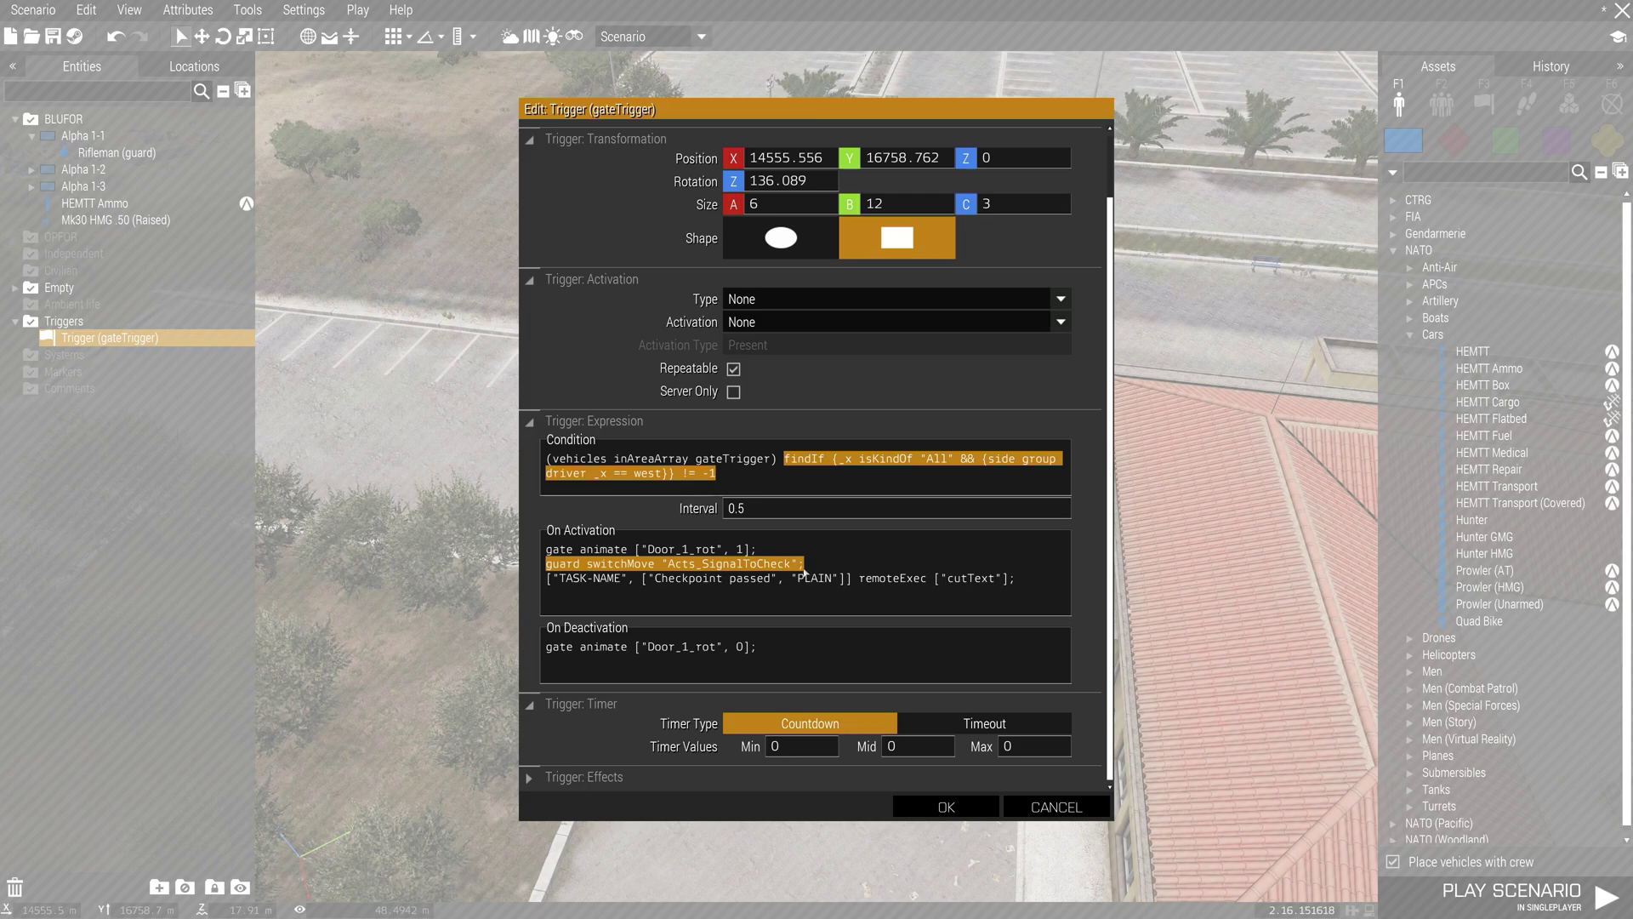
- Review the 'Checkpoint passed' message and On Deactivation code, then close the settings unchanged
{"action": "left_click_drag", "start_coordinate": [546, 578], "coordinate": [1021, 586]}
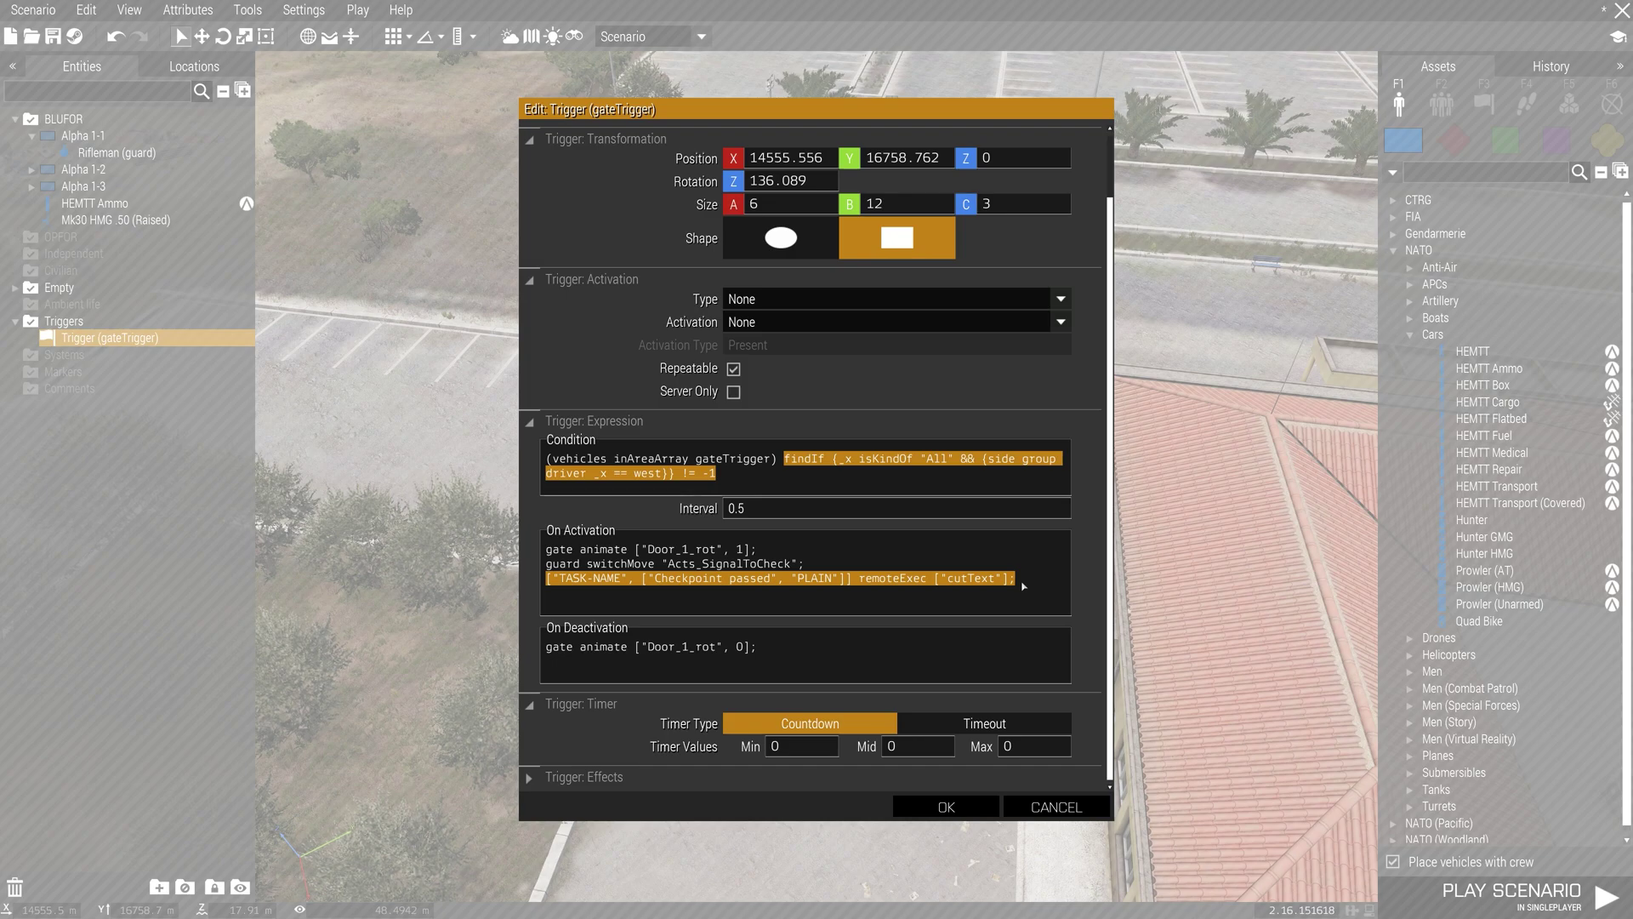
{"action": "left_click_drag", "start_coordinate": [547, 579], "coordinate": [1038, 577]}
{"action": "mouse_move", "coordinate": [1038, 577]}
{"action": "left_mouse_down"}
{"action": "mouse_move", "coordinate": [725, 593]}
{"action": "mouse_move", "coordinate": [771, 578]}
{"action": "left_mouse_up"}
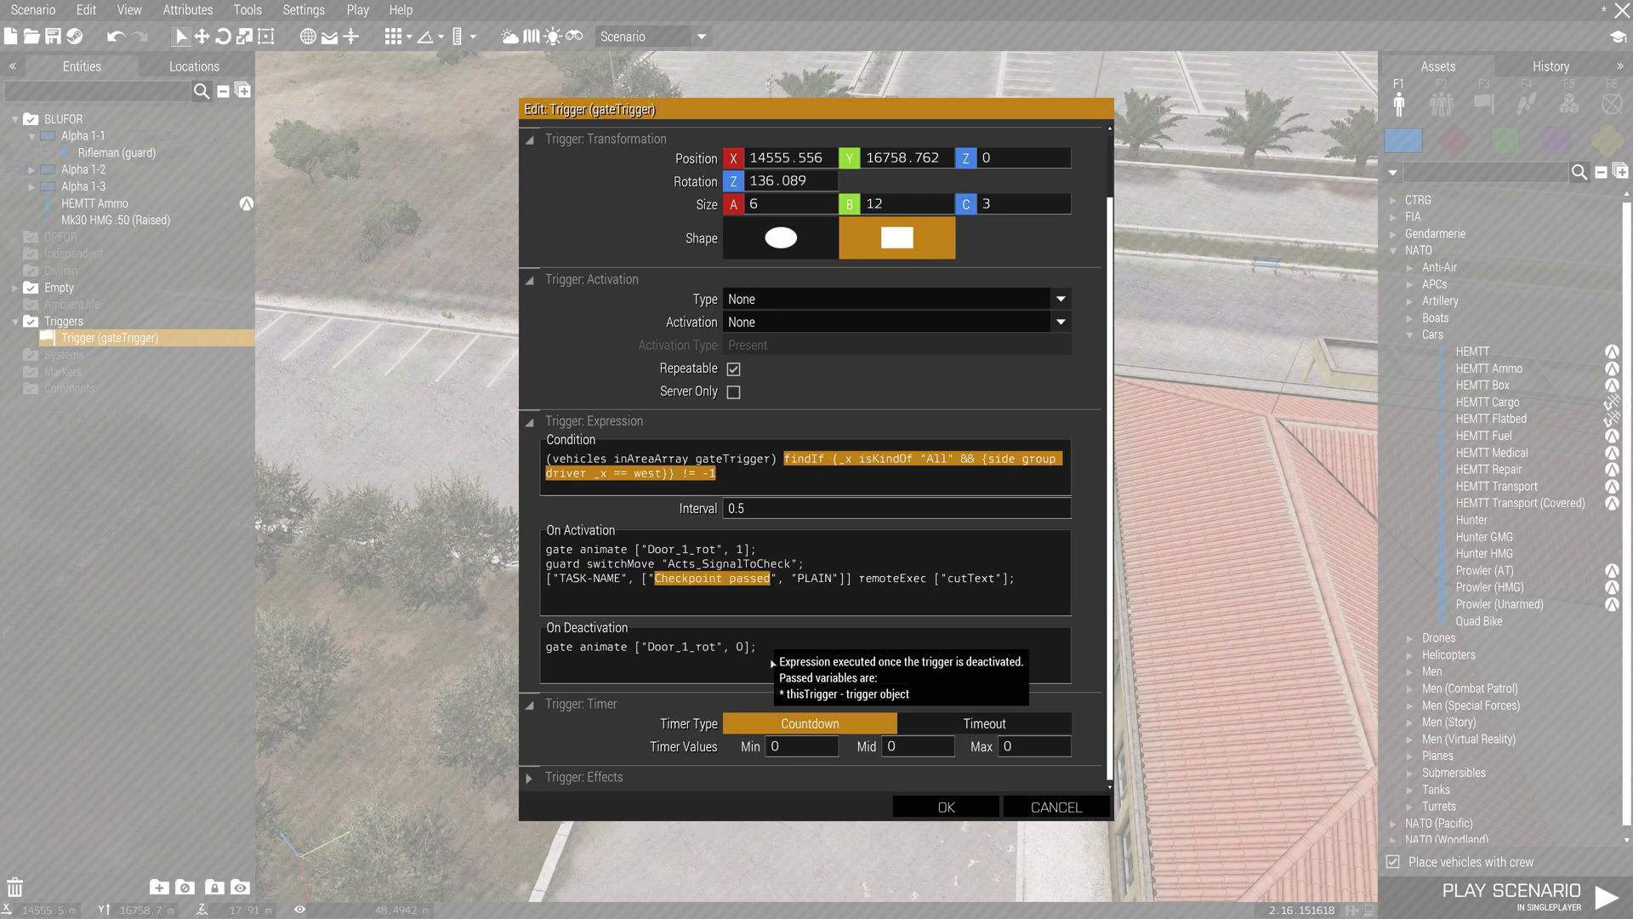
{"action": "left_click", "coordinate": [805, 677]}
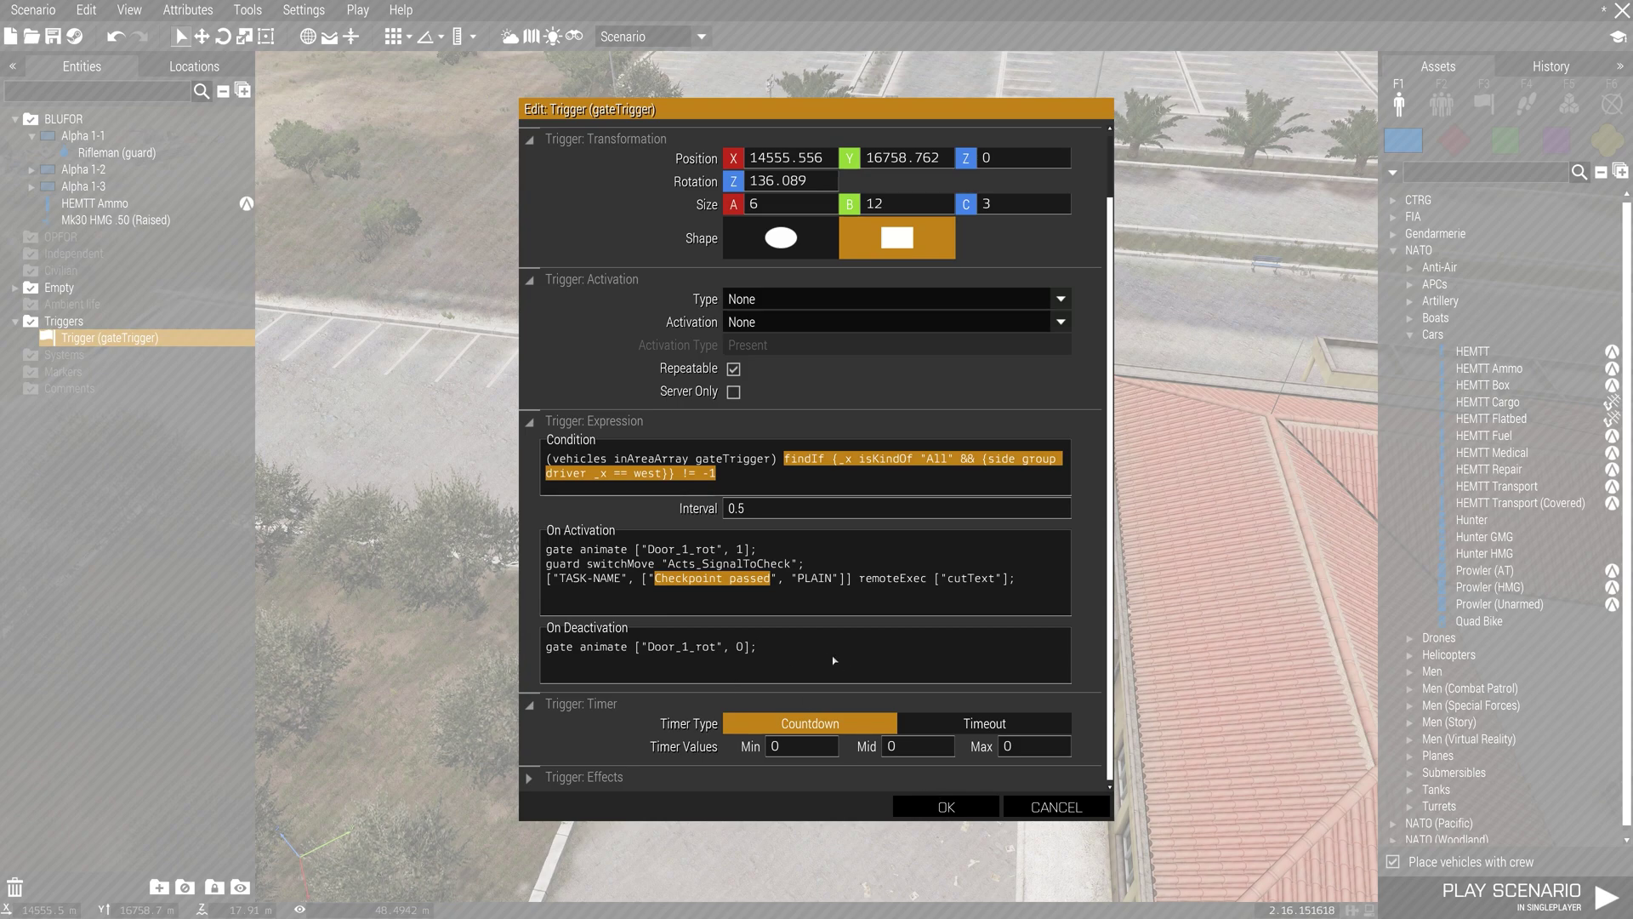
{"action": "left_click", "coordinate": [941, 806]}
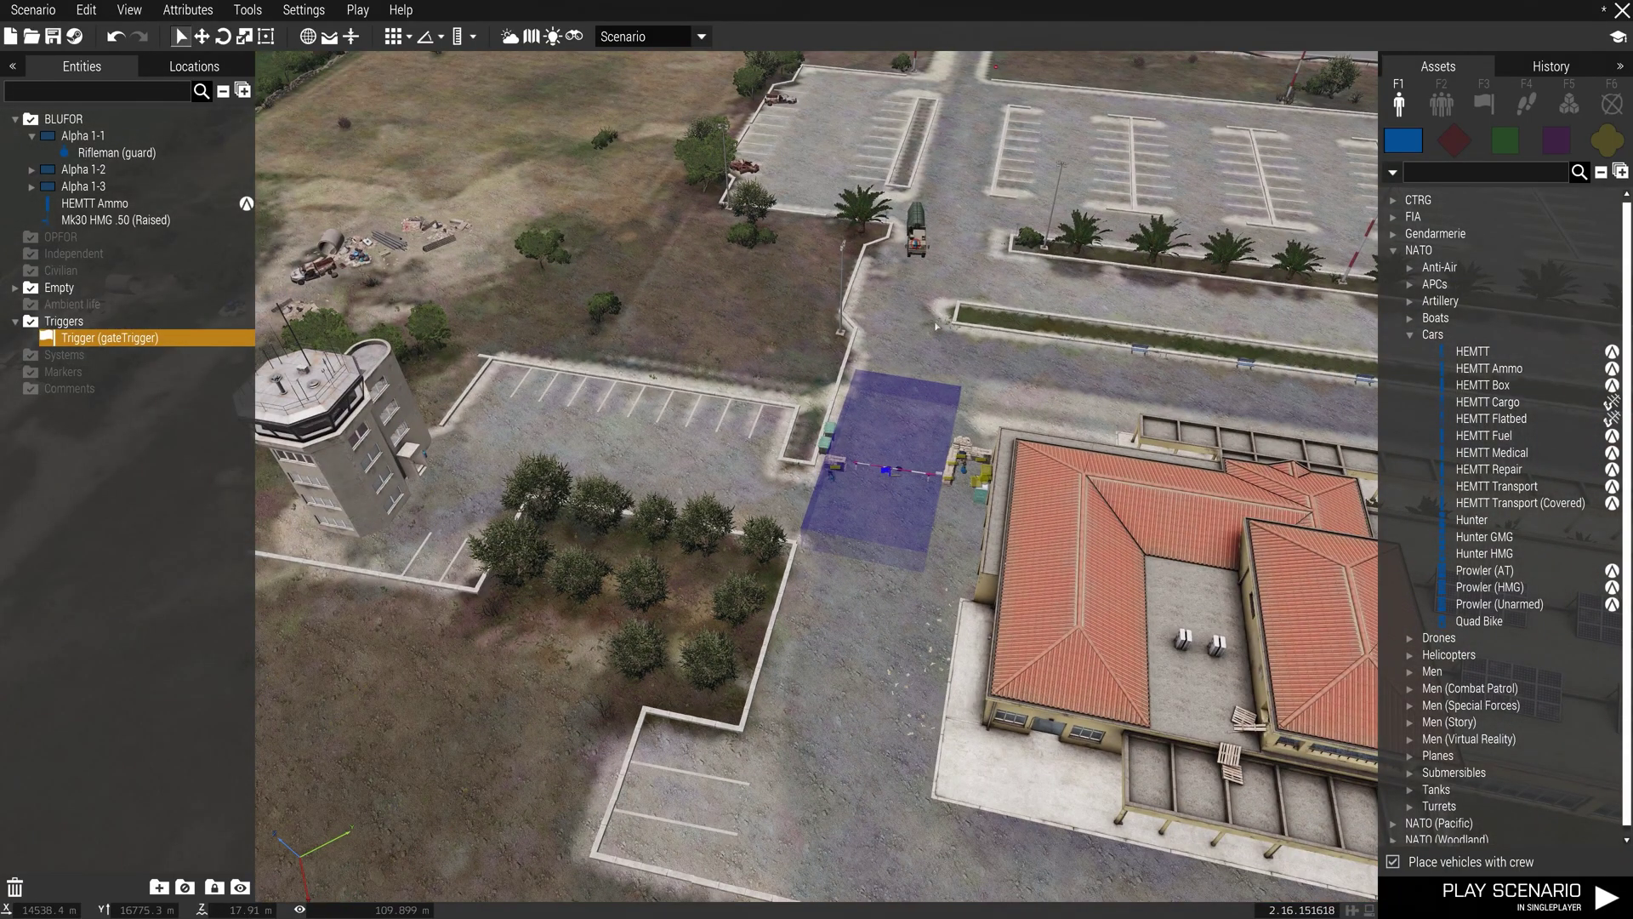
{"action": "scroll", "coordinate": [874, 483], "scroll_direction": "up", "scroll_amount": 3}
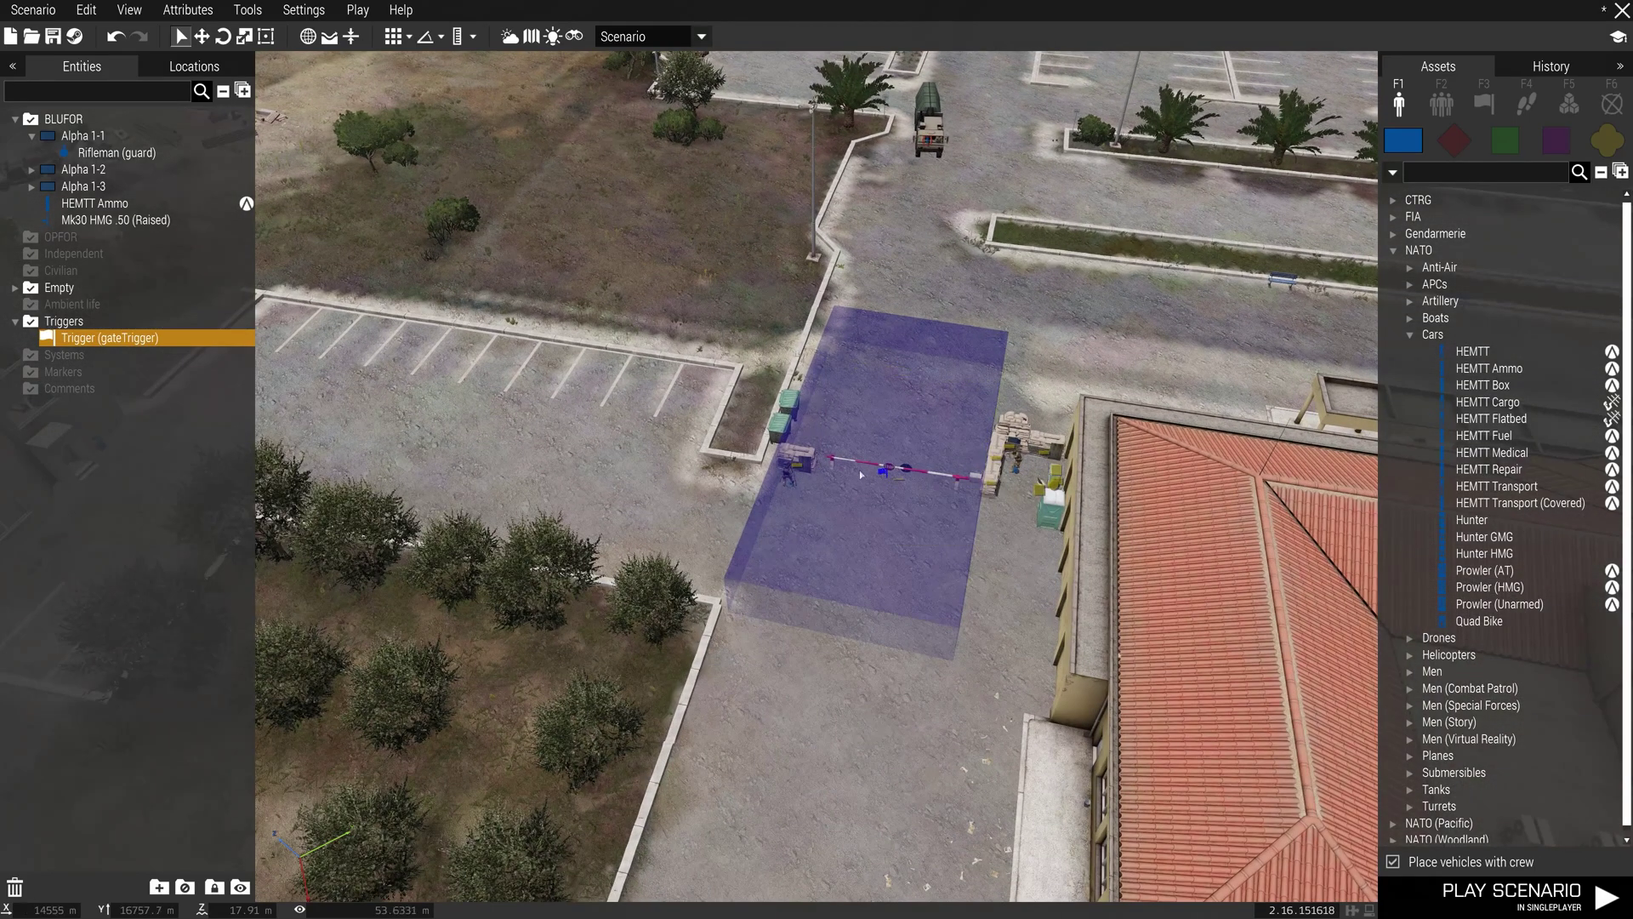
{"action": "double_click", "coordinate": [893, 481]}
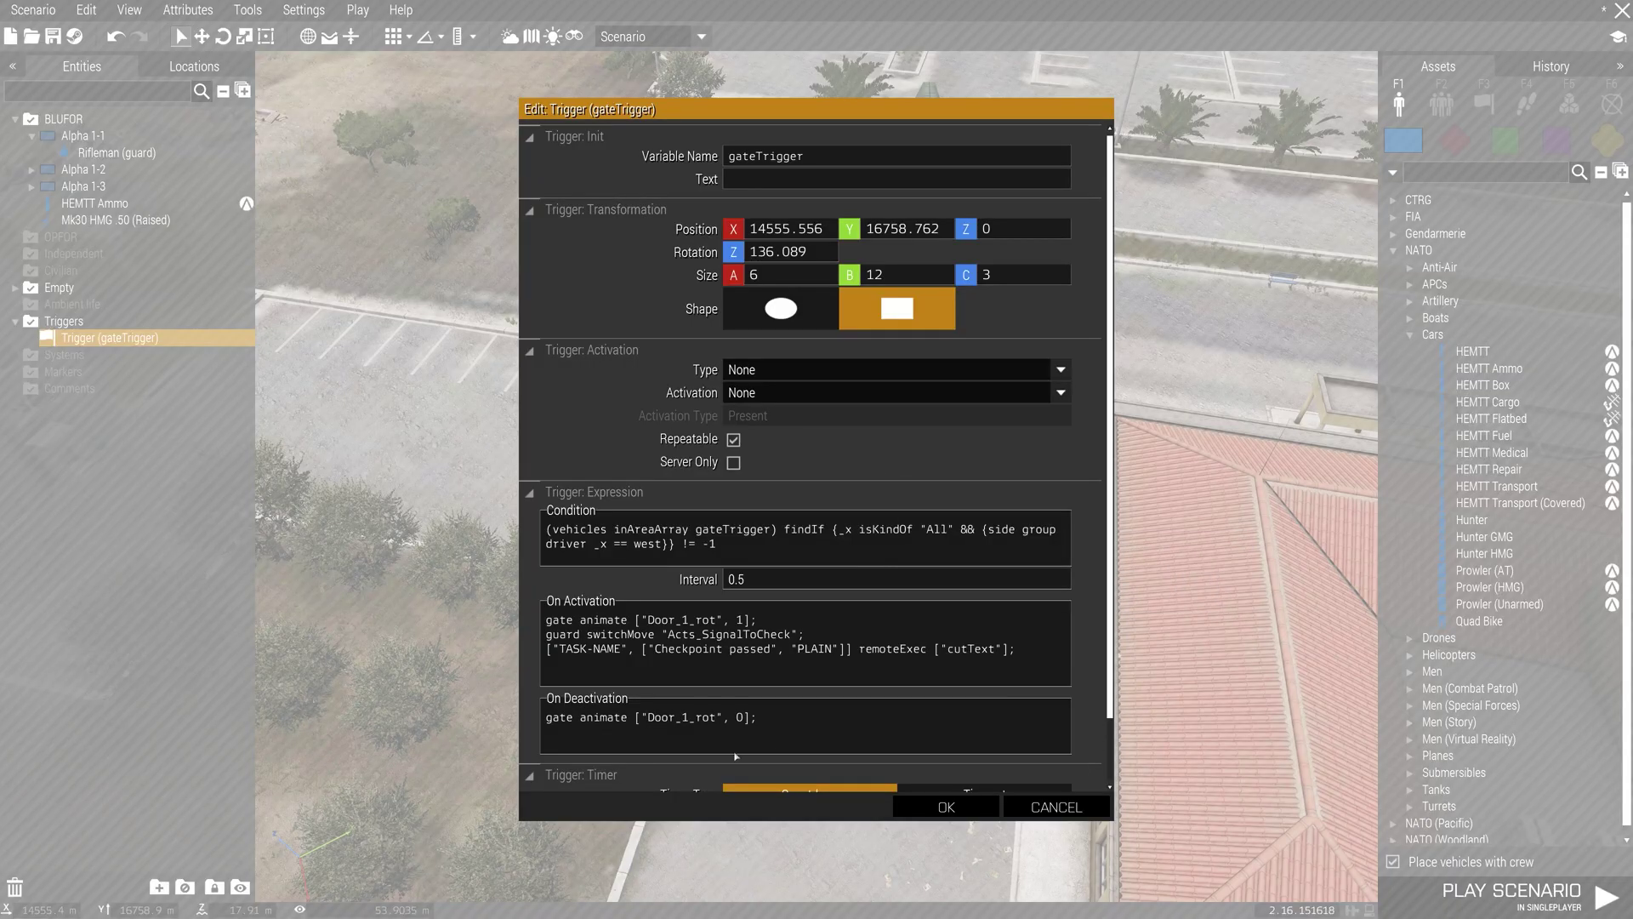
{"action": "left_click_drag", "start_coordinate": [785, 679], "coordinate": [546, 660]}
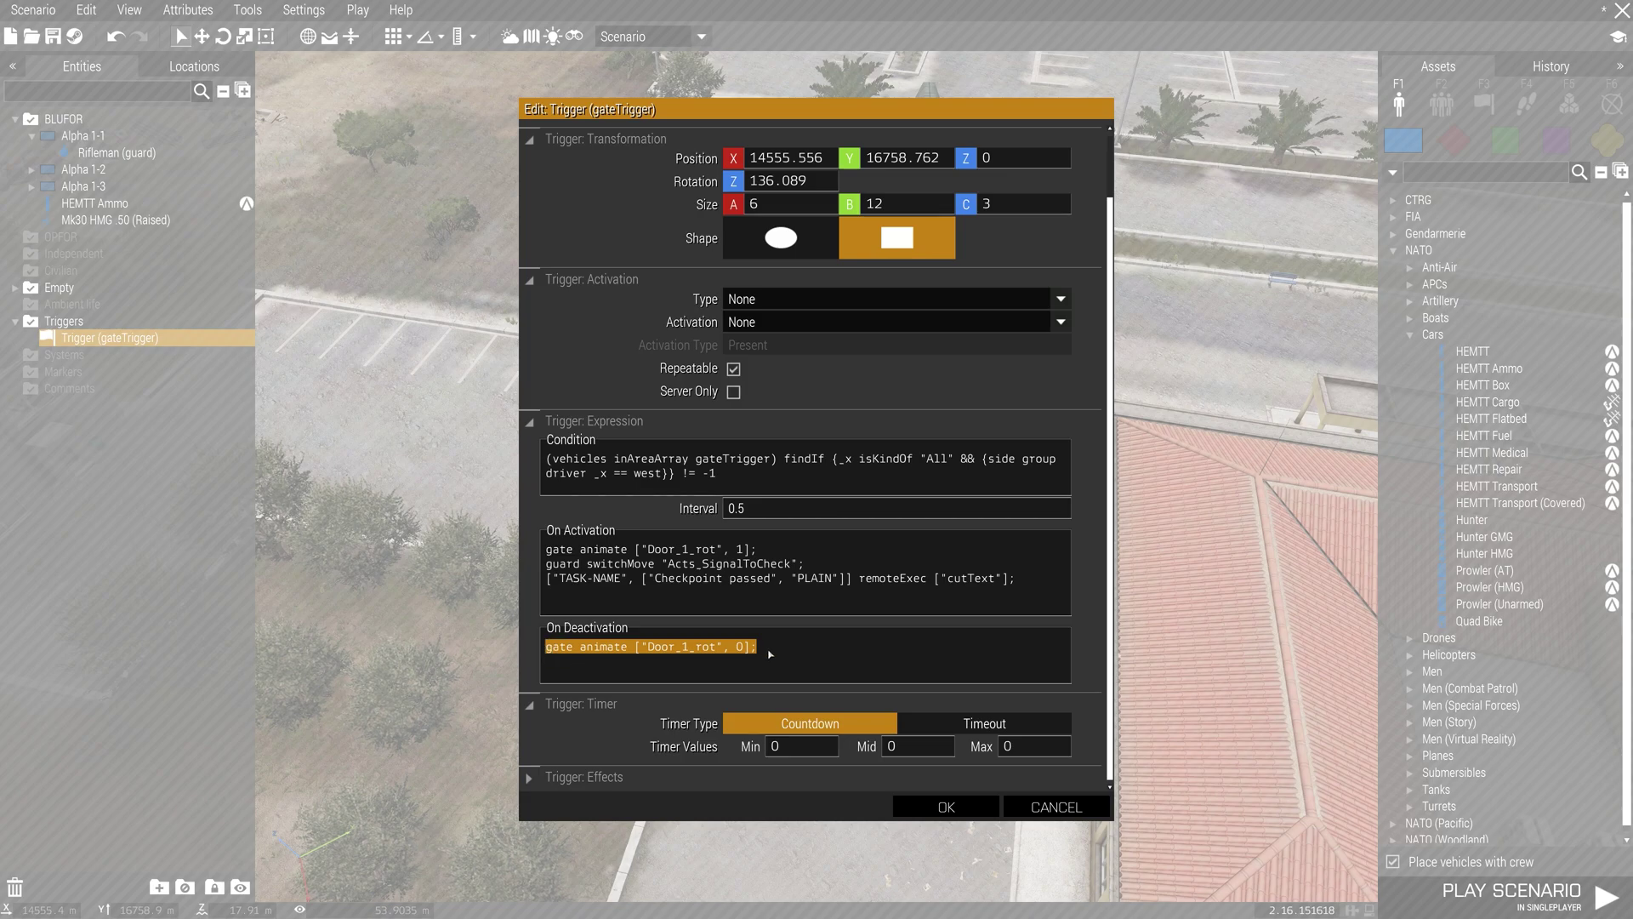
{"action": "left_click", "coordinate": [816, 666]}
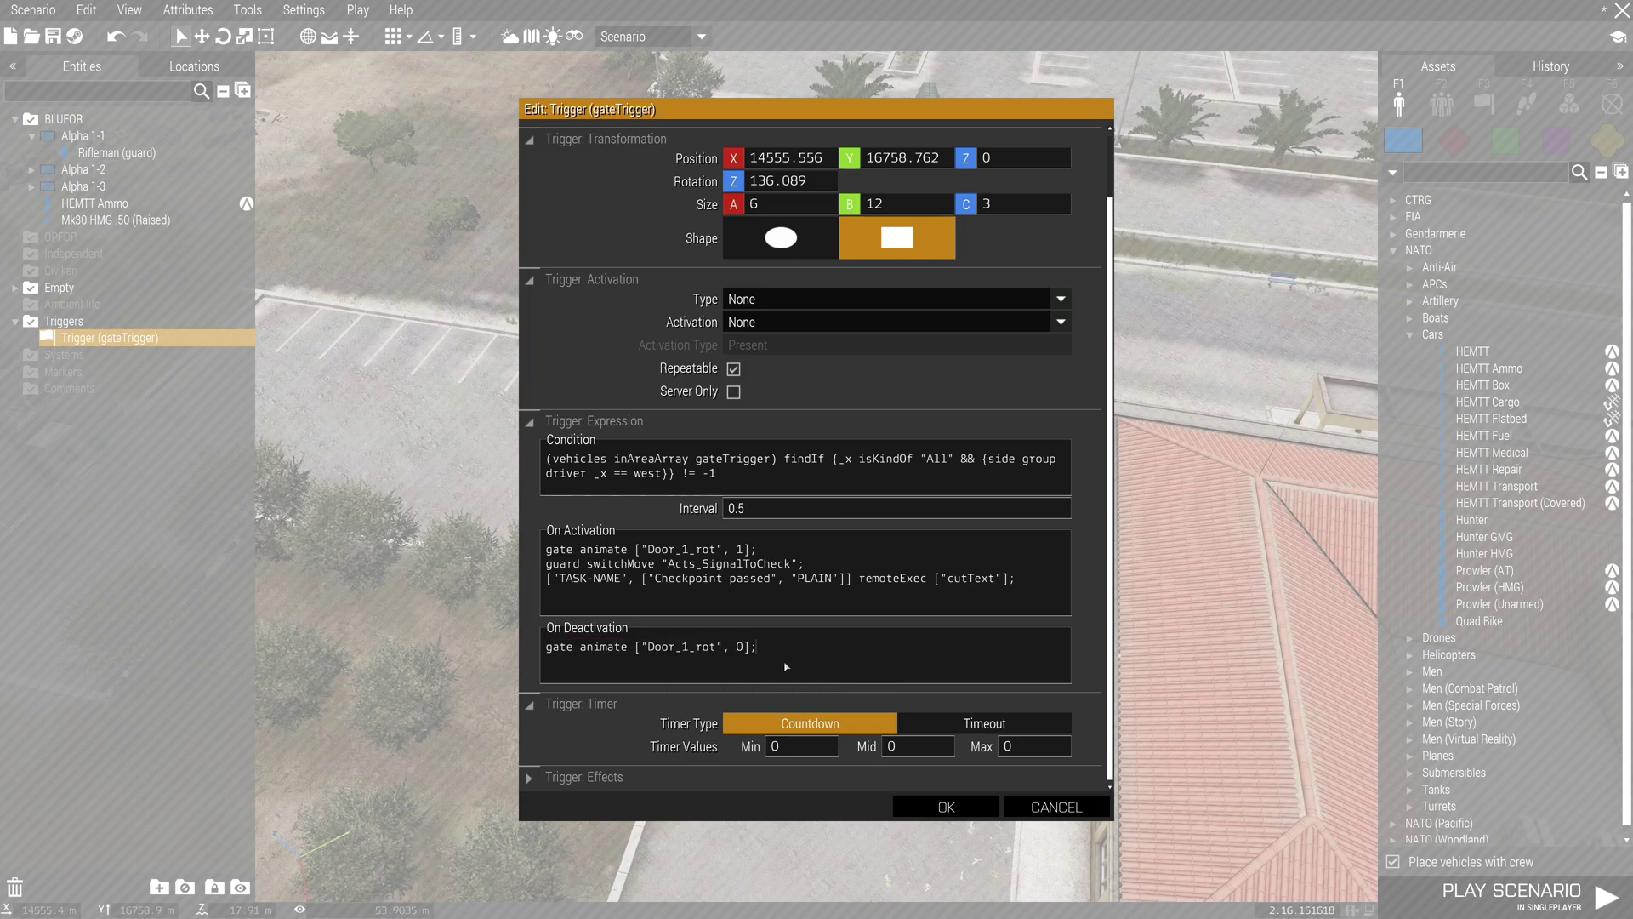
{"action": "scroll", "coordinate": [792, 536], "scroll_direction": "up", "scroll_amount": 2}
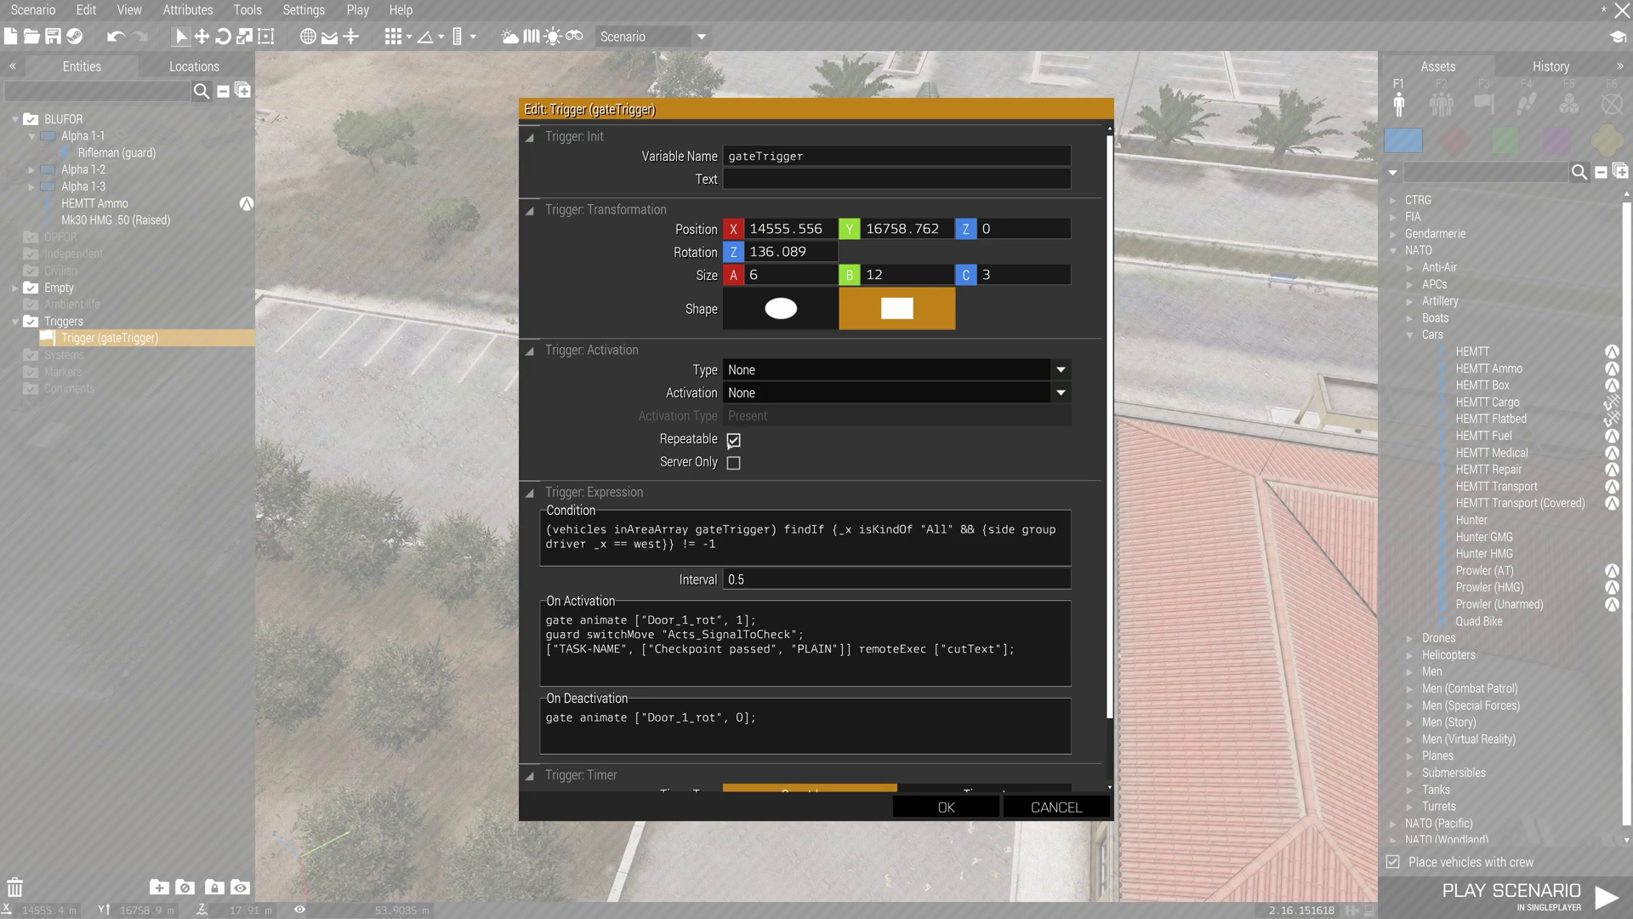
- Confirm the trigger settings and swing the camera toward the HEMTT Ammo truck
{"action": "left_click", "coordinate": [932, 804]}
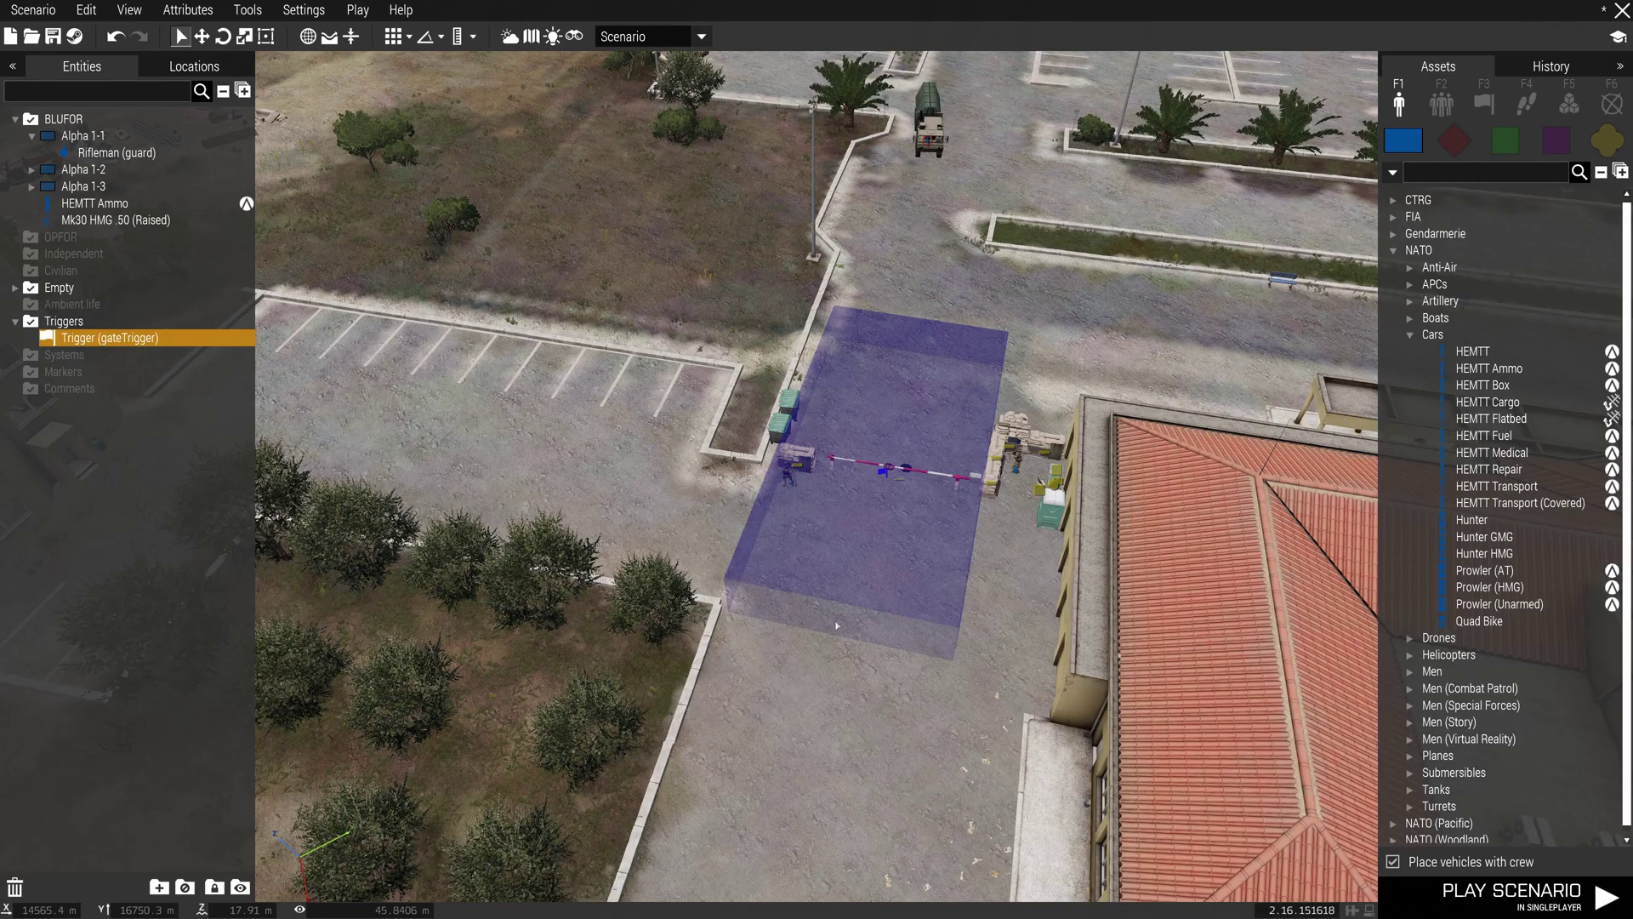
{"action": "scroll", "coordinate": [931, 806], "scroll_direction": "down", "scroll_amount": 5}
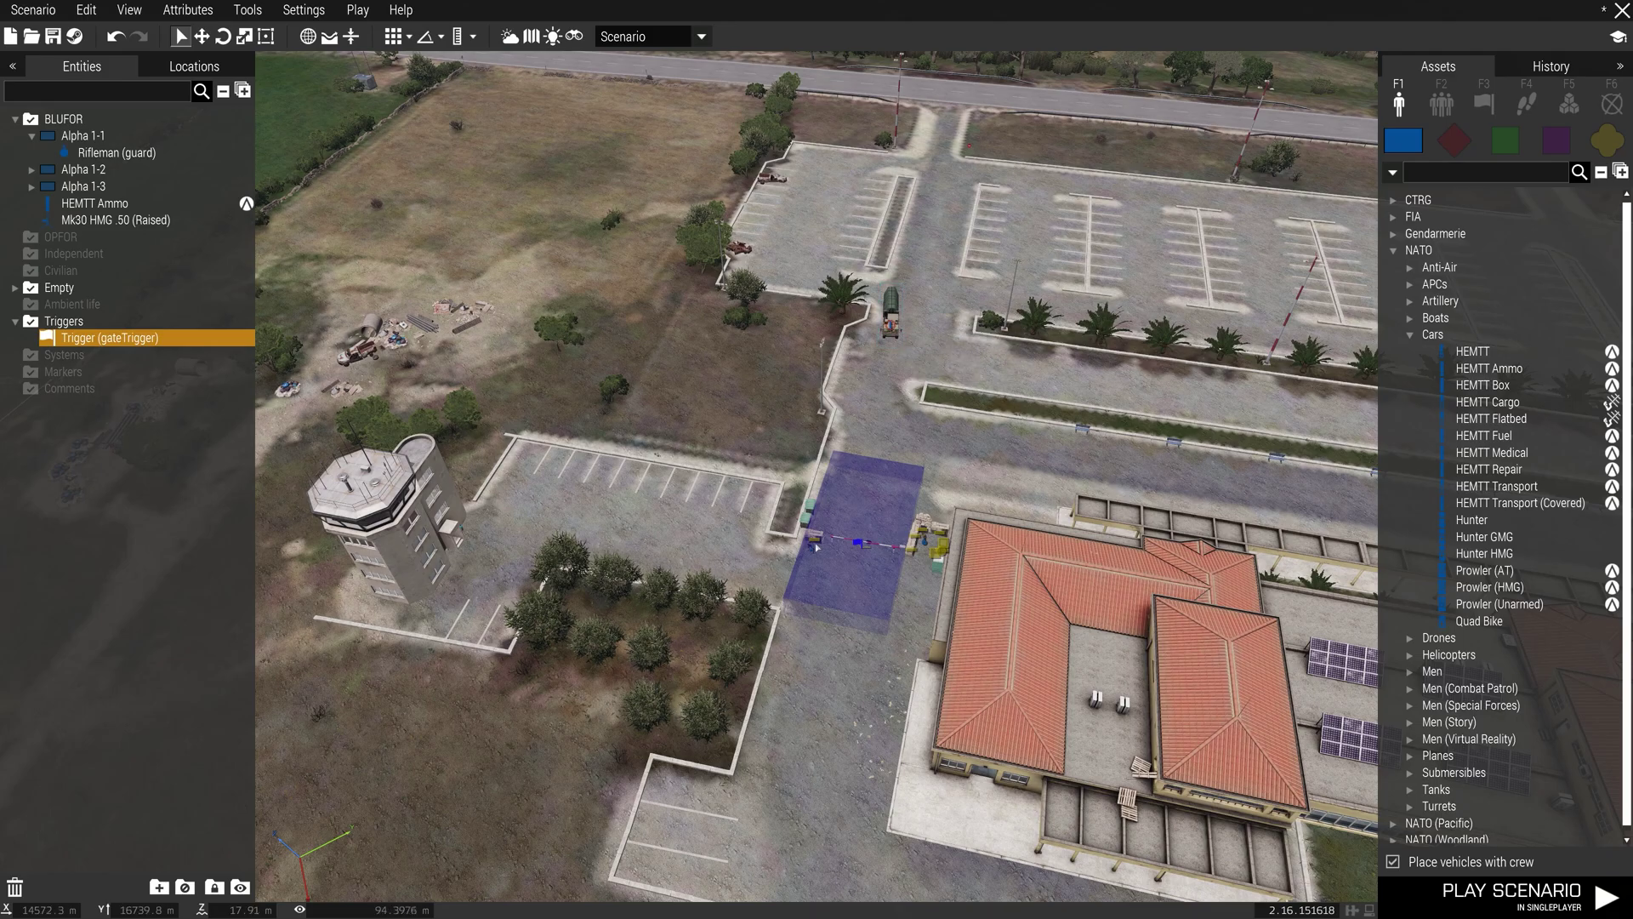
{"action": "scroll", "coordinate": [879, 527], "scroll_direction": "up", "scroll_amount": 3}
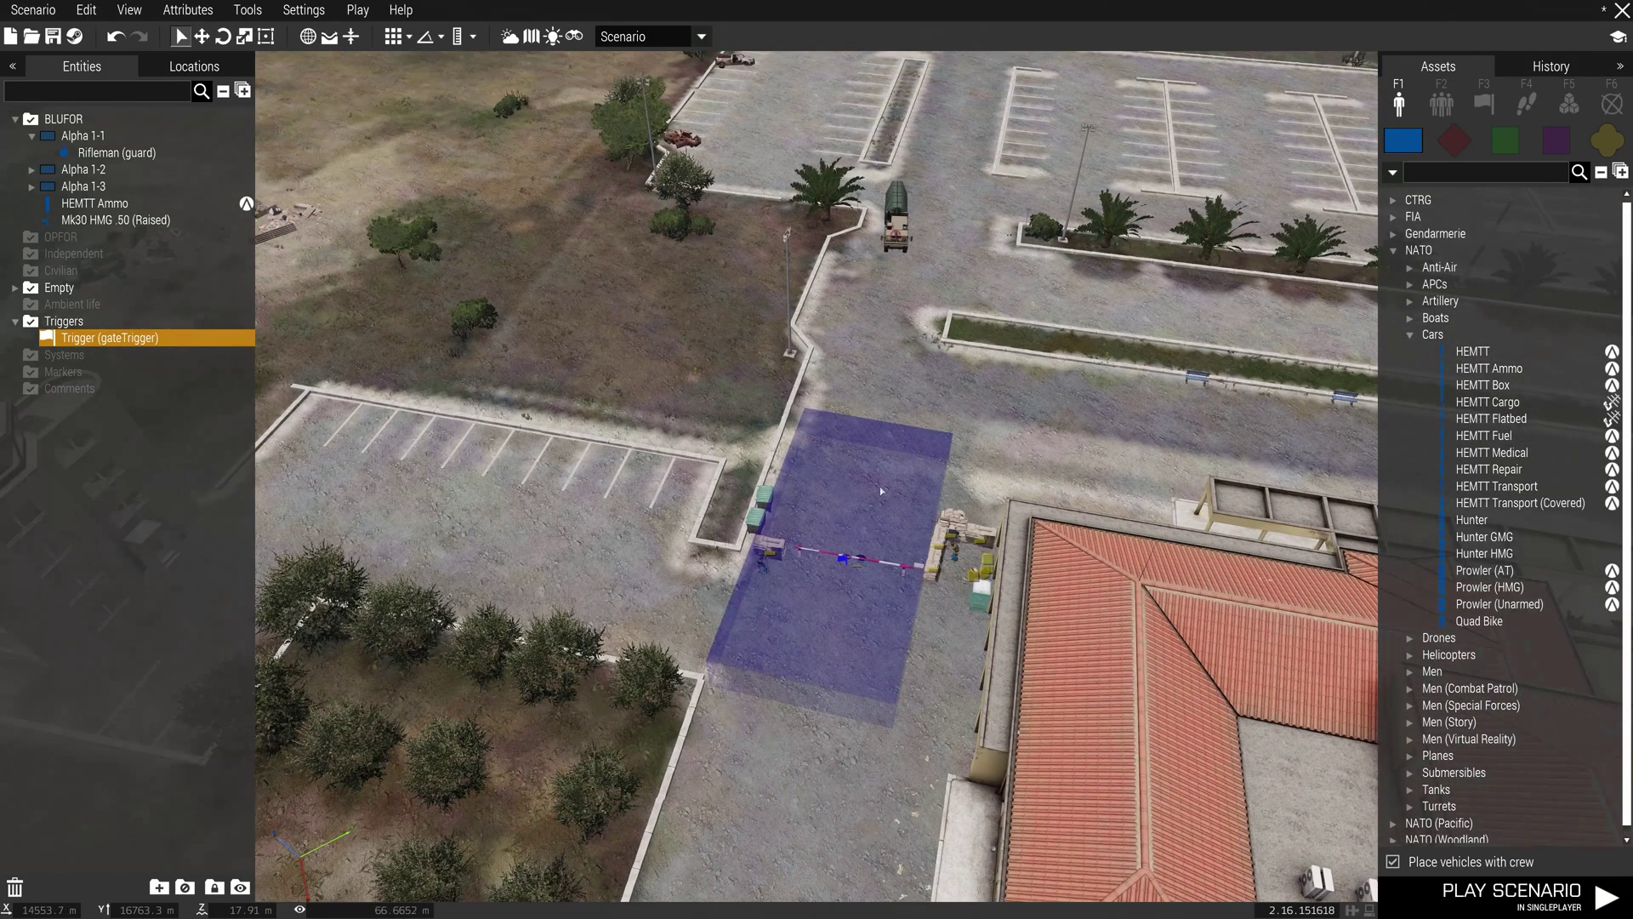
{"action": "scroll", "coordinate": [907, 297], "scroll_direction": "up", "scroll_amount": 3}
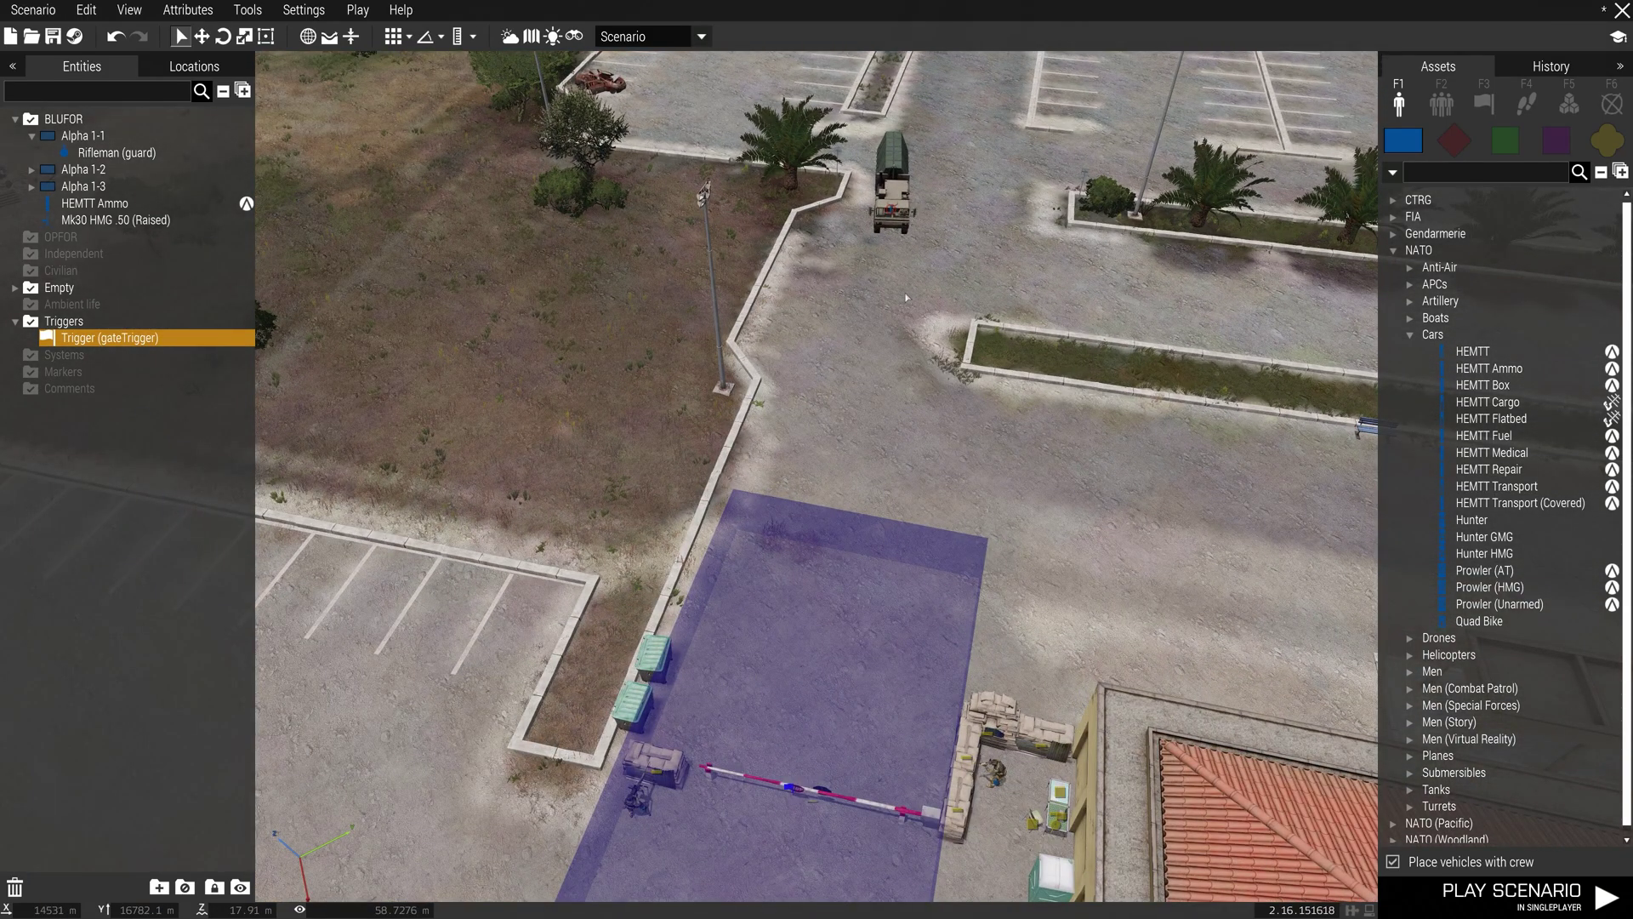
{"action": "scroll", "coordinate": [906, 297], "scroll_direction": "up", "scroll_amount": 3}
{"action": "right_click_drag", "start_coordinate": [966, 346], "coordinate": [906, 403]}
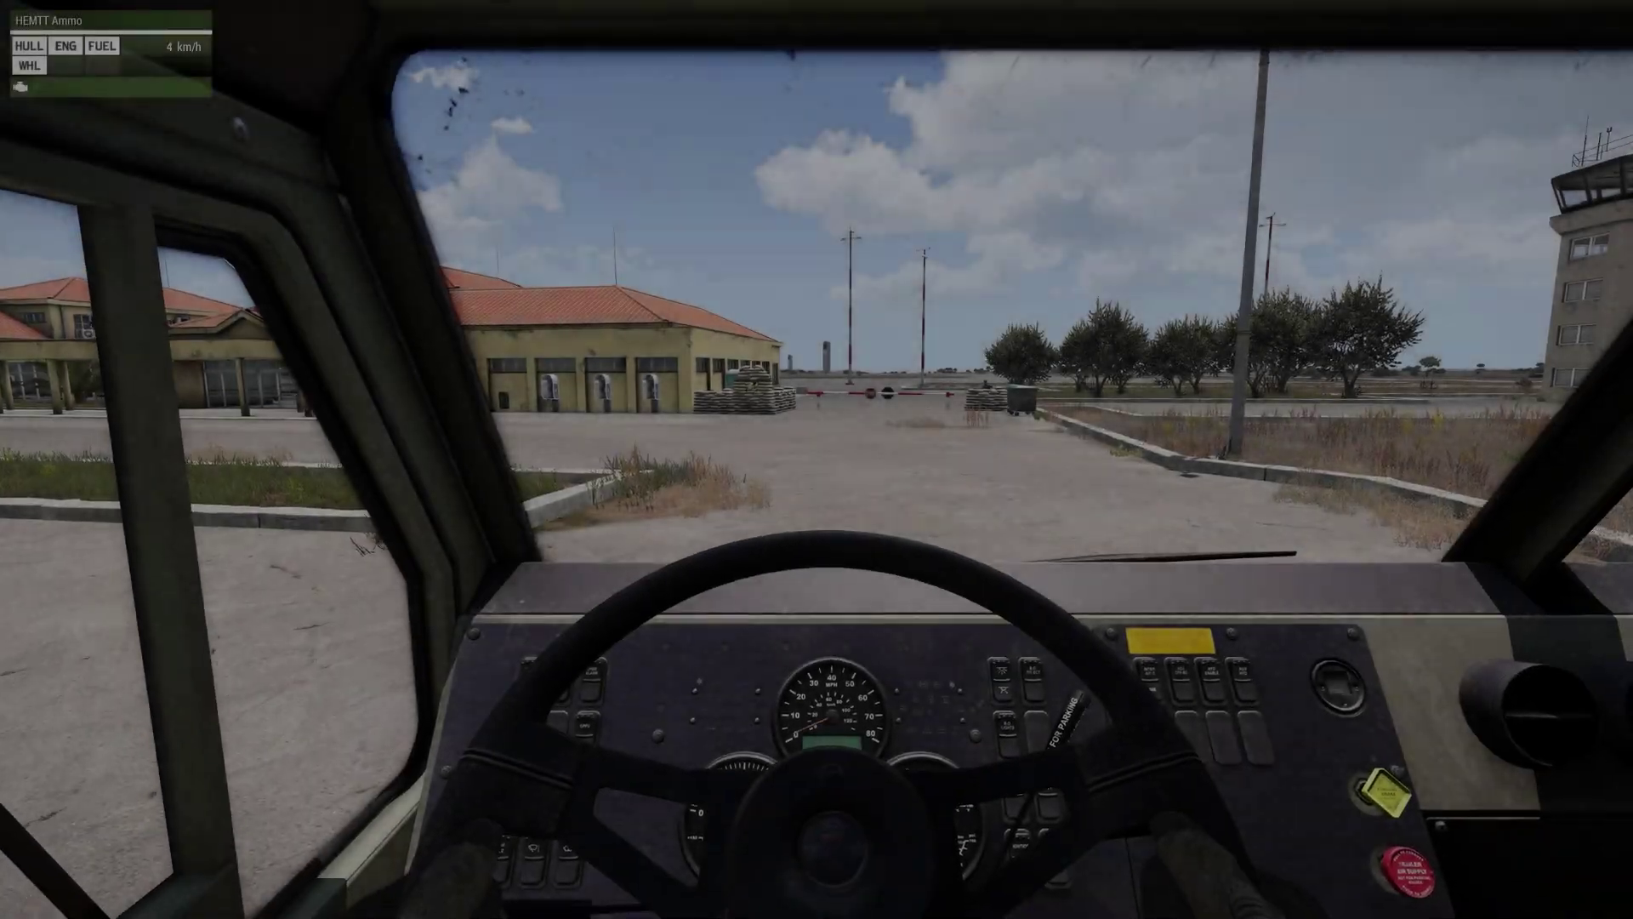
- Manoeuvre the HEMTT Ammo truck, reversing and turning, through the opened checkpoint barrier
{"action": "key", "text": "w"}
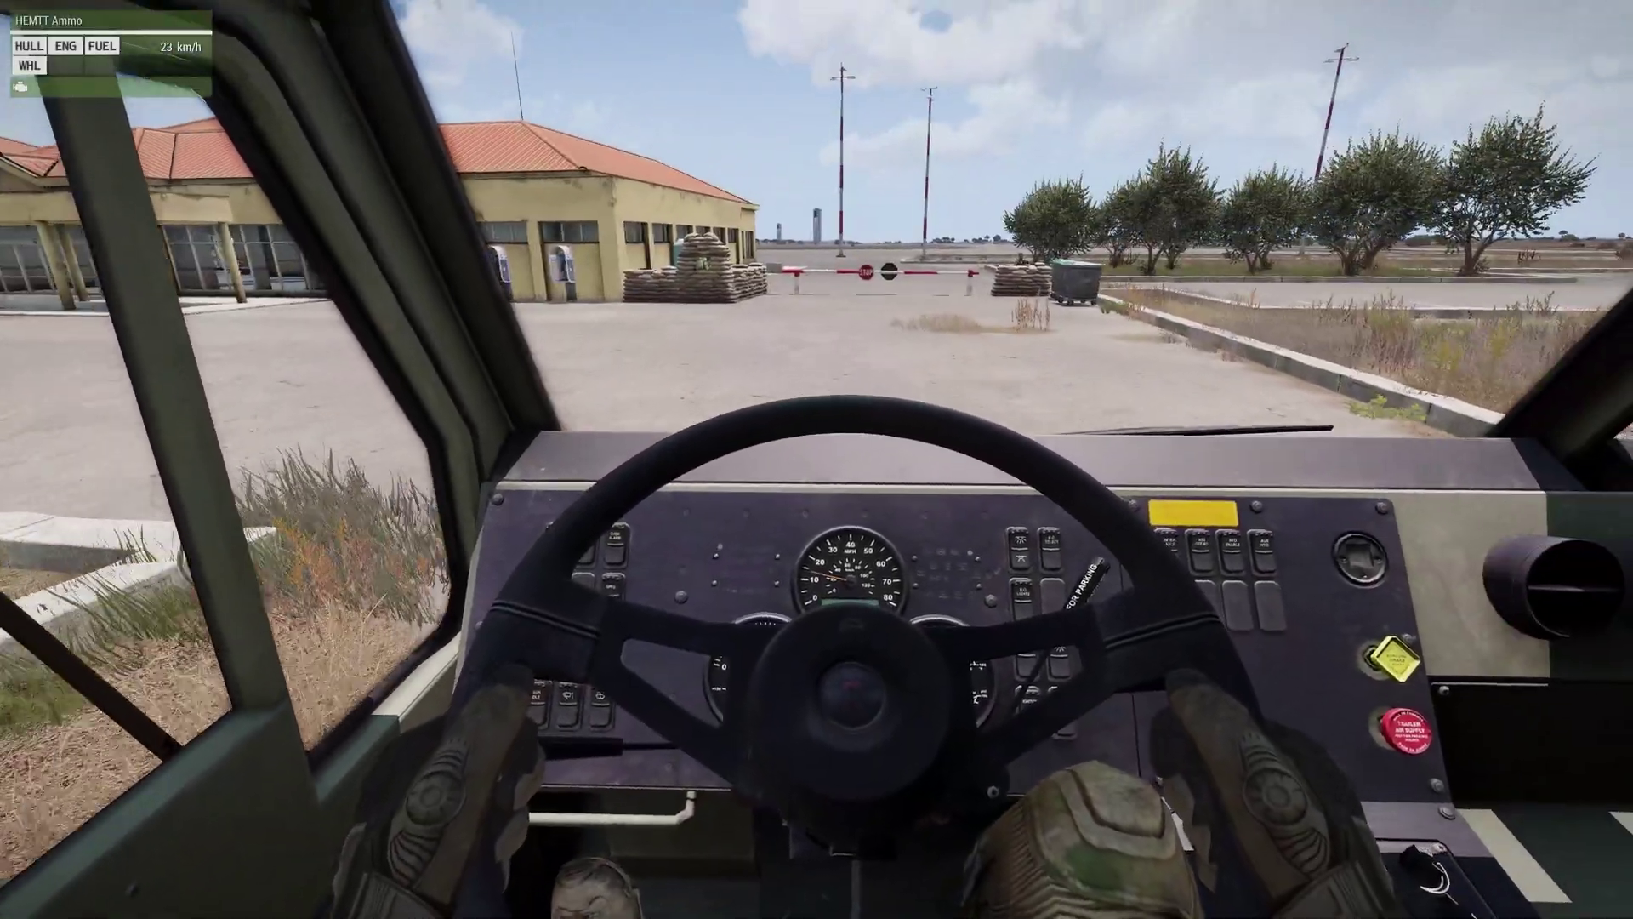
{"action": "key", "text": "s"}
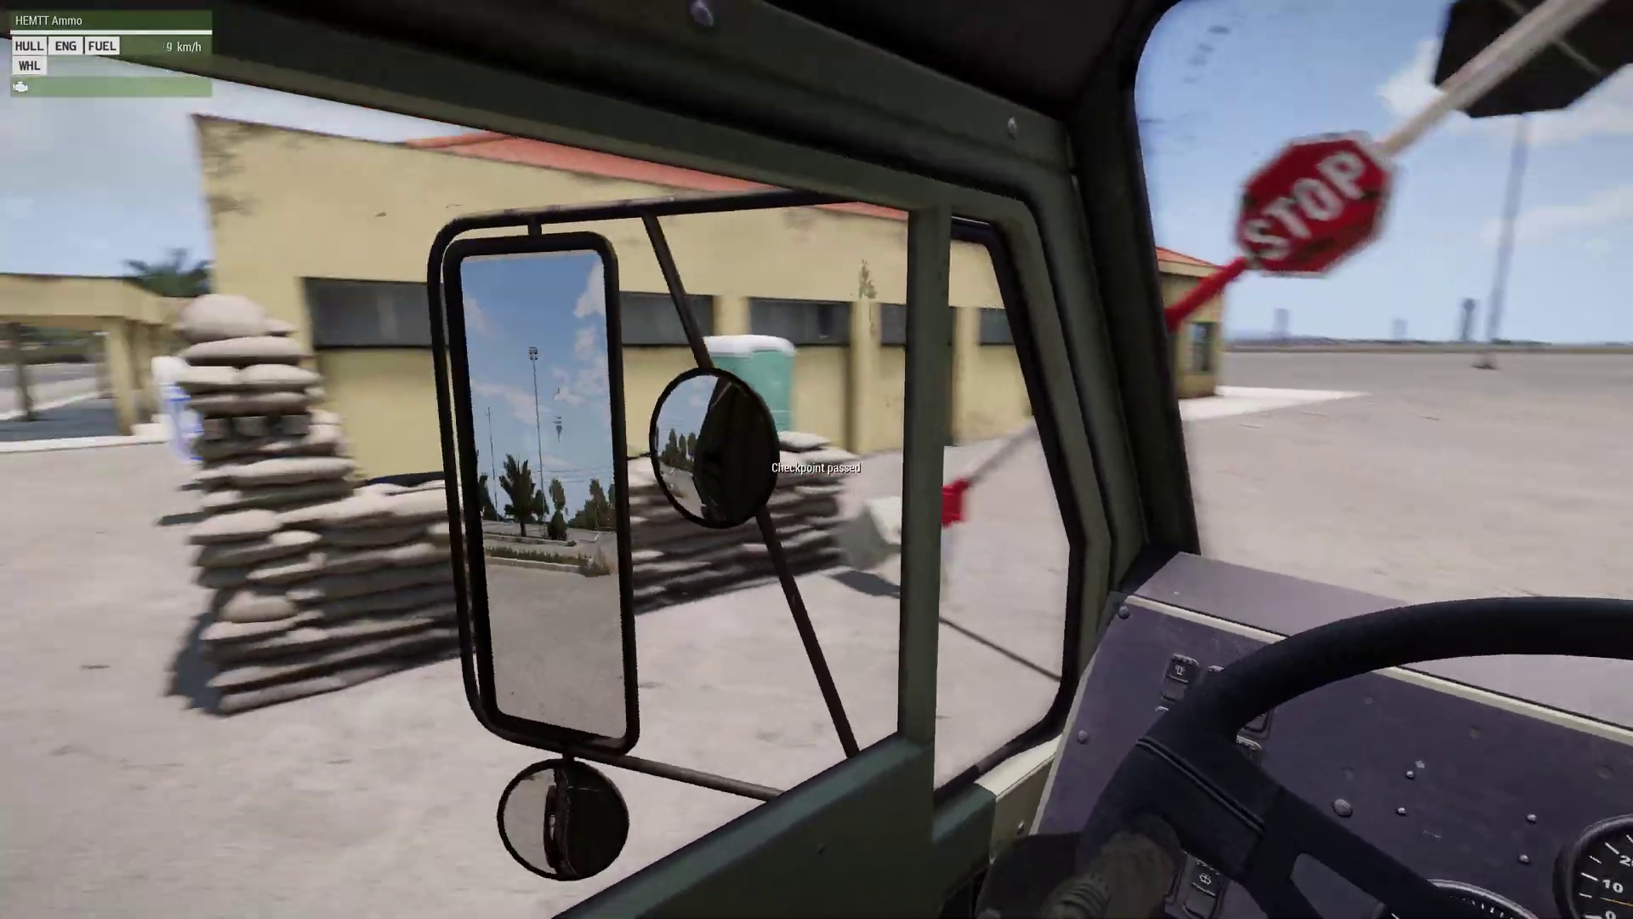
{"action": "key", "text": "w"}
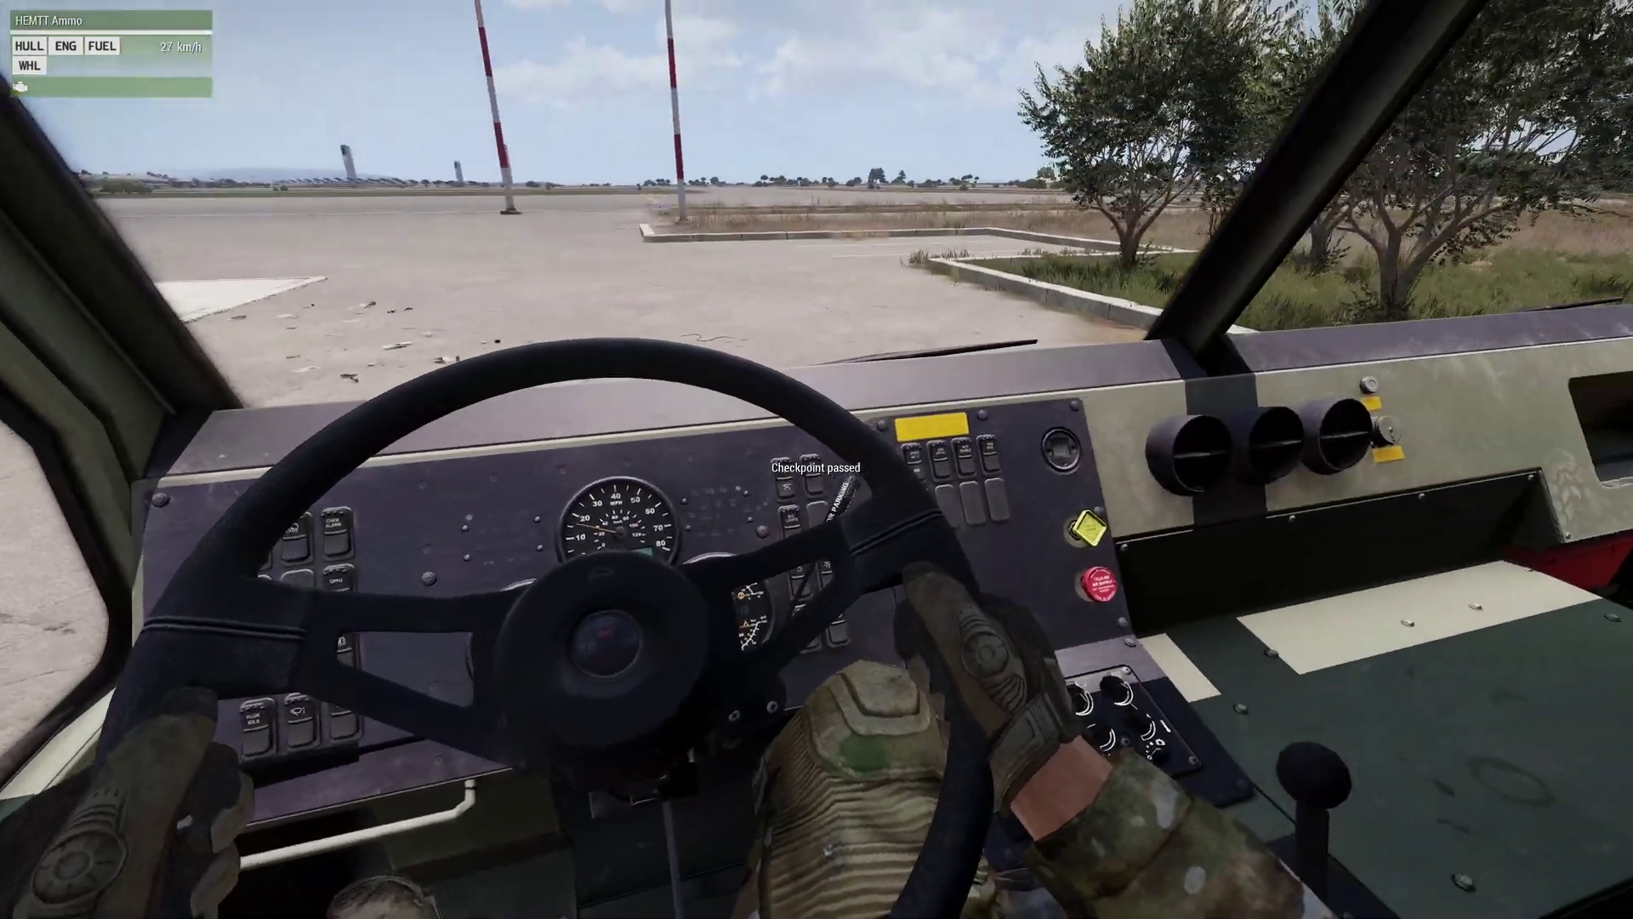
{"action": "key", "text": "a"}
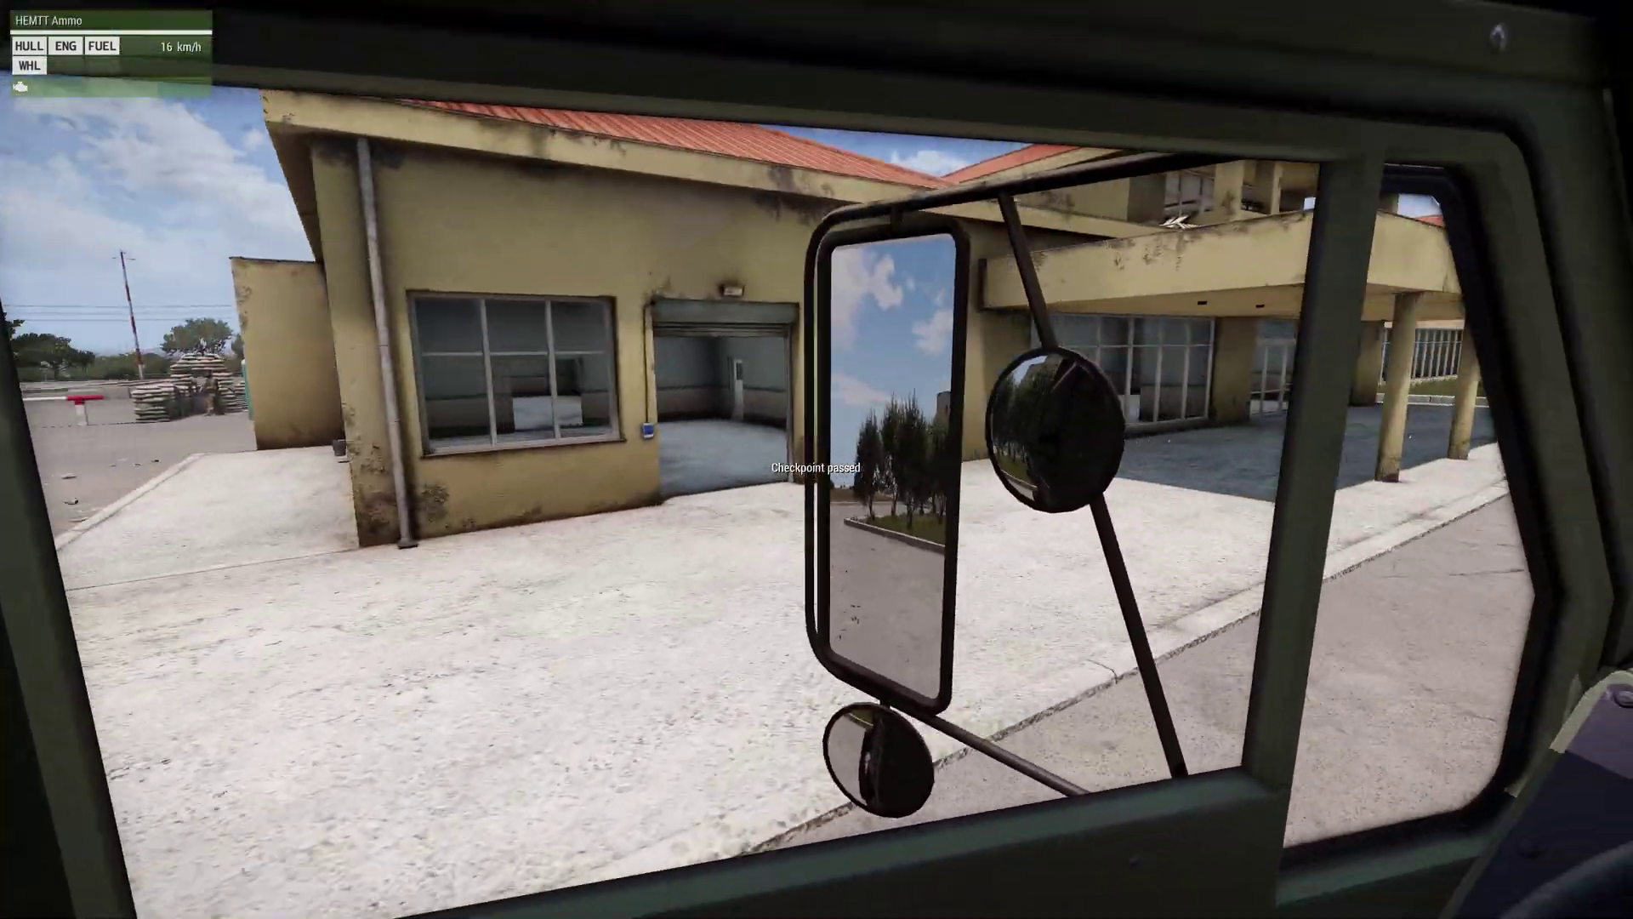
{"action": "key", "text": "s"}
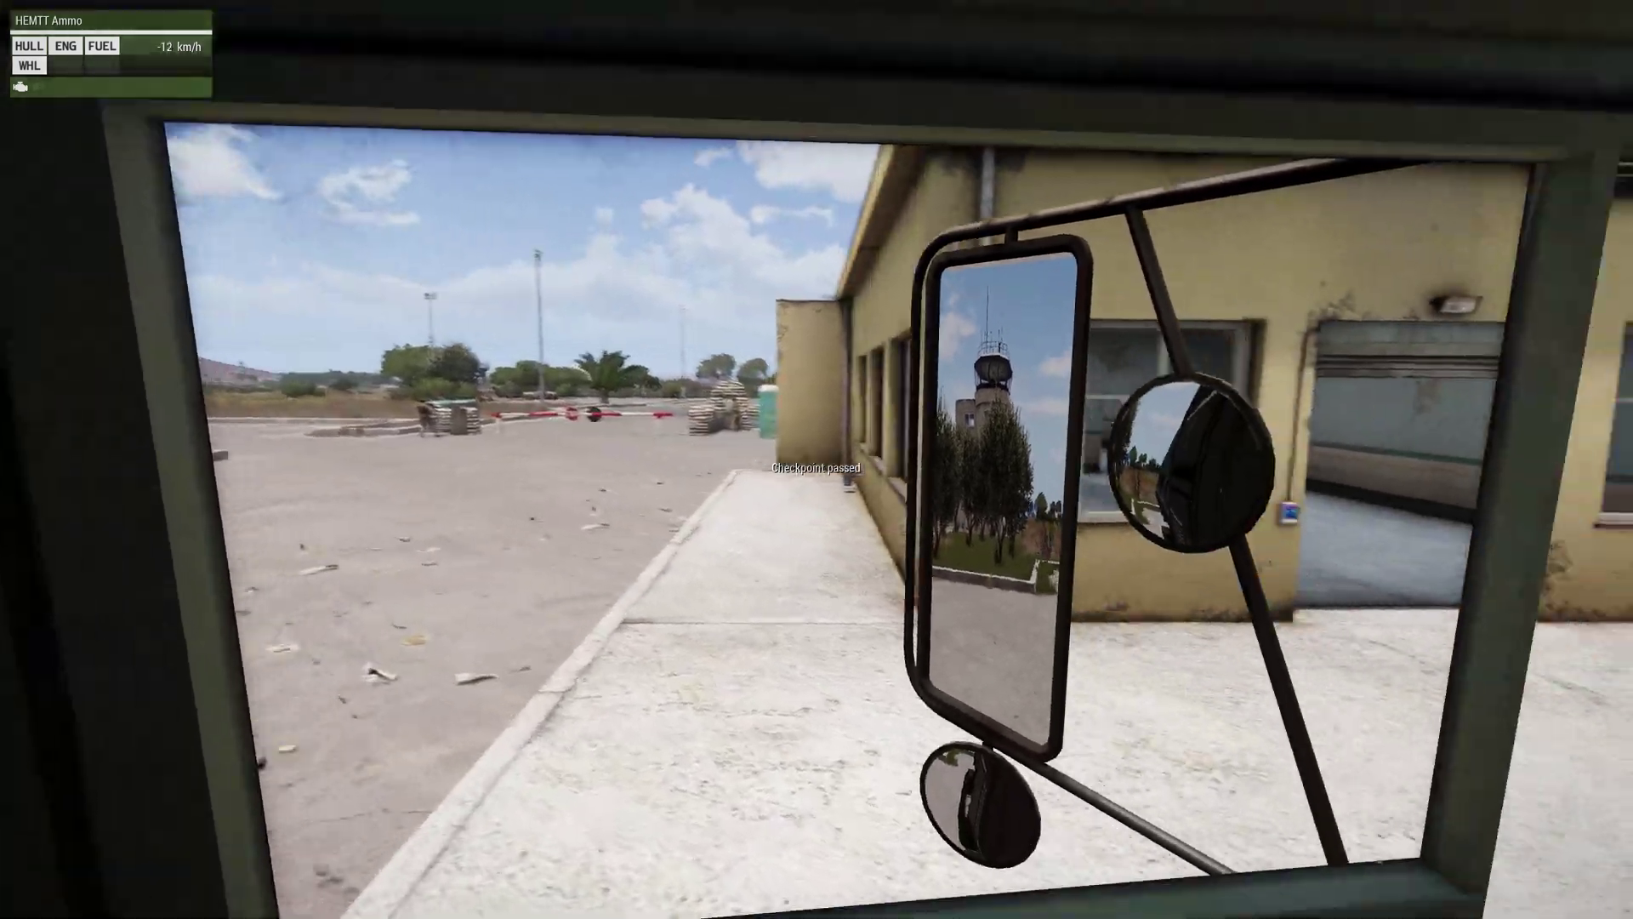
{"action": "key", "text": "w"}
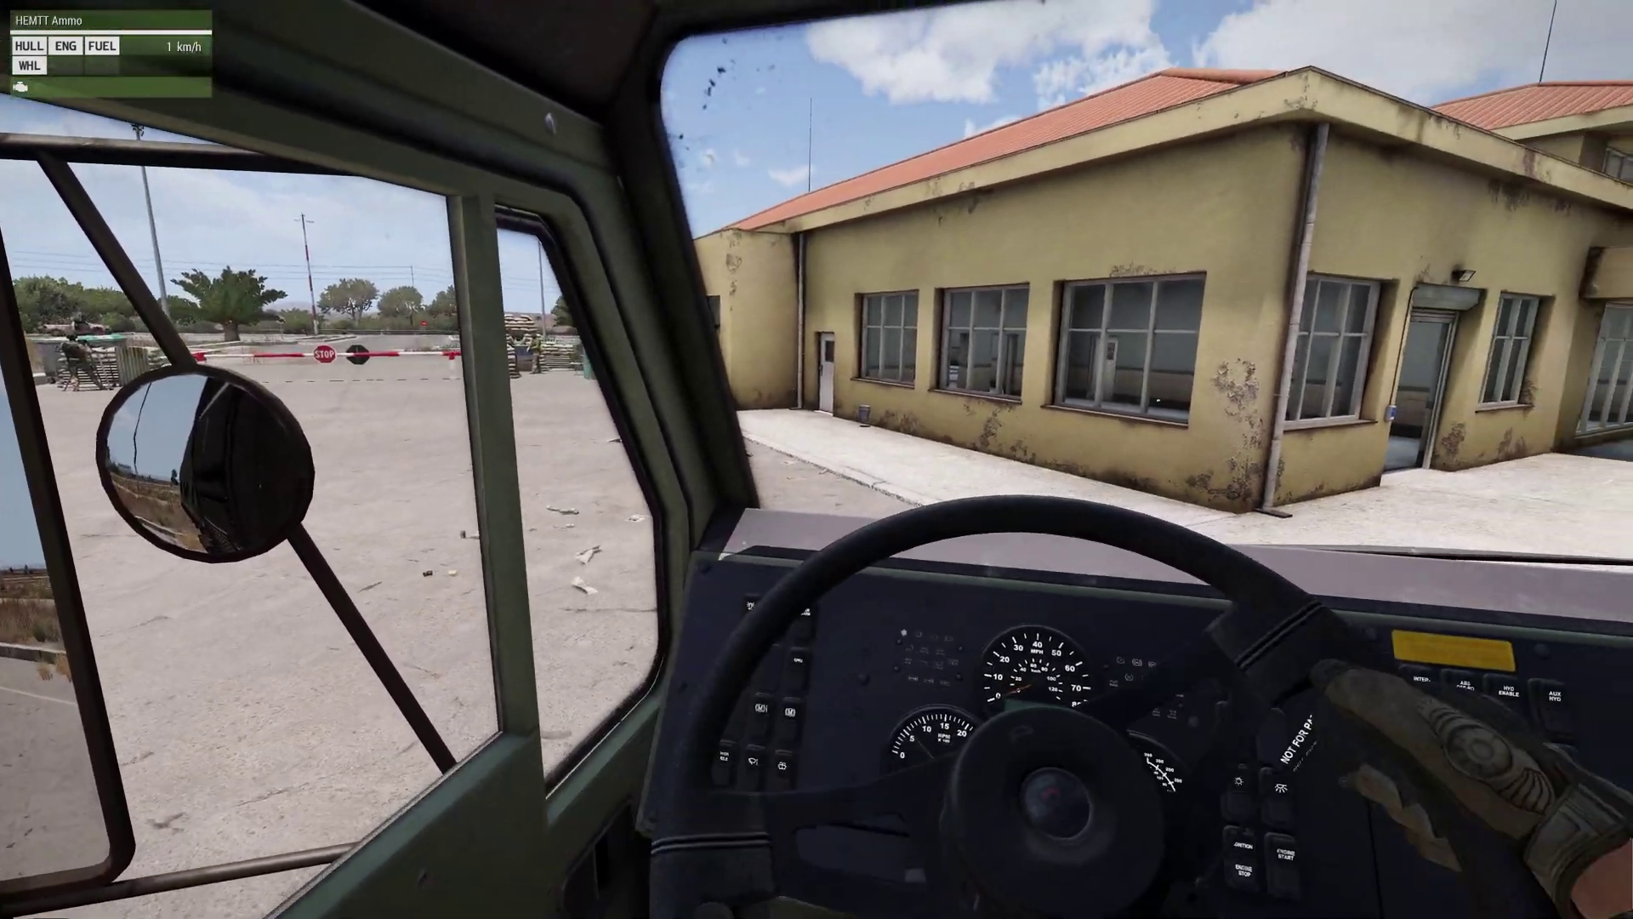
{"action": "key", "text": "a"}
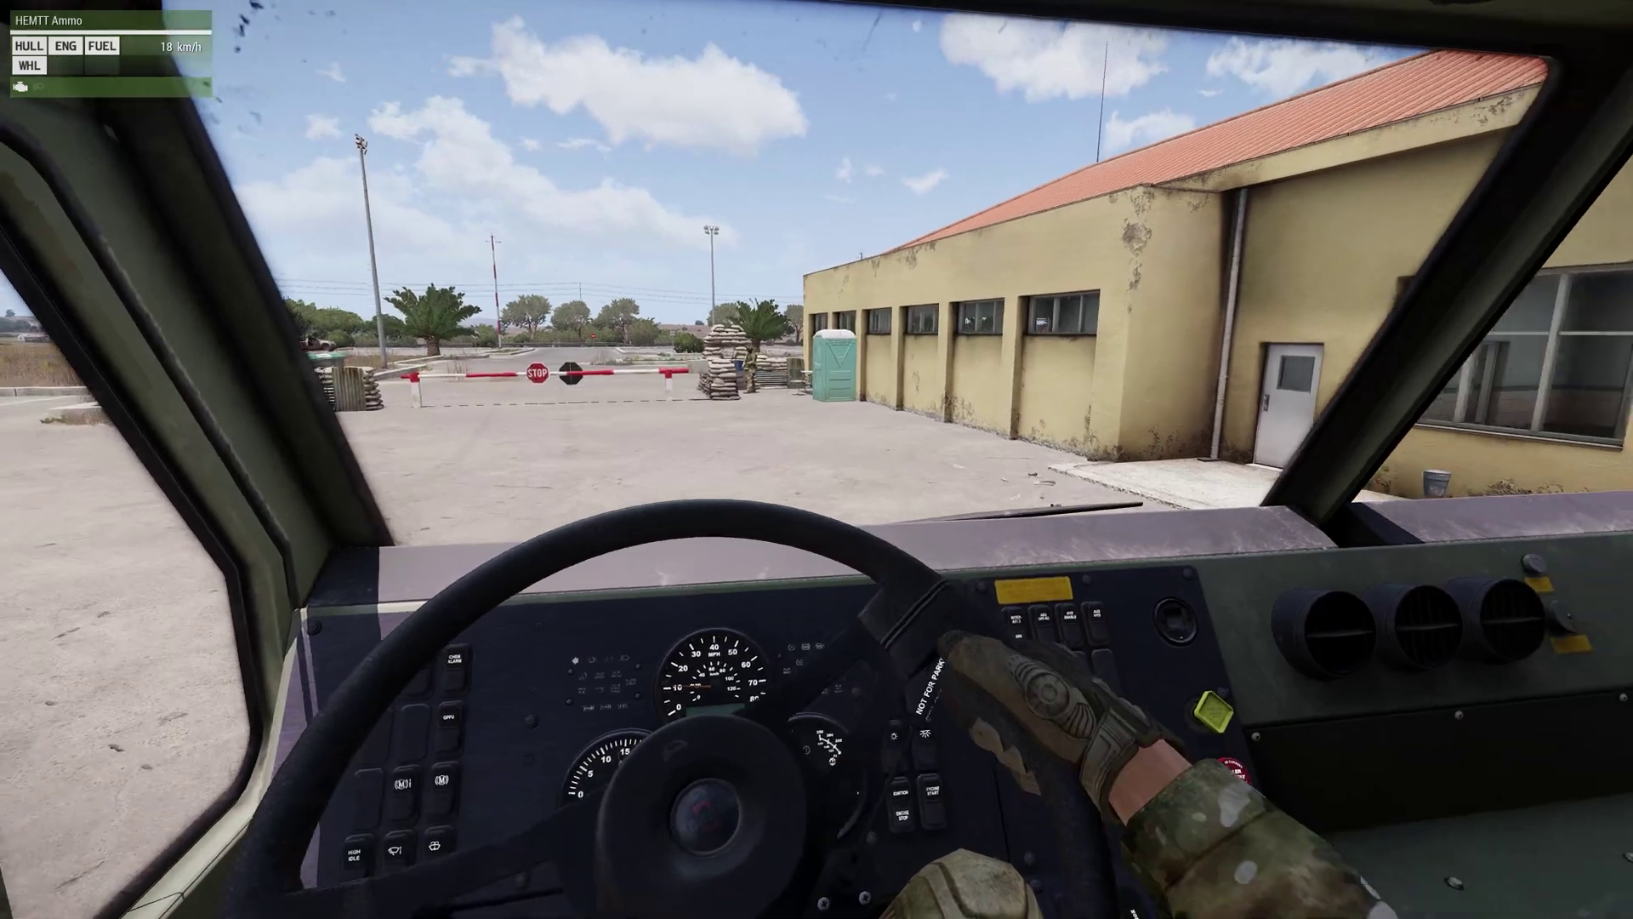
{"action": "key", "text": "w"}
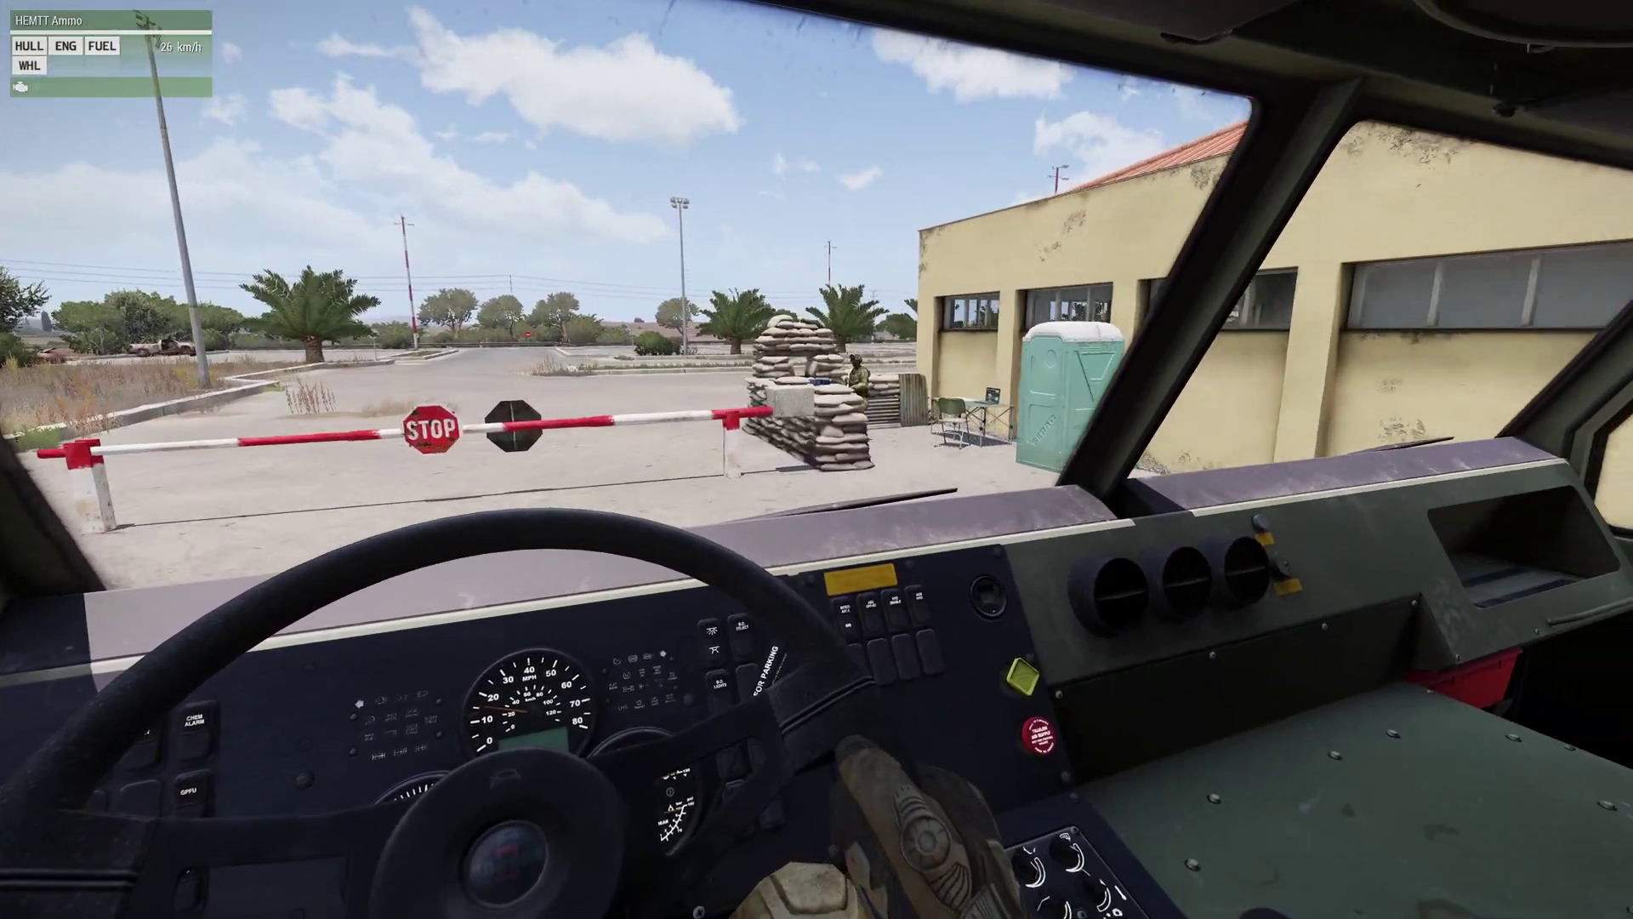
{"action": "key", "text": "w"}
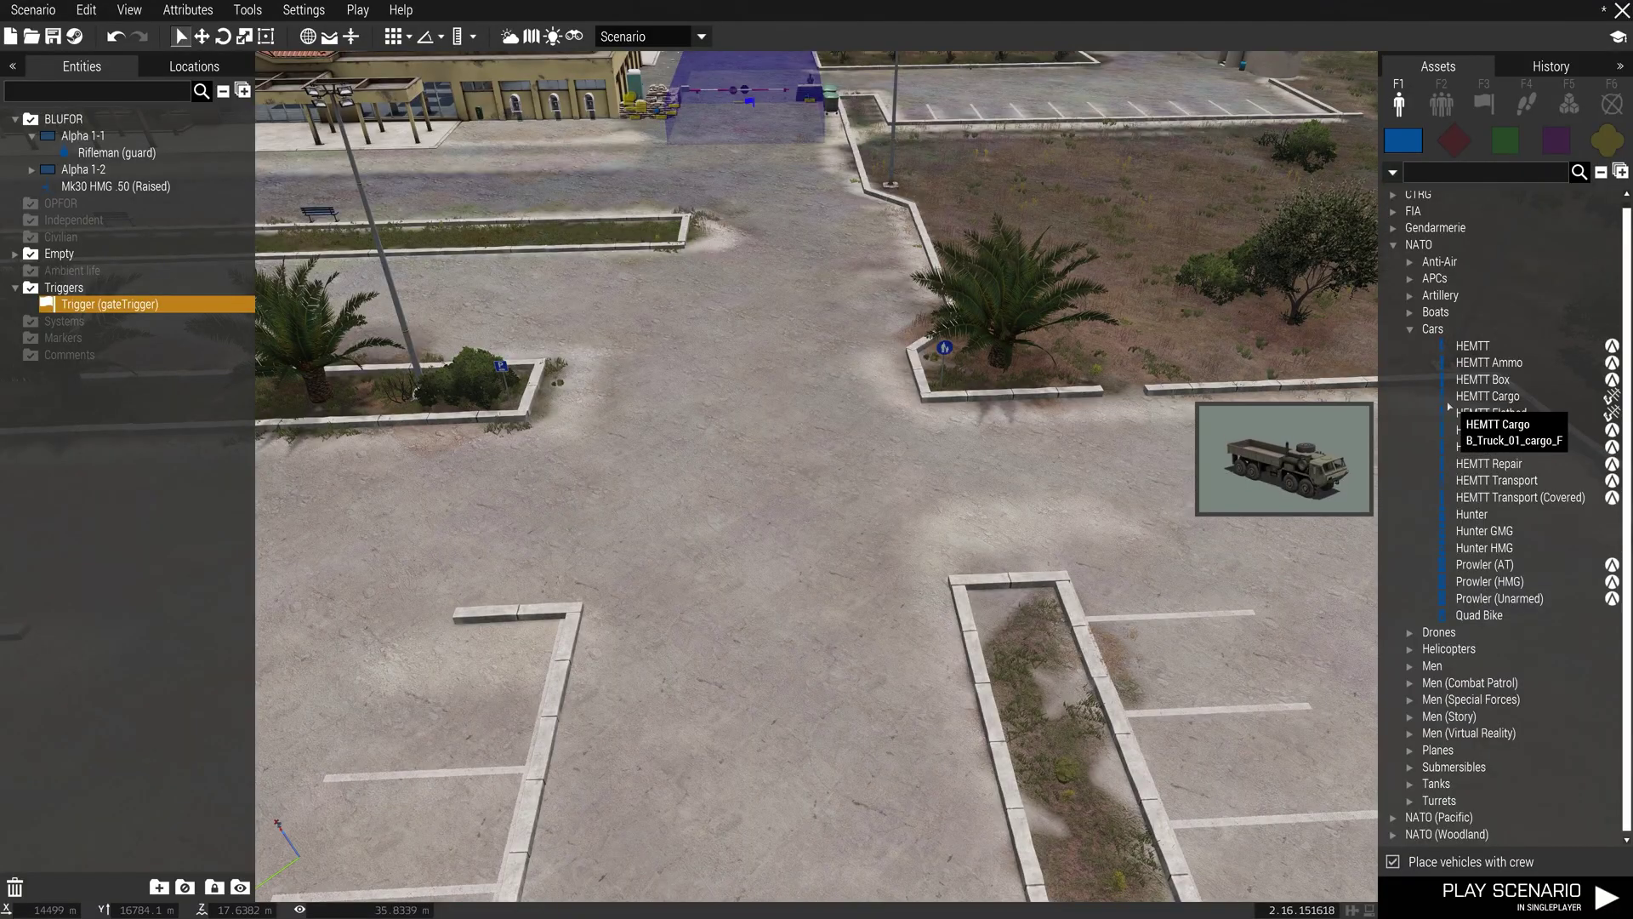
- Move the editor camera forward over the car park
{"action": "key", "text": "w"}
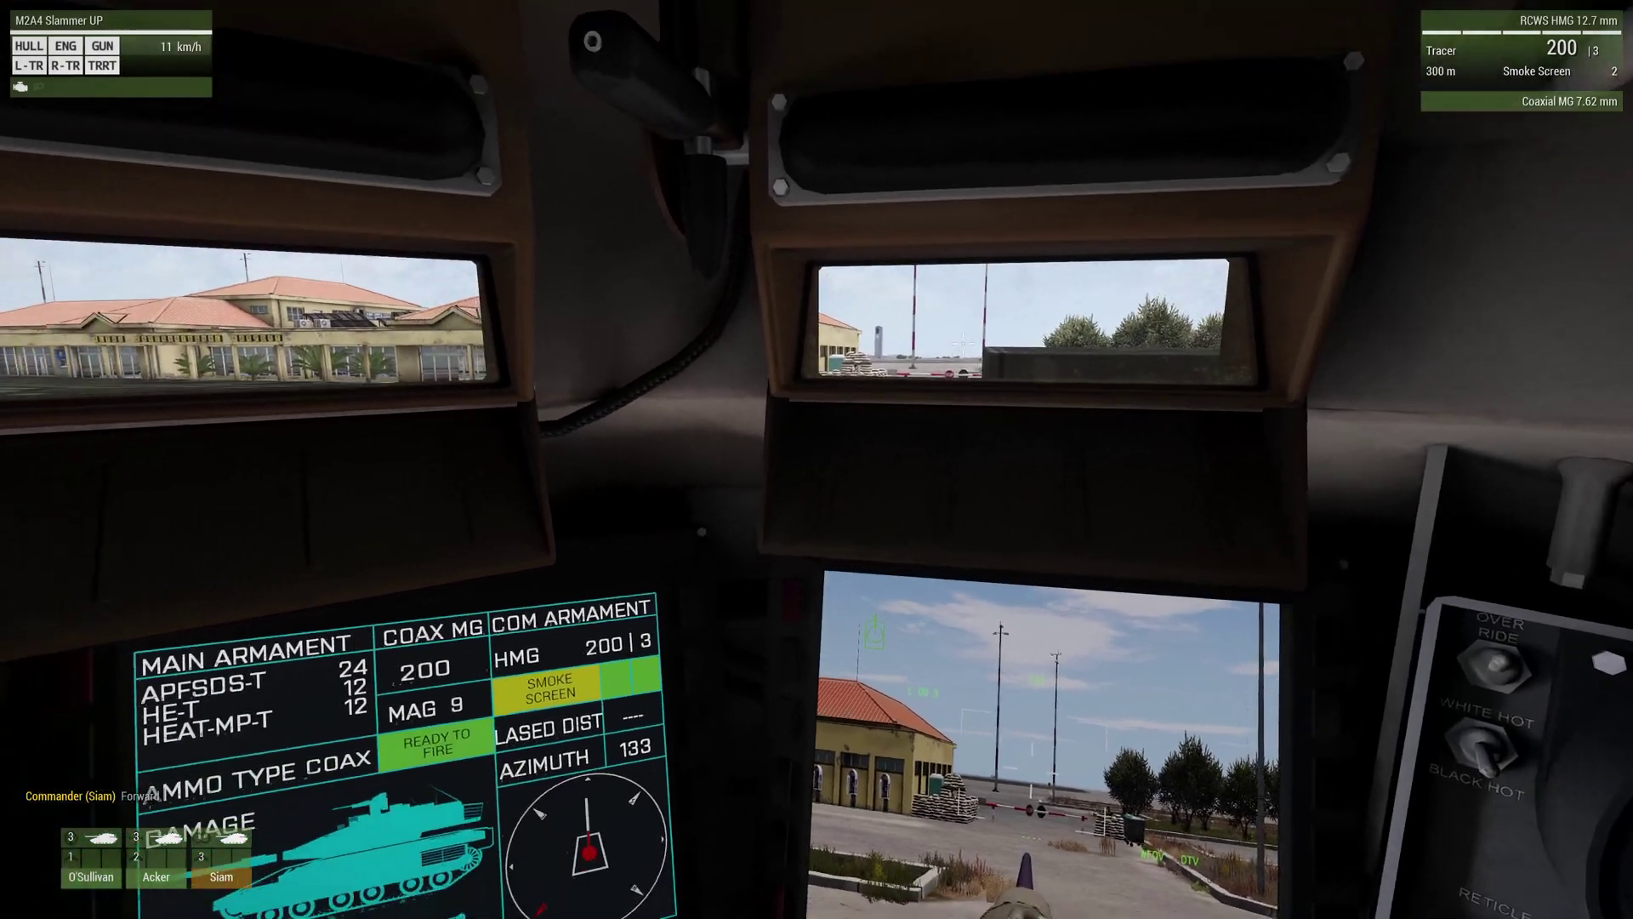
- Steer the Slammer tank in third-person through the checkpoint gate, then pause the game
{"action": "key", "text": "Return"}
{"action": "key", "text": "d"}
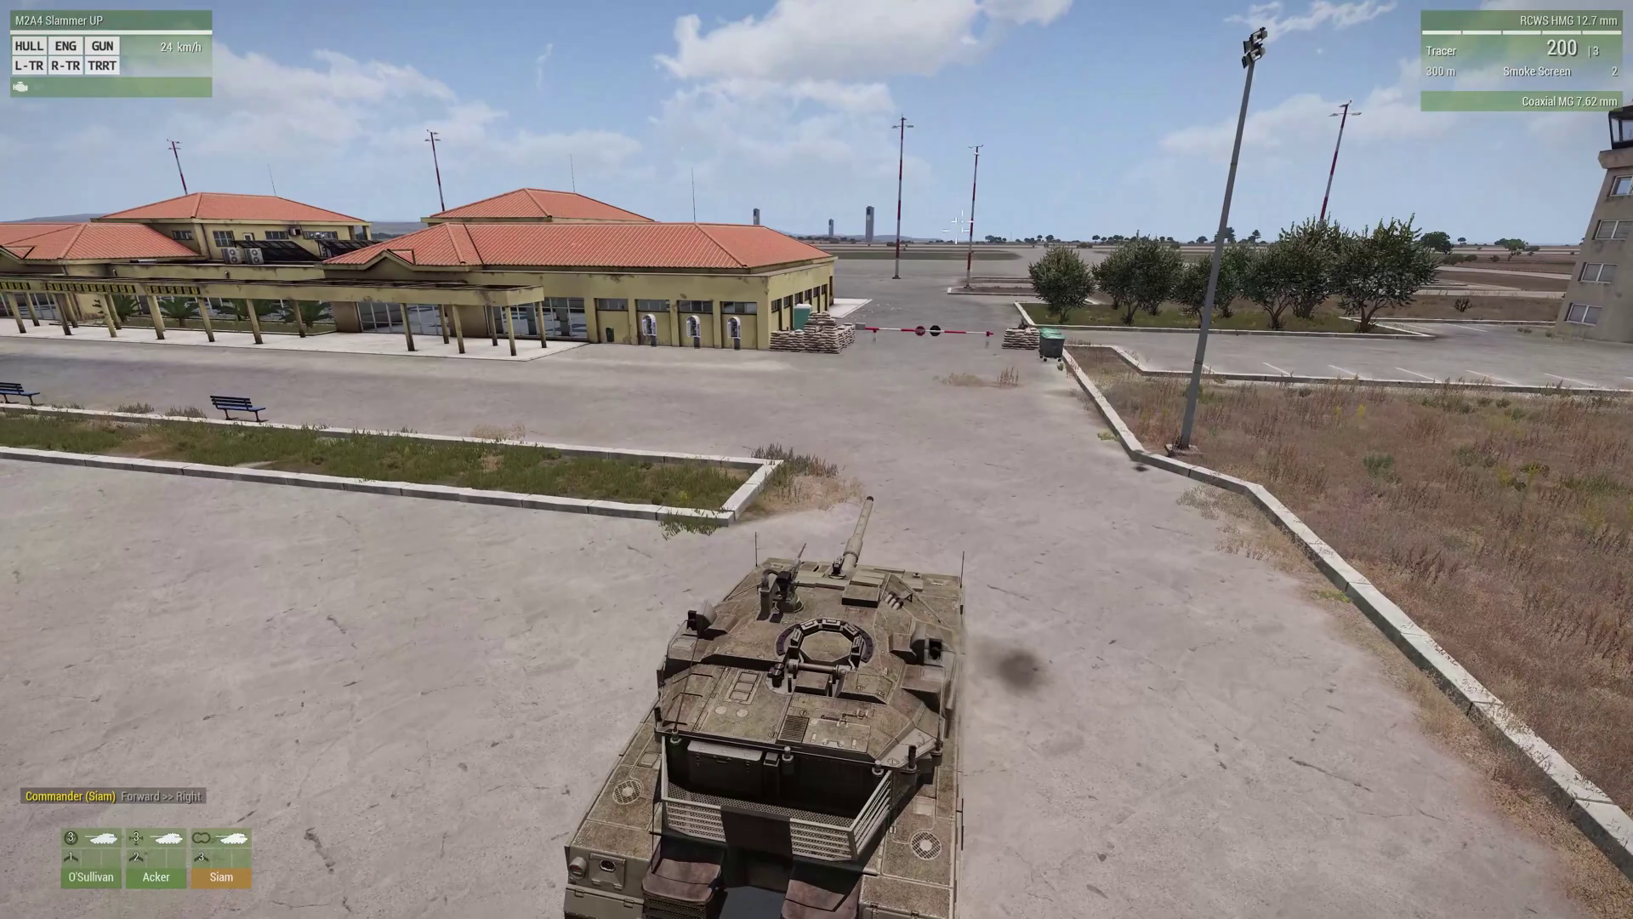
{"action": "key", "text": "a"}
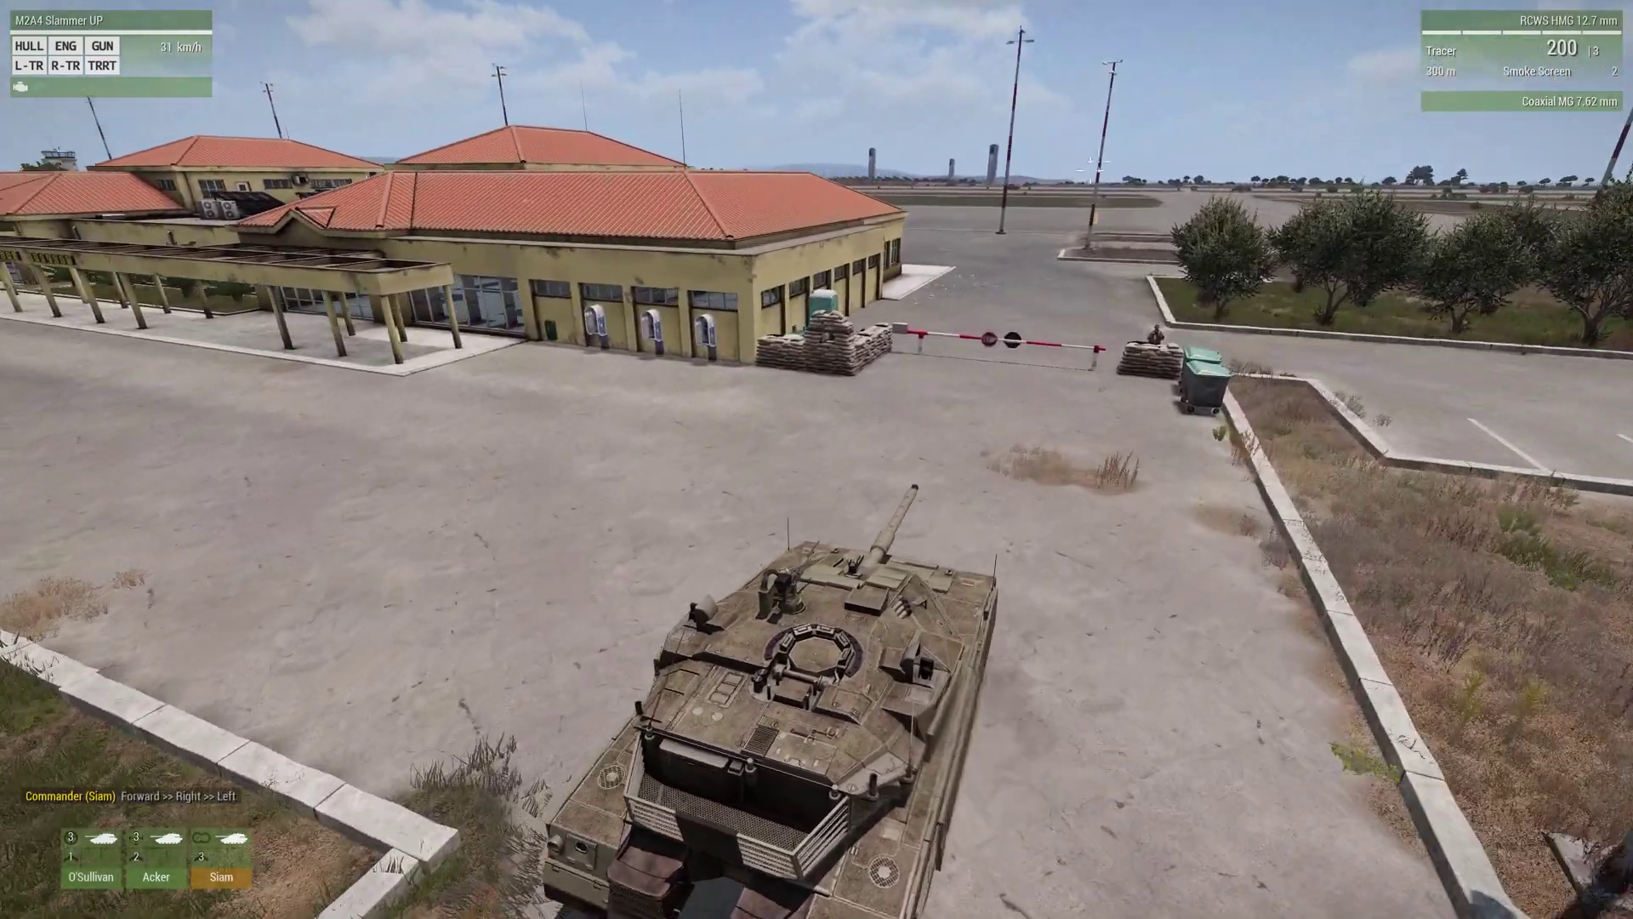
{"action": "key", "text": "s"}
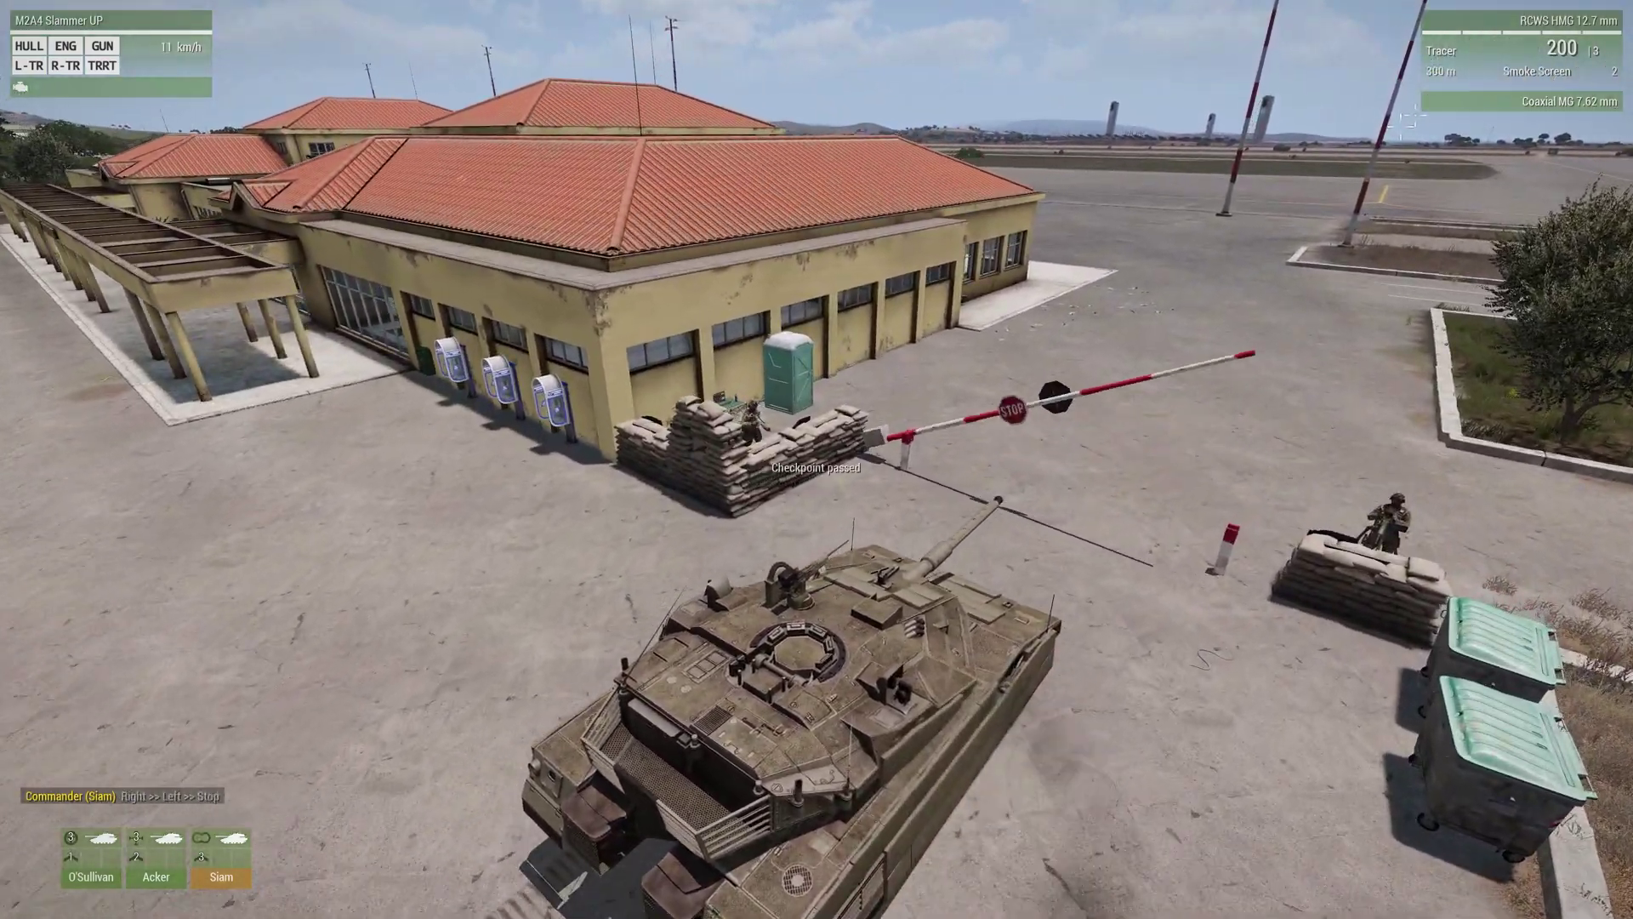
{"action": "key", "text": "w"}
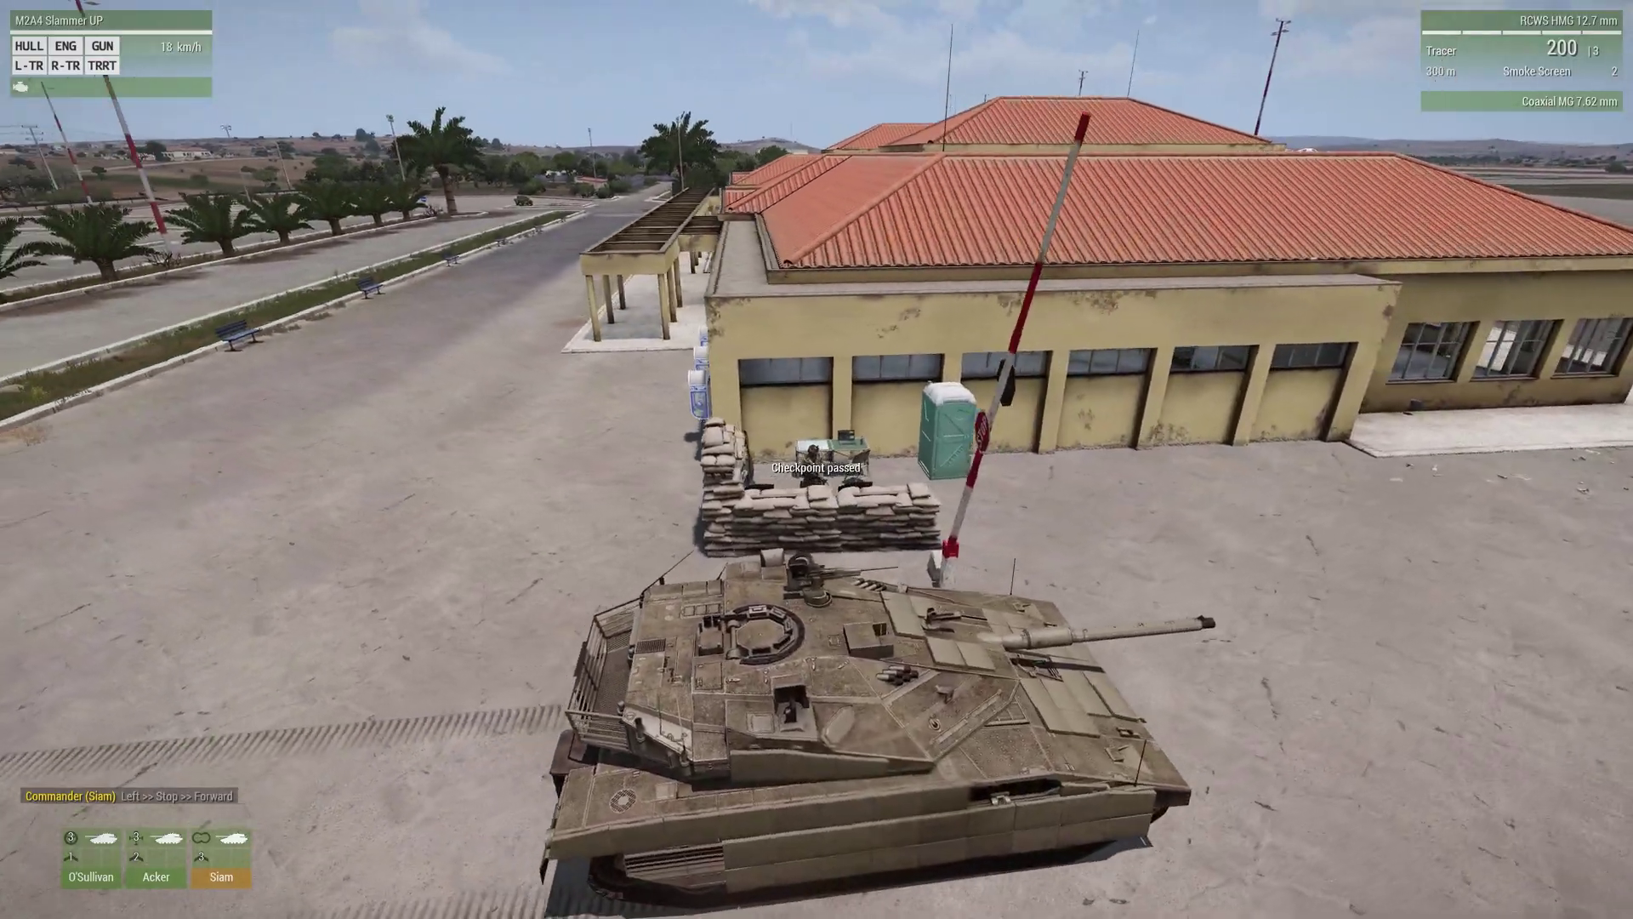
{"action": "key", "text": "a"}
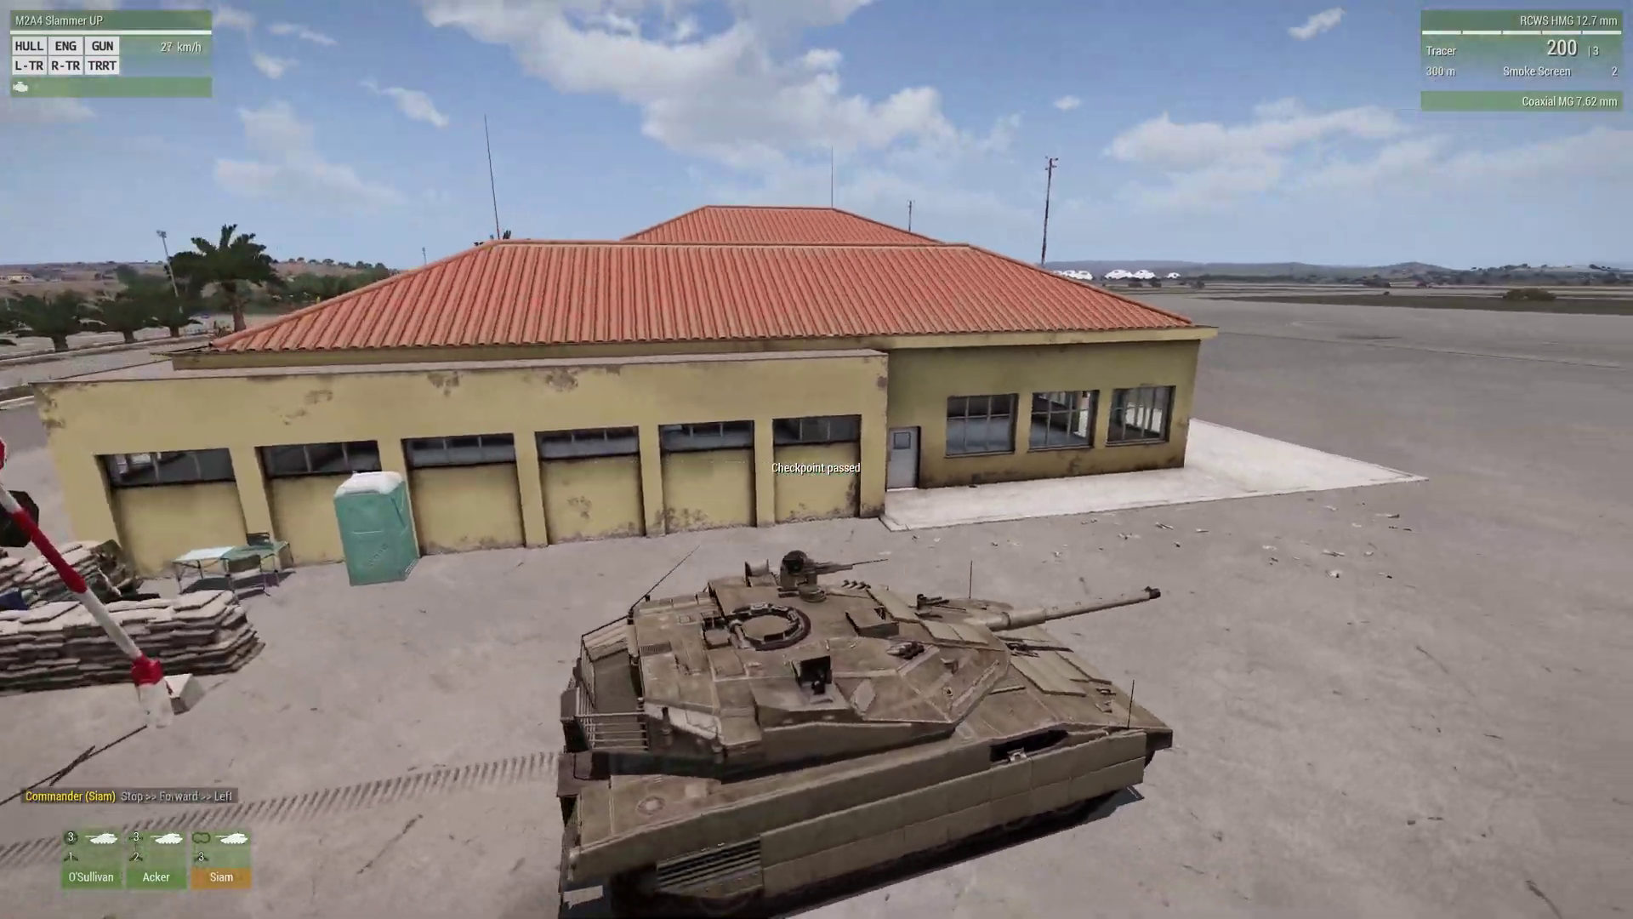
{"action": "key", "text": "Escape"}
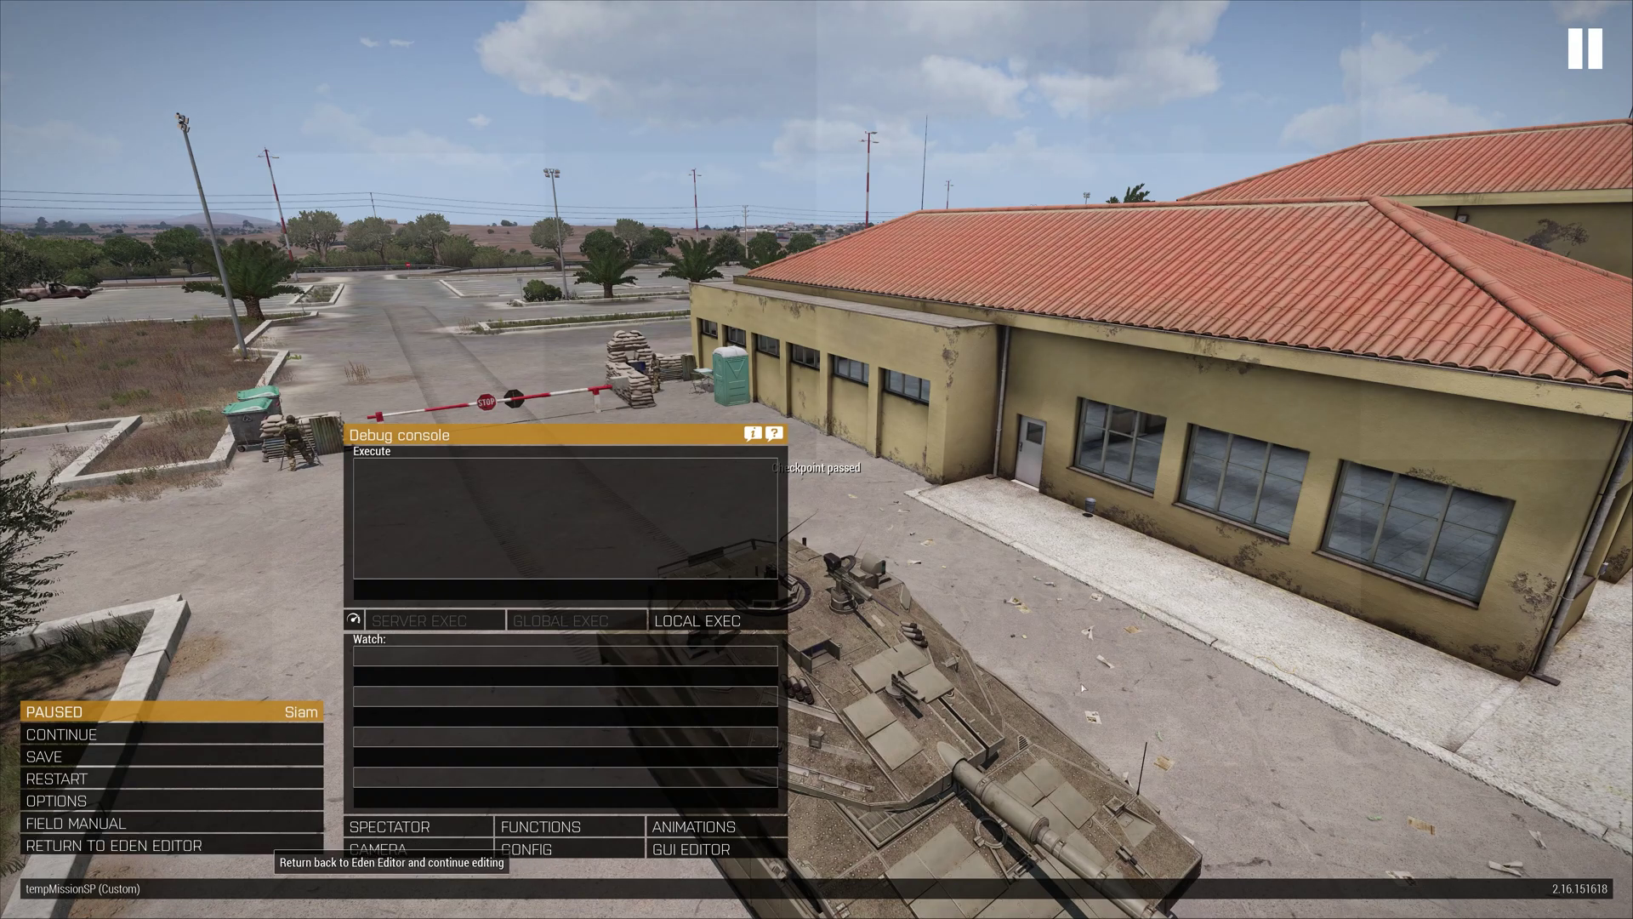
- Back in Eden, place a Zamak Transport (Covered) truck in front of the checkpoint
{"action": "left_click", "coordinate": [256, 846]}
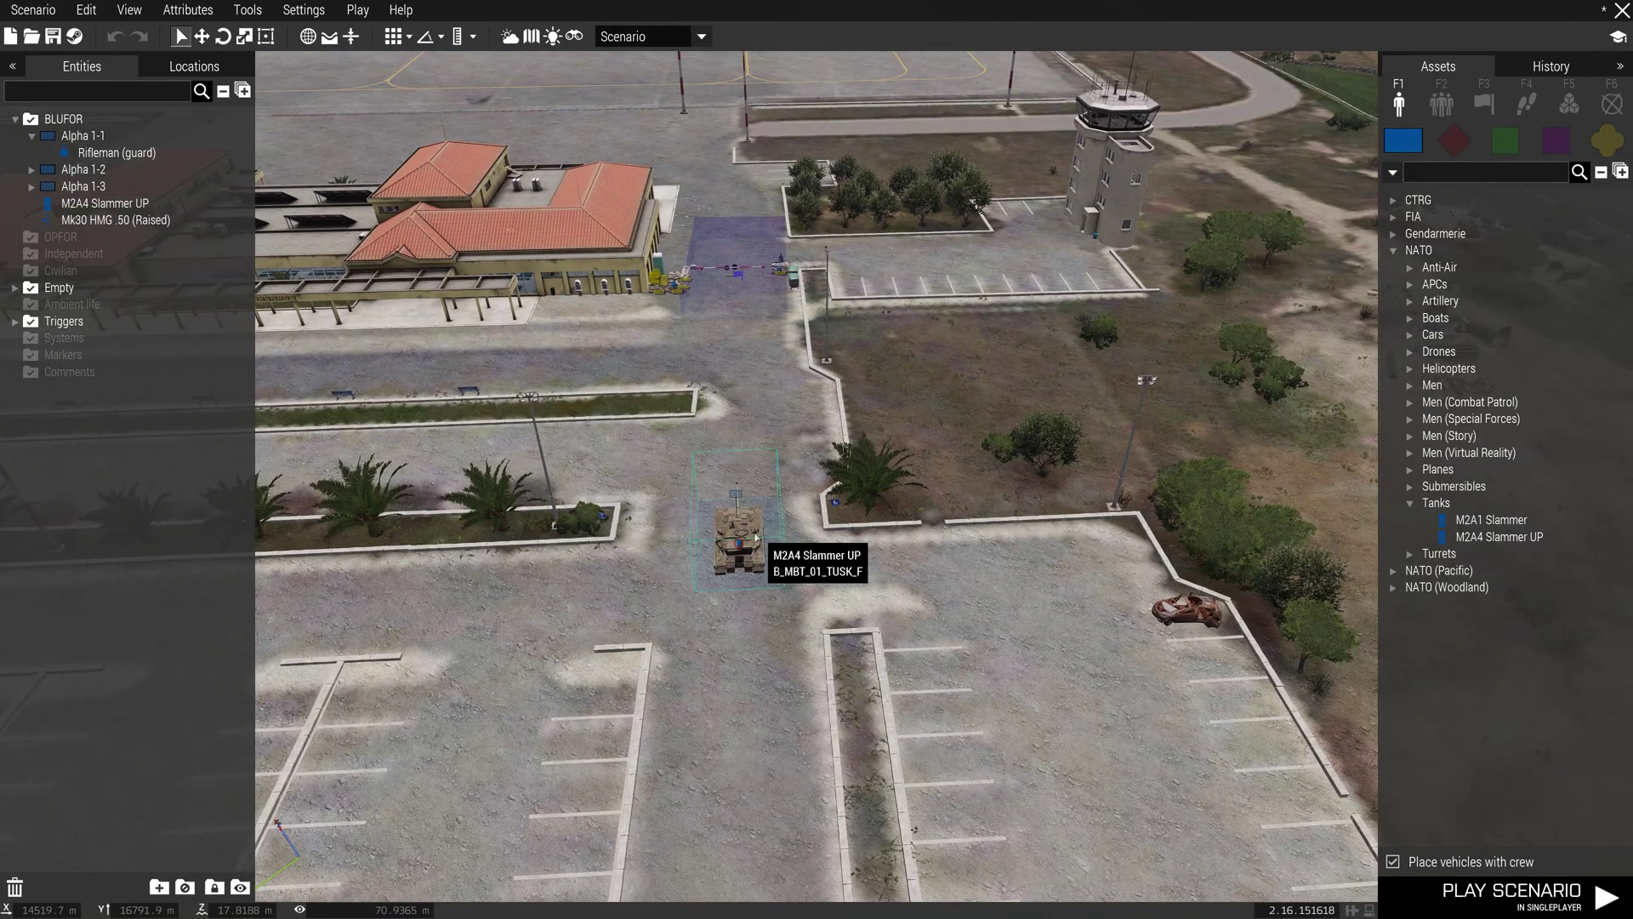
{"action": "key", "text": "w"}
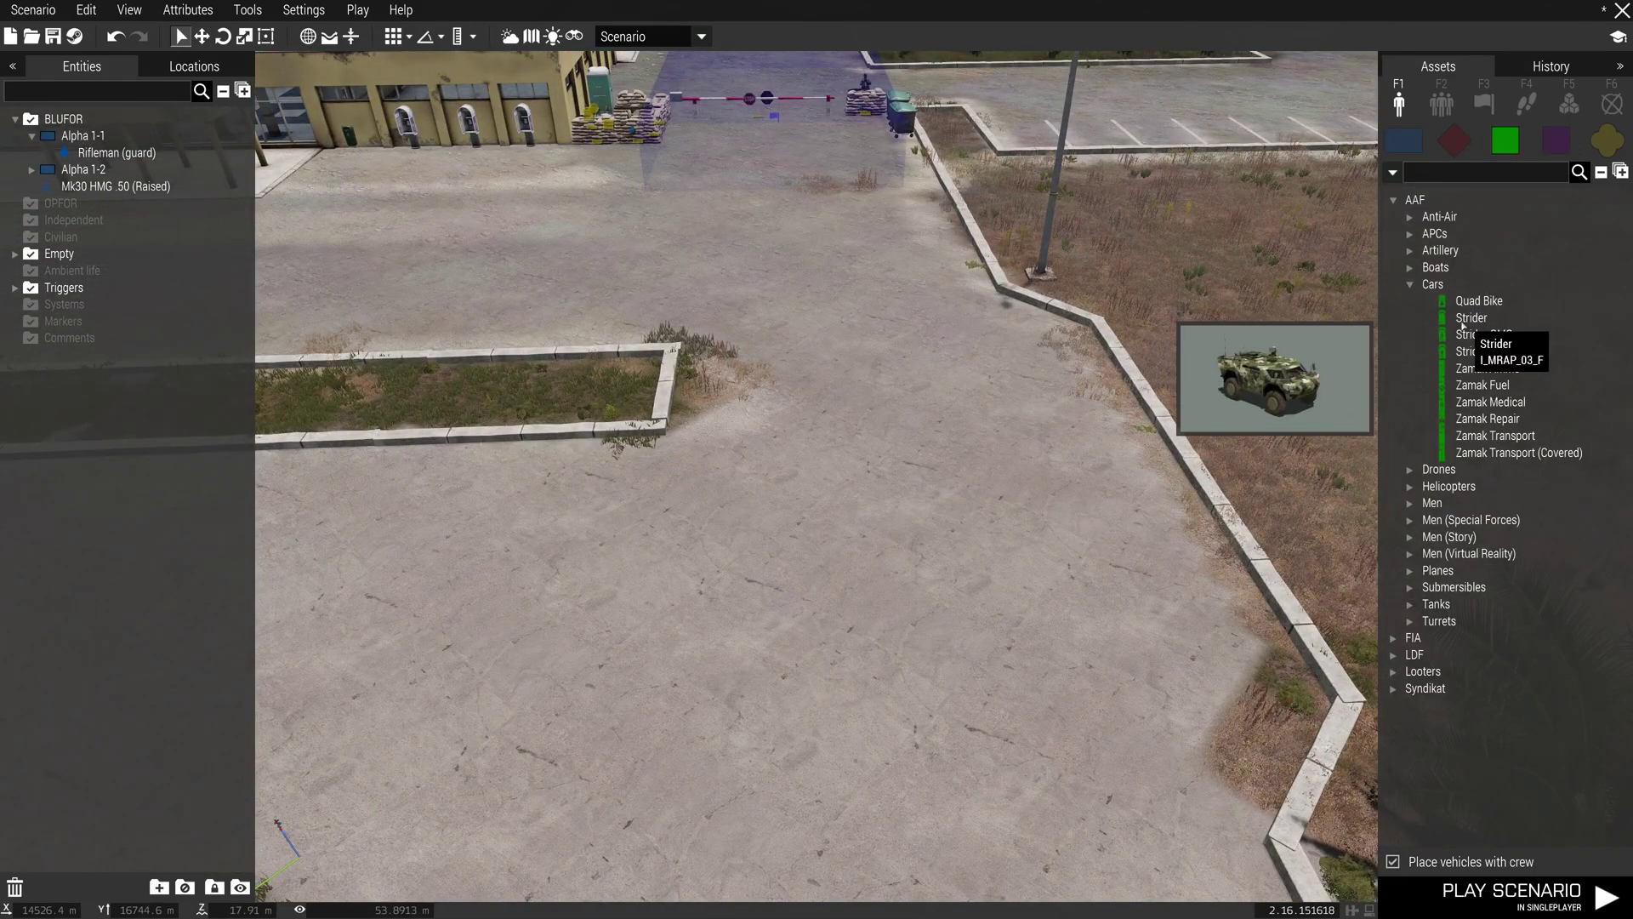
{"action": "left_click", "coordinate": [1519, 451]}
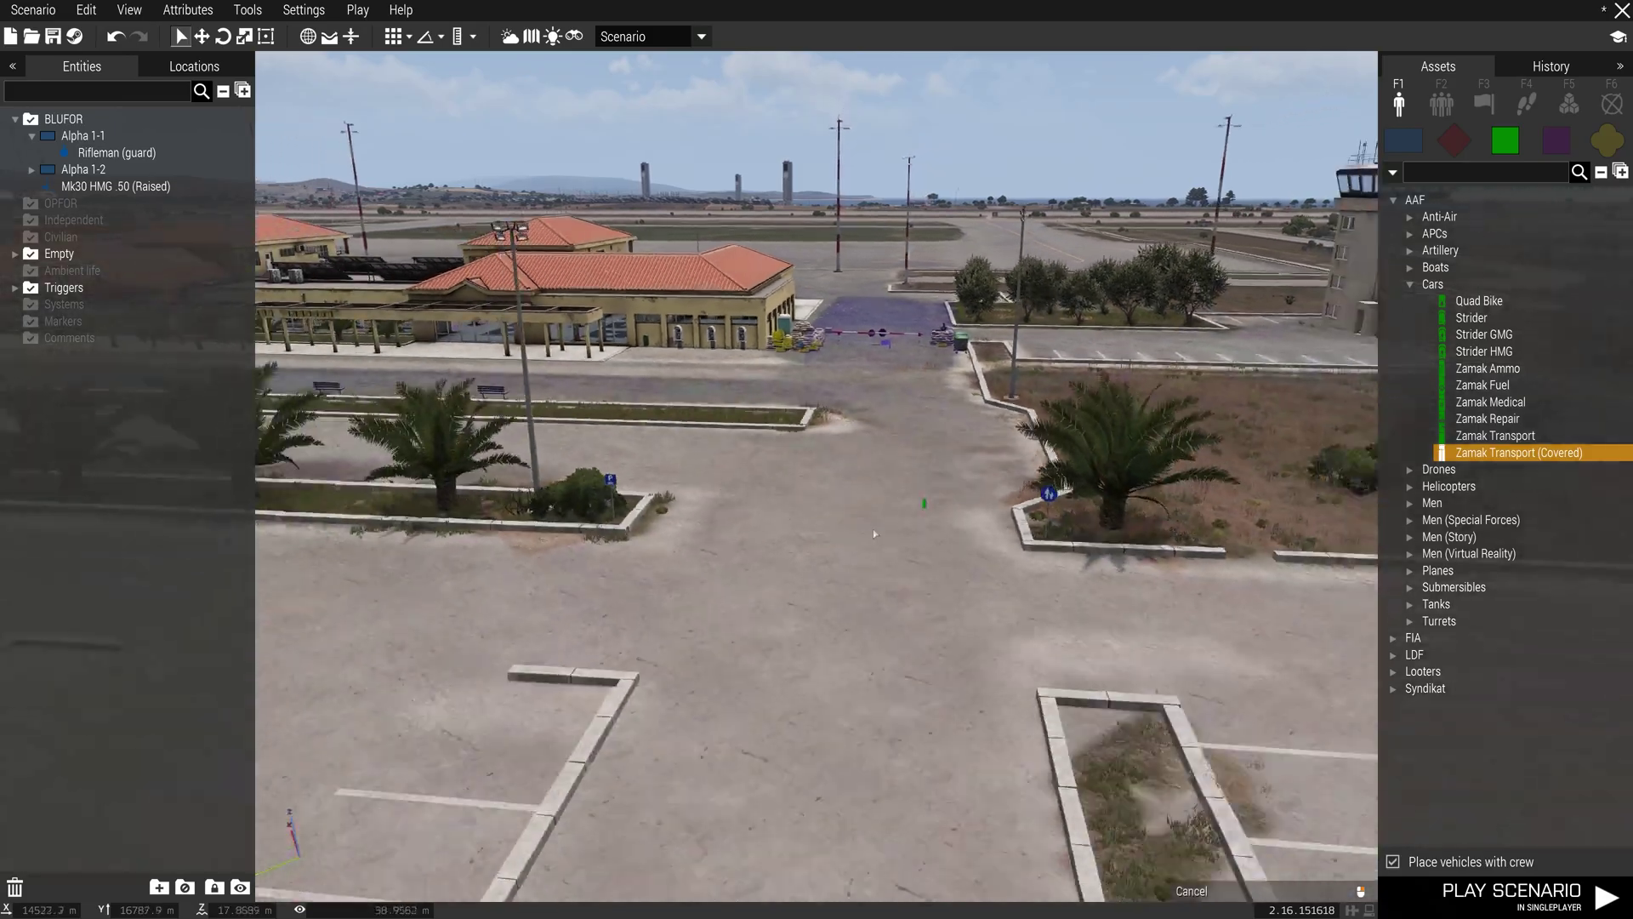
{"action": "left_click", "coordinate": [821, 528]}
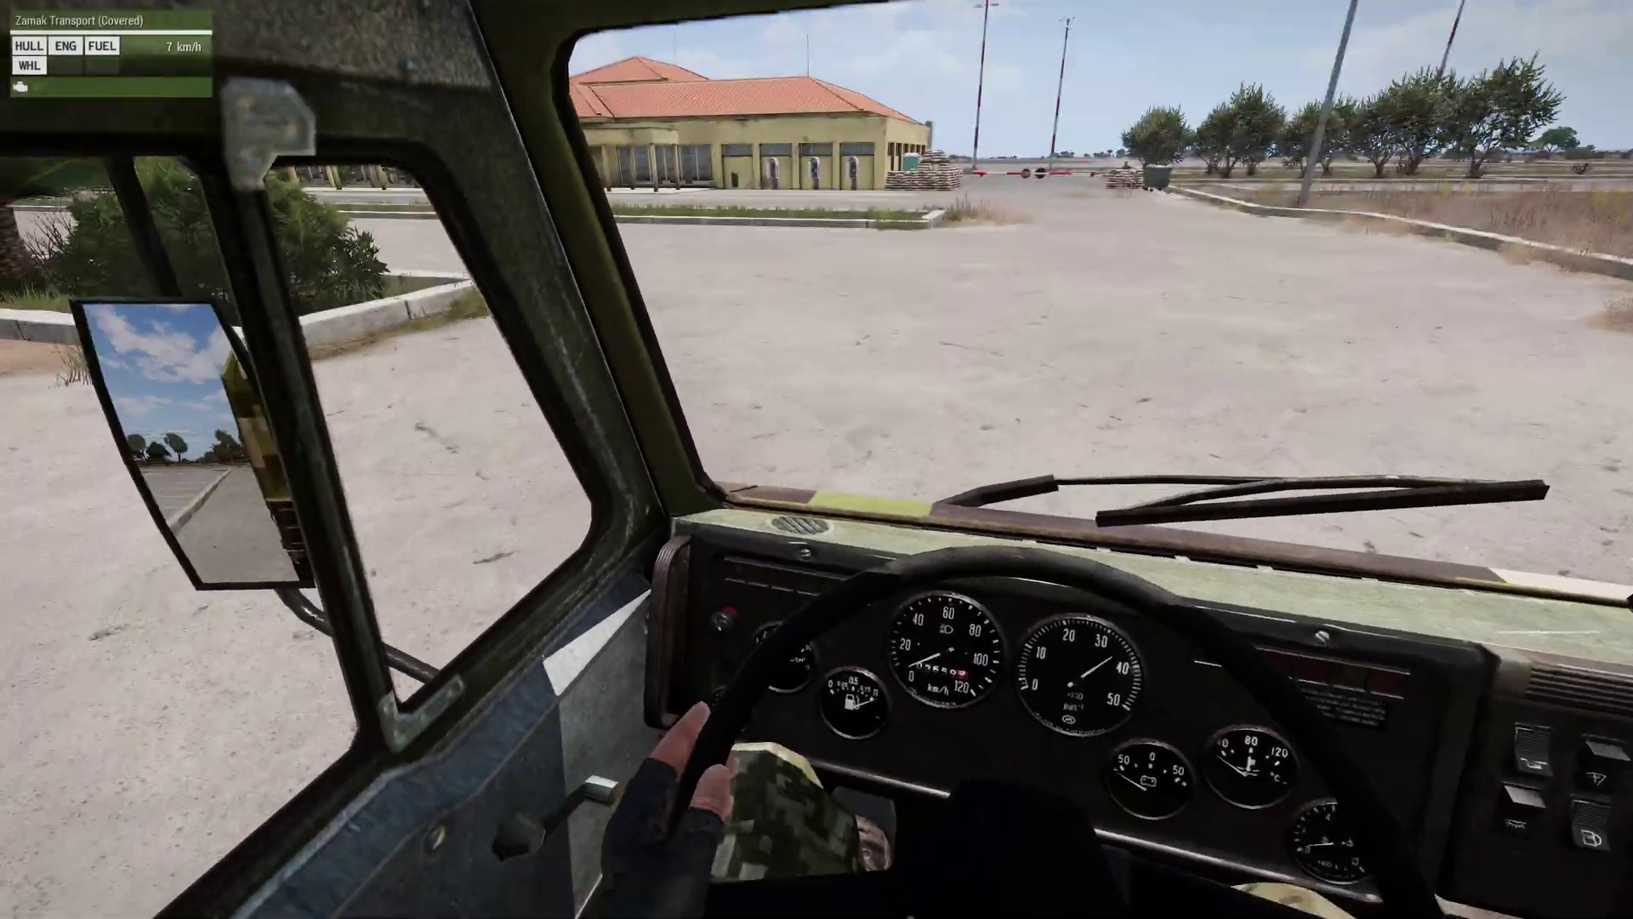
- Drive the Zamak truck up to the still-closed barrier and pause the playtest
{"action": "key", "text": "w"}
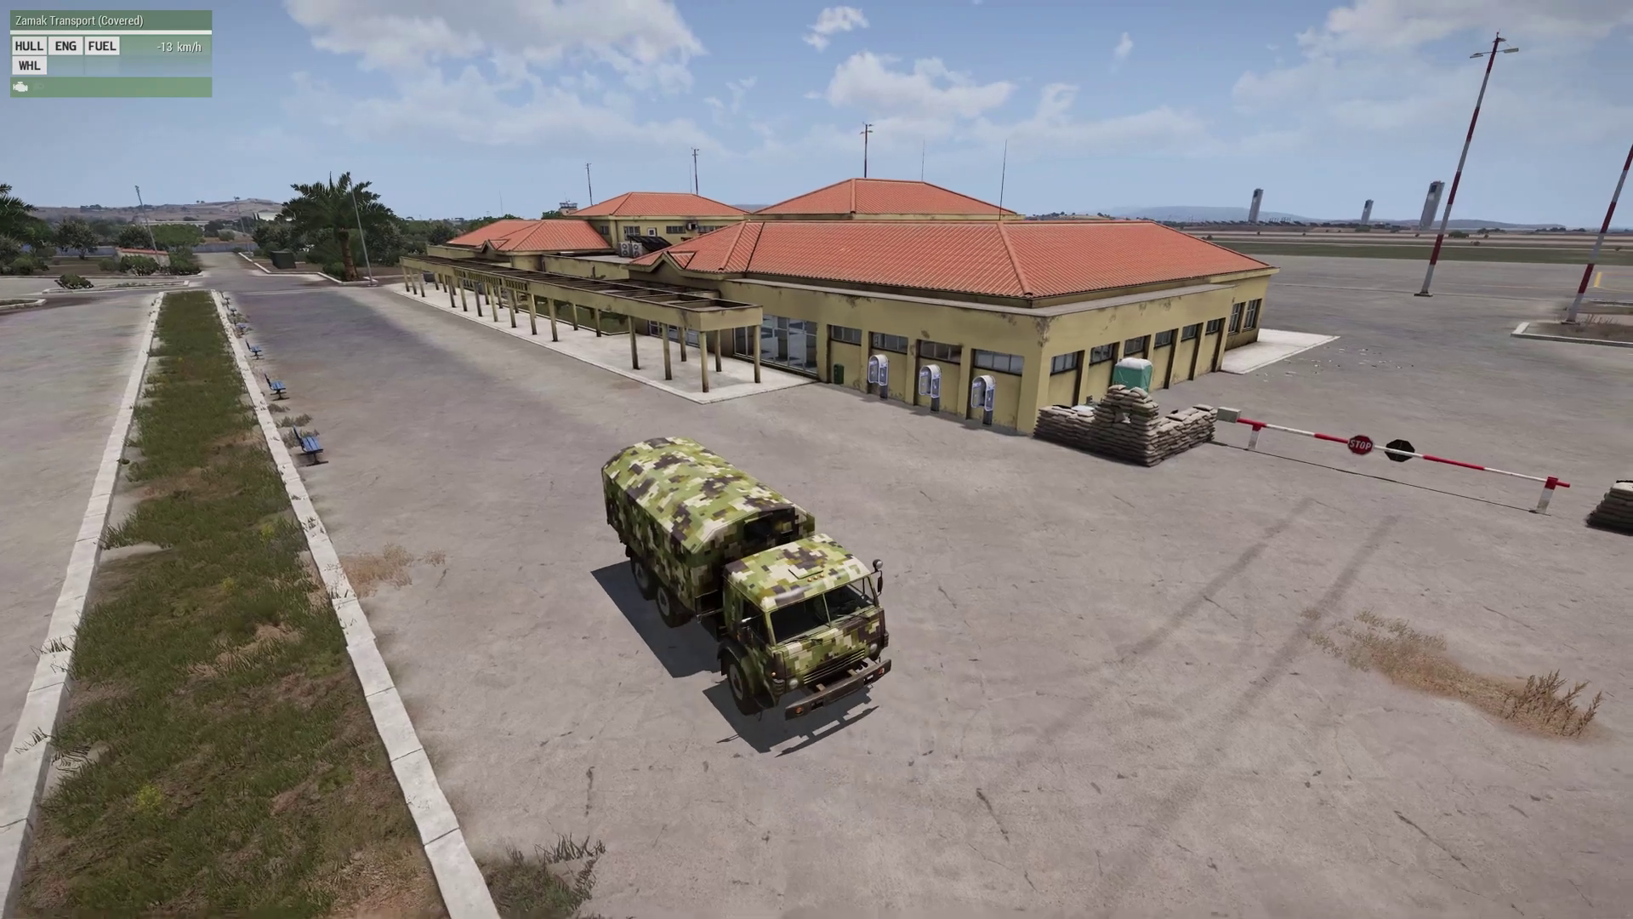
{"action": "key", "text": "Escape"}
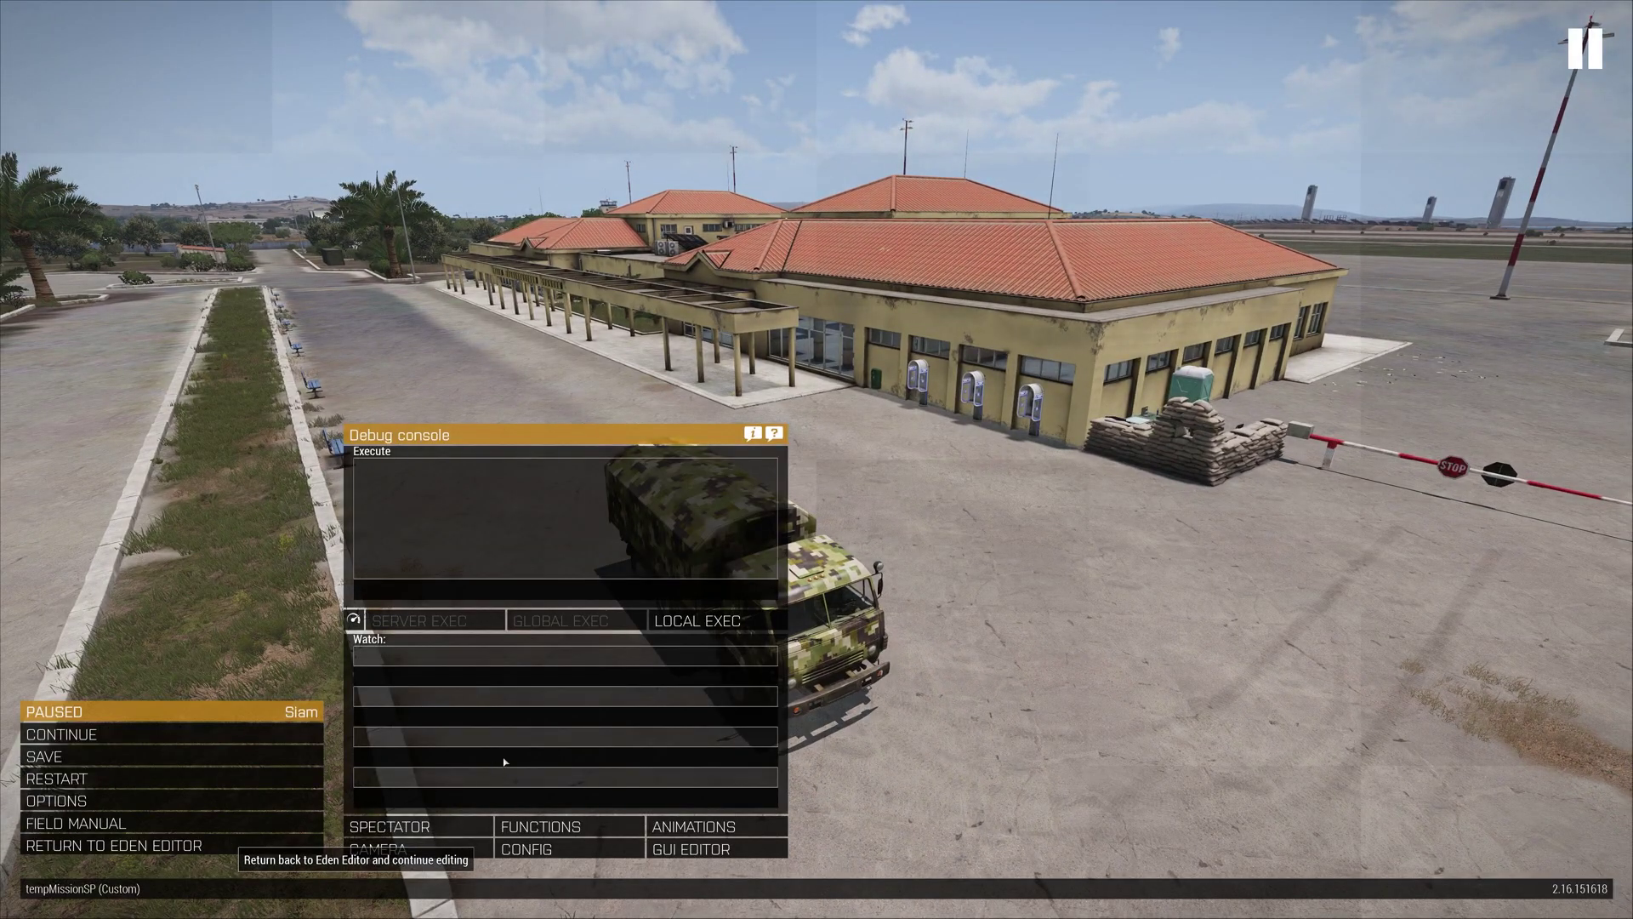
- Back in Eden, open gateTrigger's properties and confirm them unchanged
{"action": "left_click", "coordinate": [229, 845]}
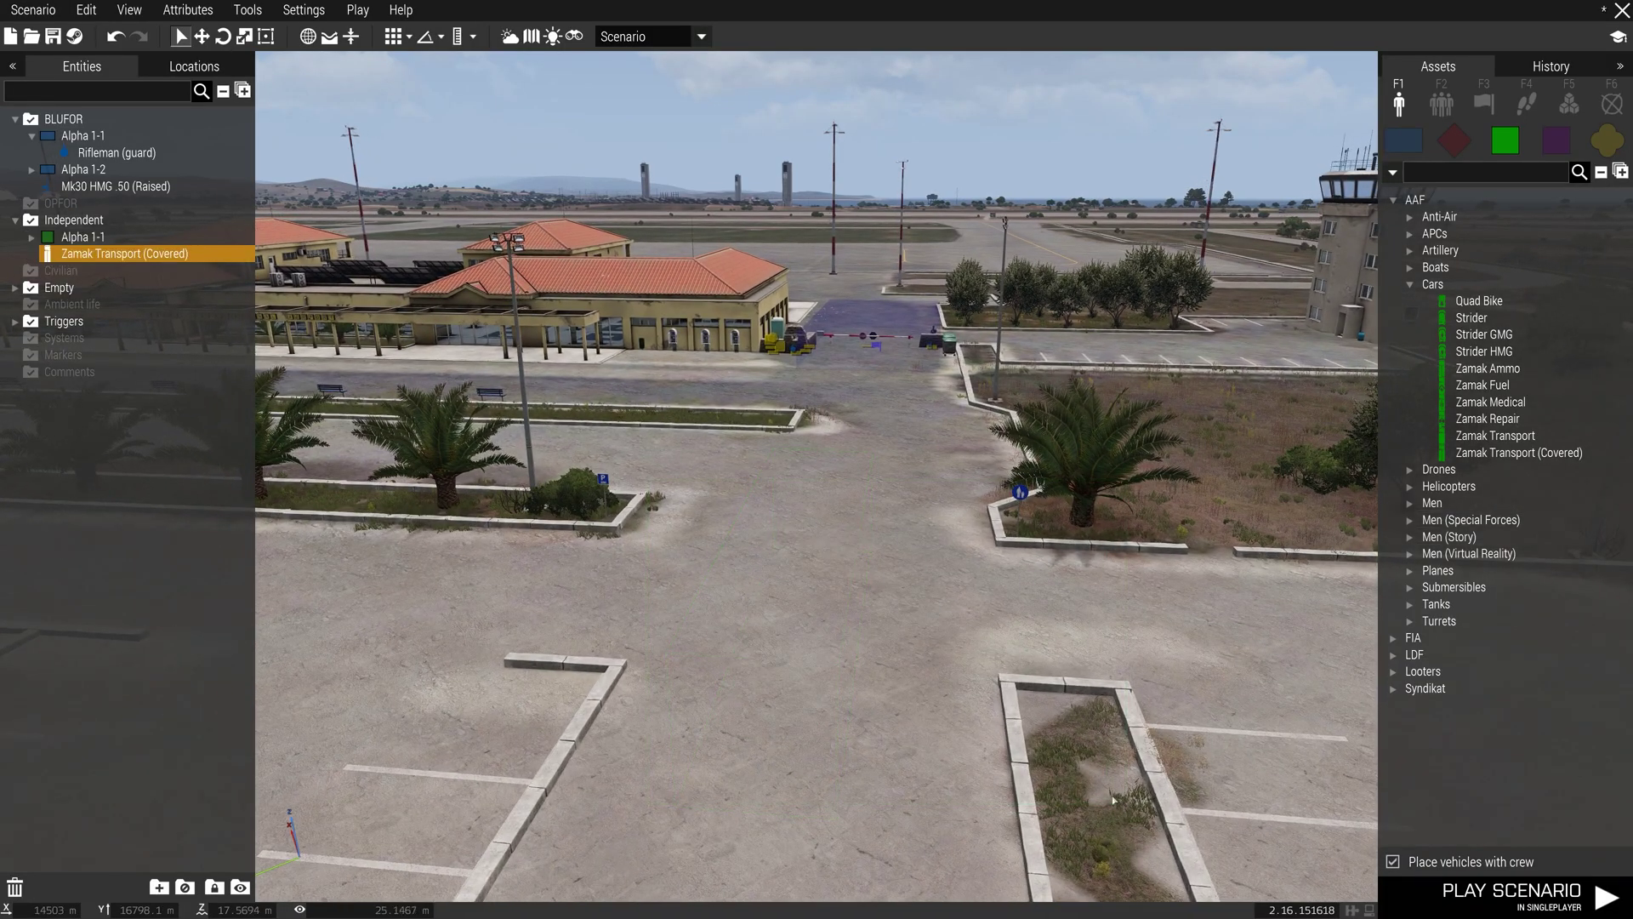
{"action": "key", "text": "w"}
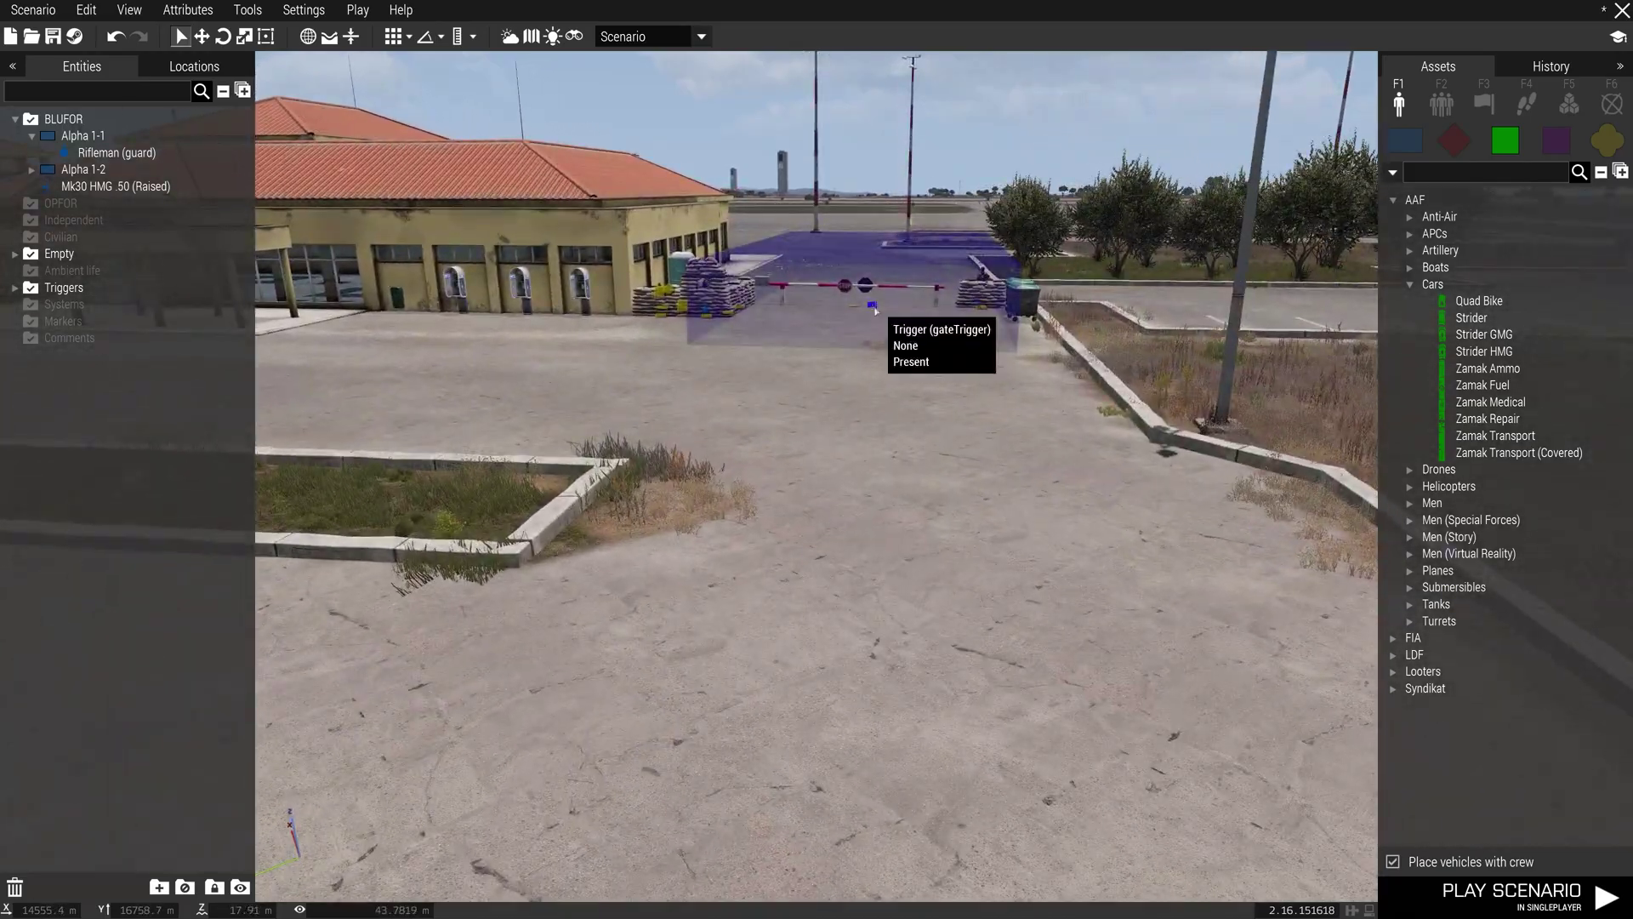
{"action": "double_click", "coordinate": [977, 325]}
{"action": "scroll", "coordinate": [780, 656], "scroll_direction": "down", "scroll_amount": 2}
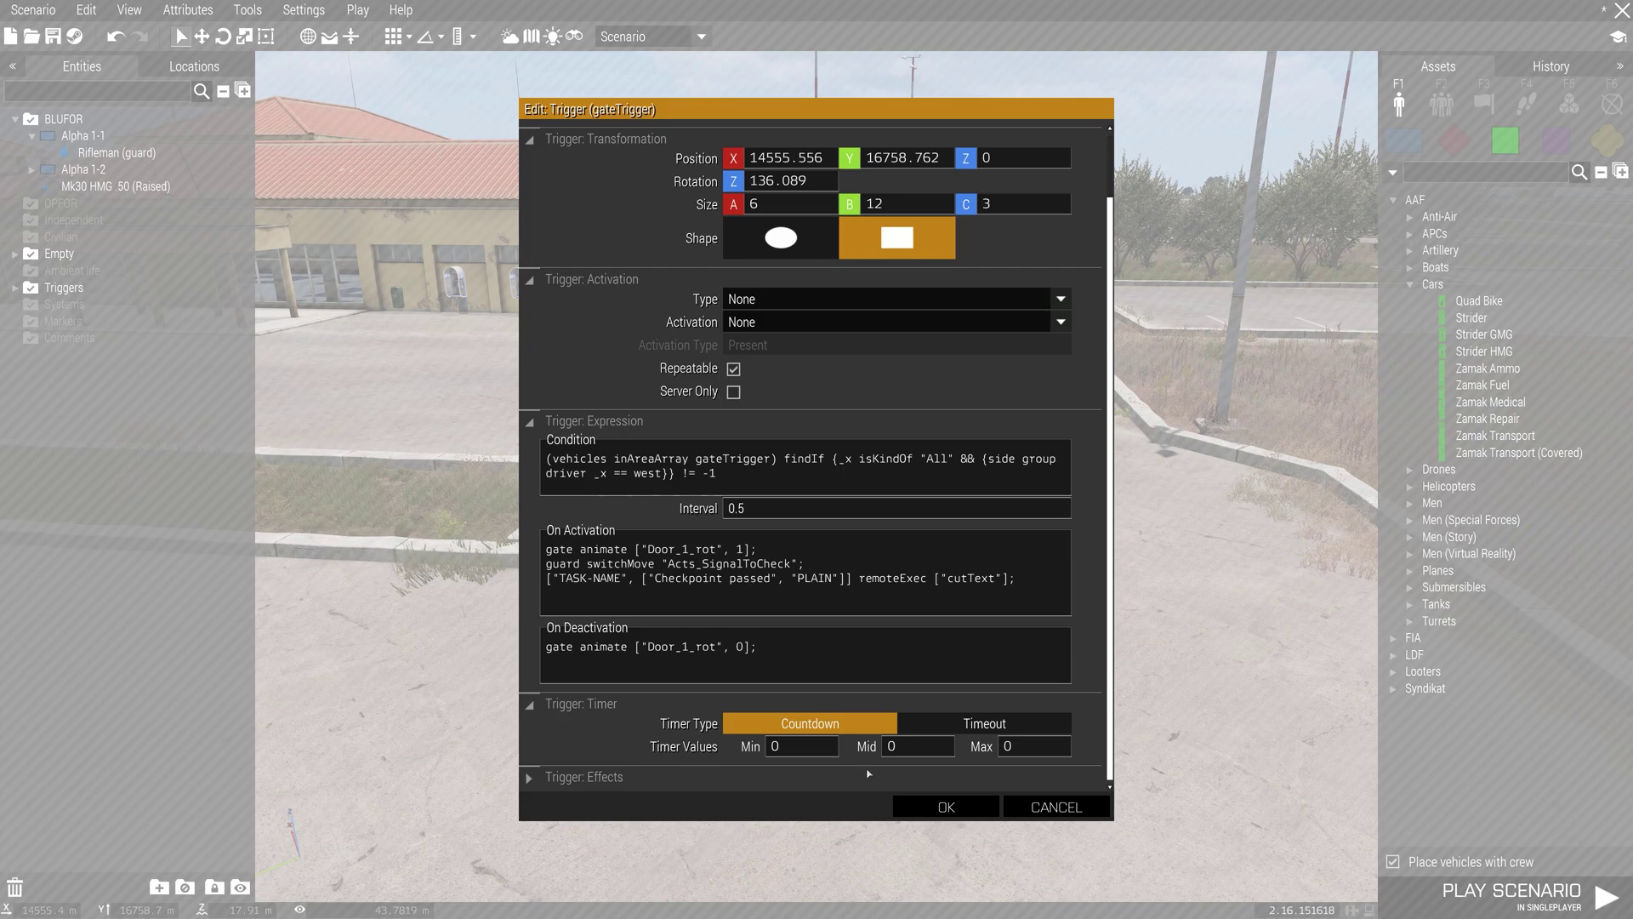
{"action": "scroll", "coordinate": [793, 661], "scroll_direction": "up", "scroll_amount": 2}
{"action": "scroll", "coordinate": [802, 689], "scroll_direction": "down", "scroll_amount": 2}
{"action": "scroll", "coordinate": [807, 704], "scroll_direction": "up", "scroll_amount": 2}
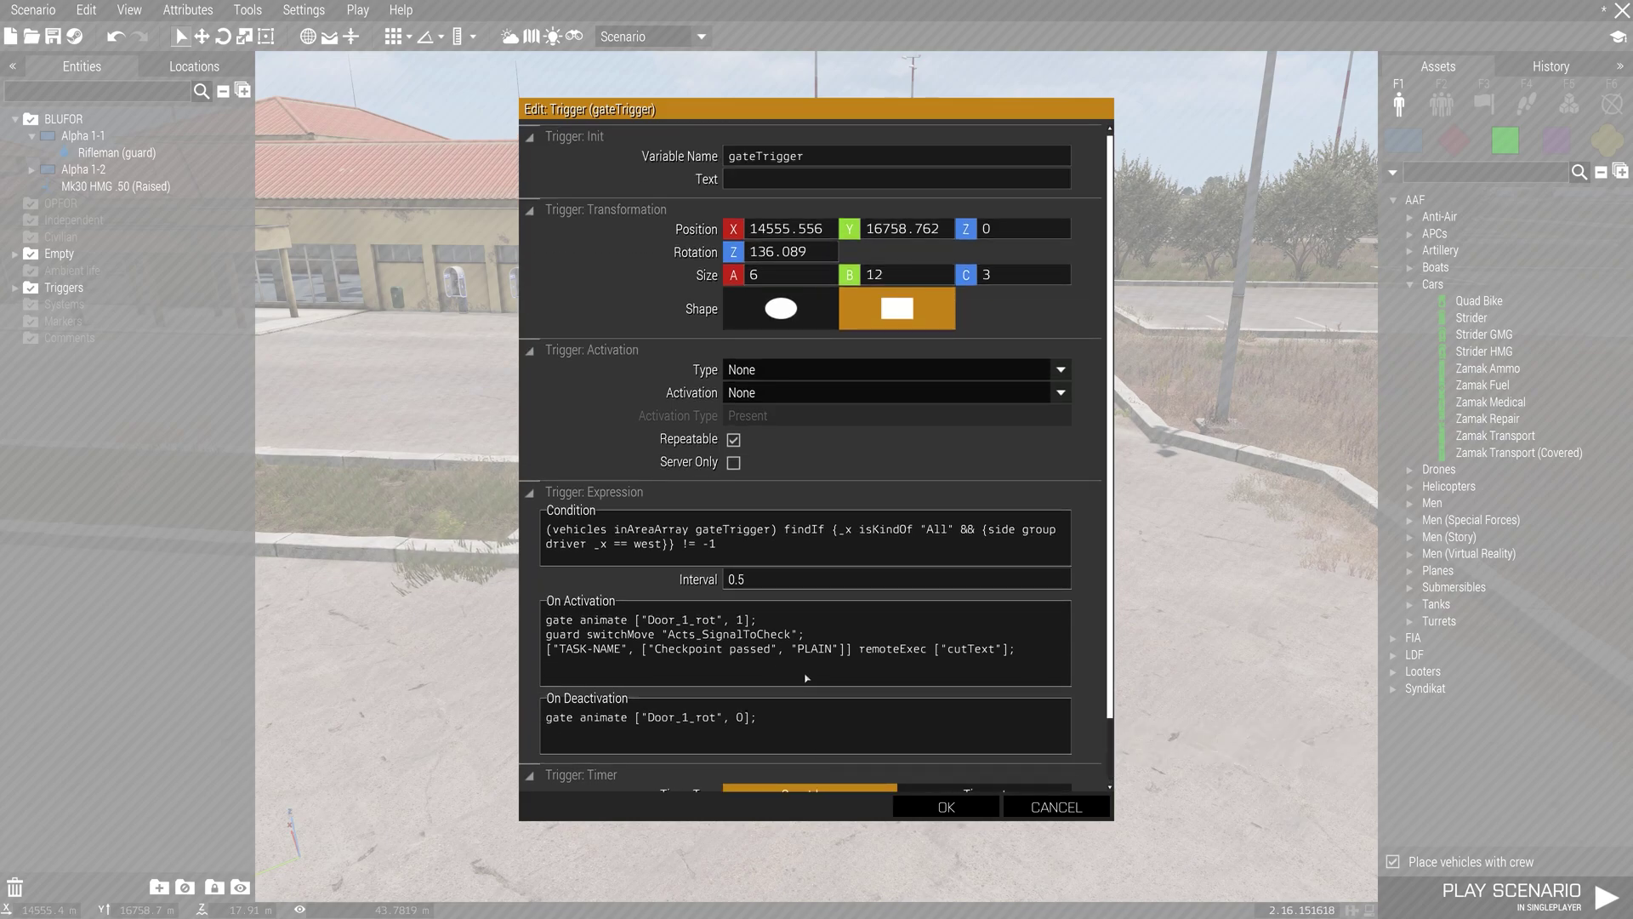
{"action": "left_click", "coordinate": [947, 807]}
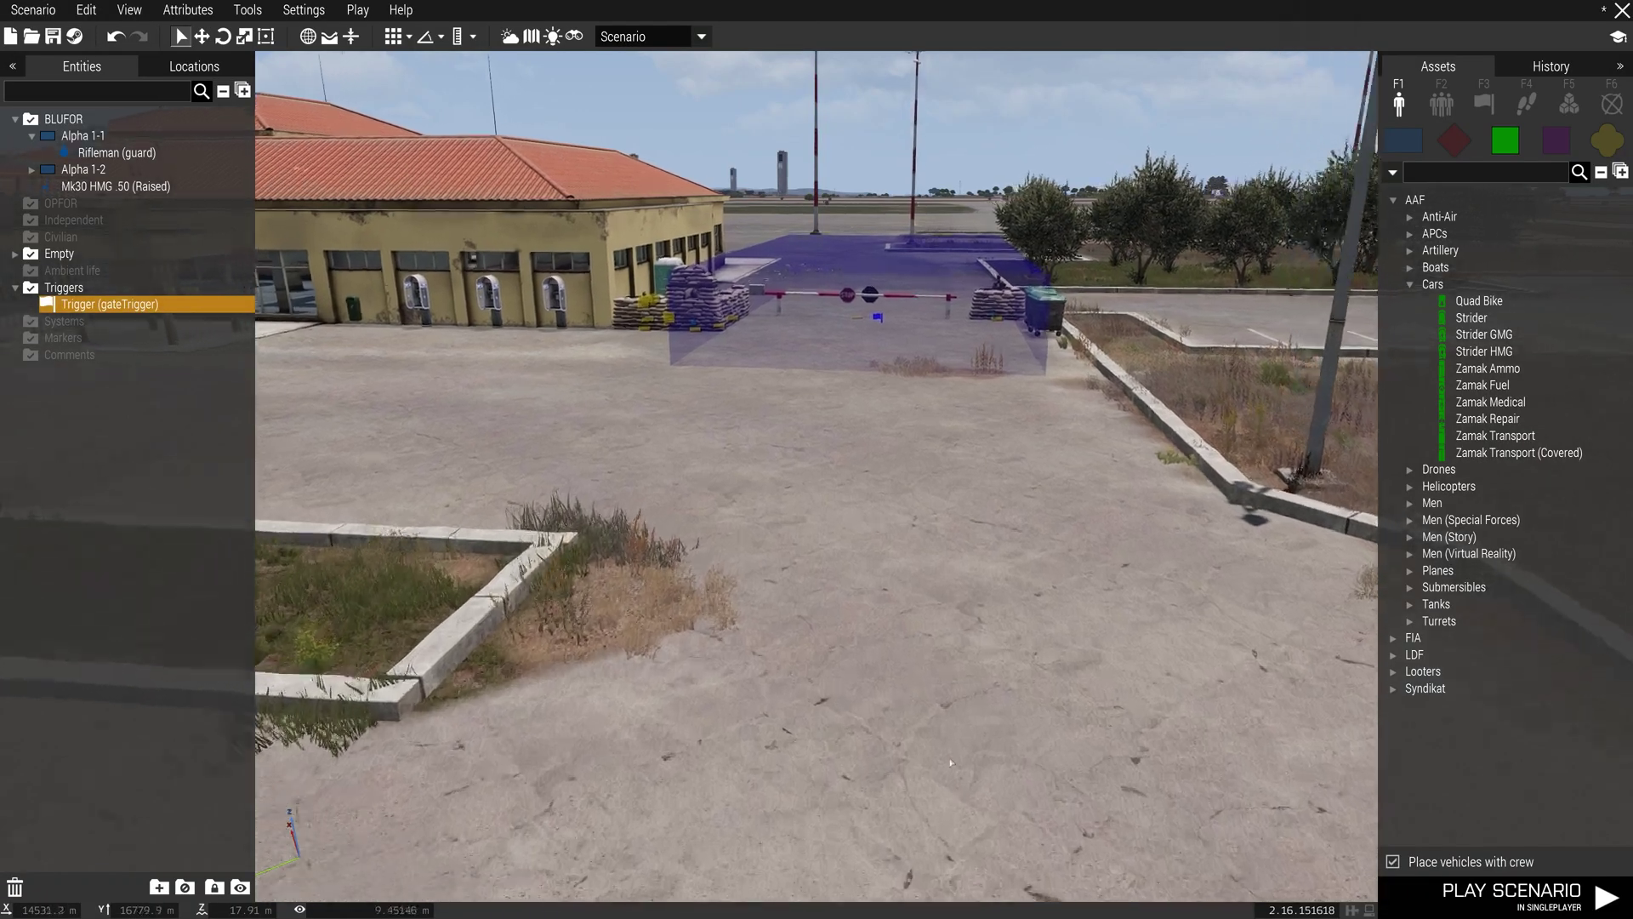